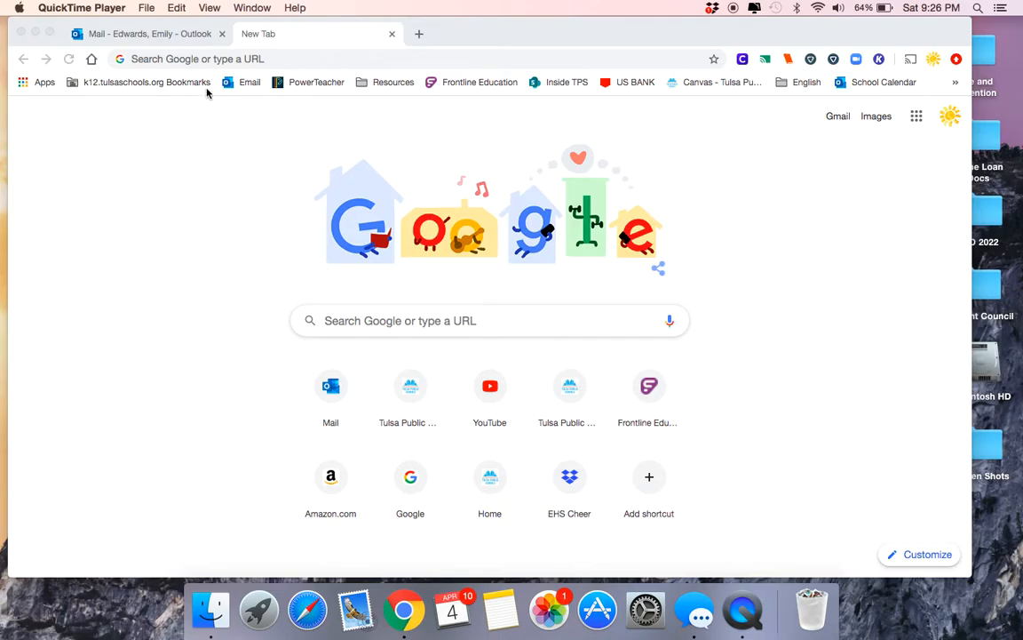
# Step: Open tulsaschools.org/canvas and keep the page bookmarked as Canvas - Tulsa Public Schools in the Bookmarks Bar
pyautogui.click(217, 59)
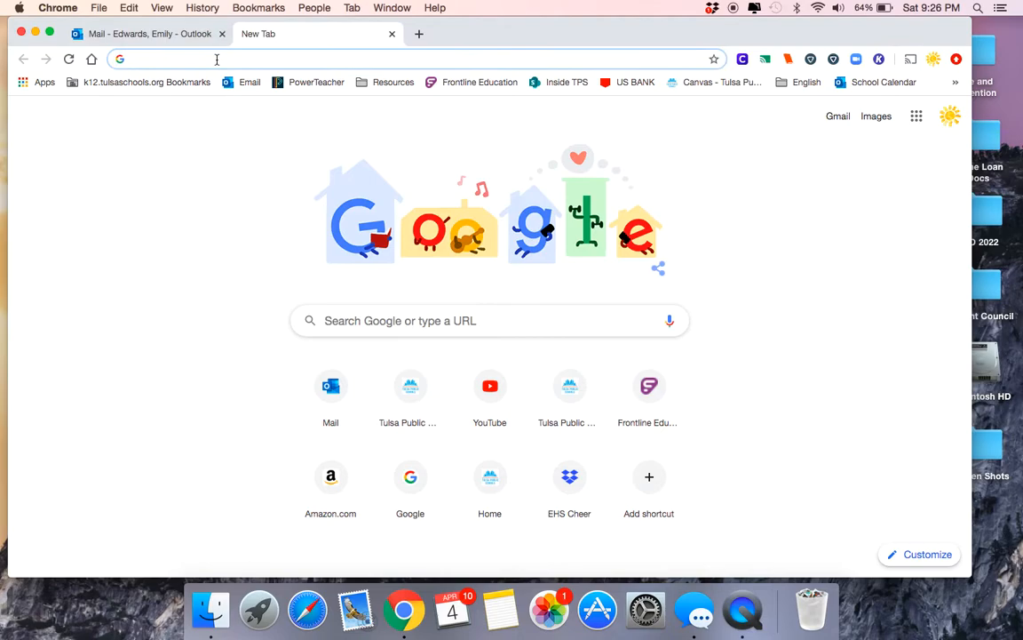
pyautogui.write('tulsaschoolls')
pyautogui.press('BackSpace')
pyautogui.press('BackSpace')
pyautogui.write('s.or')
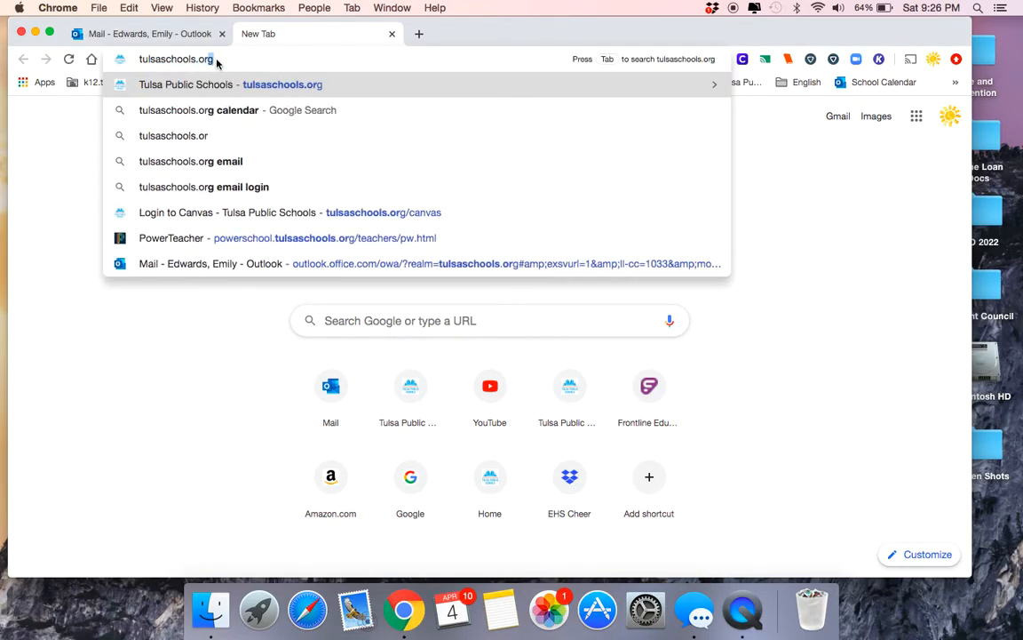
pyautogui.write('g/')
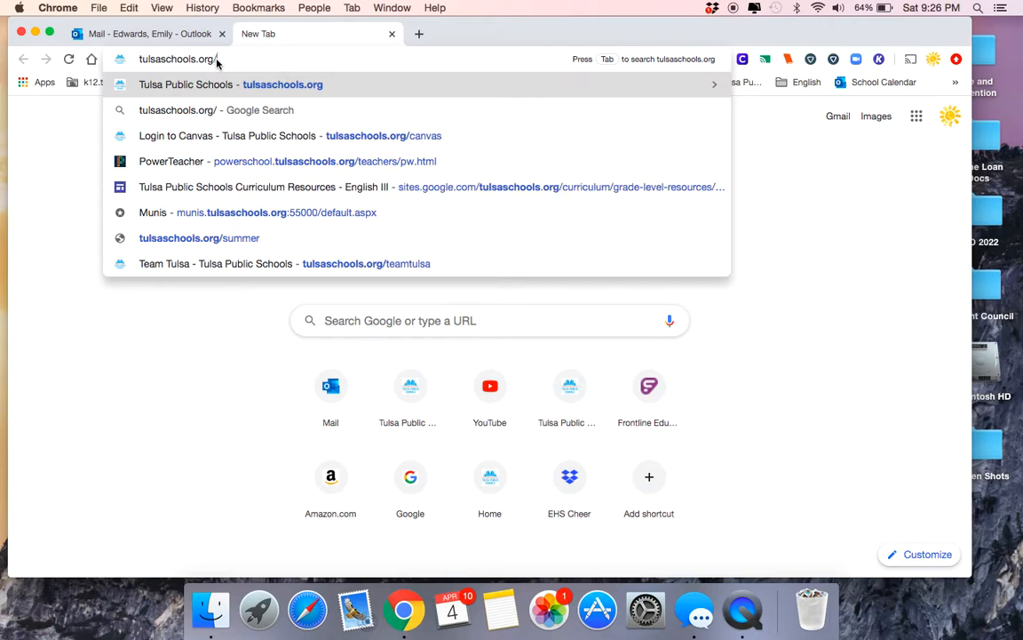
pyautogui.write('canvas')
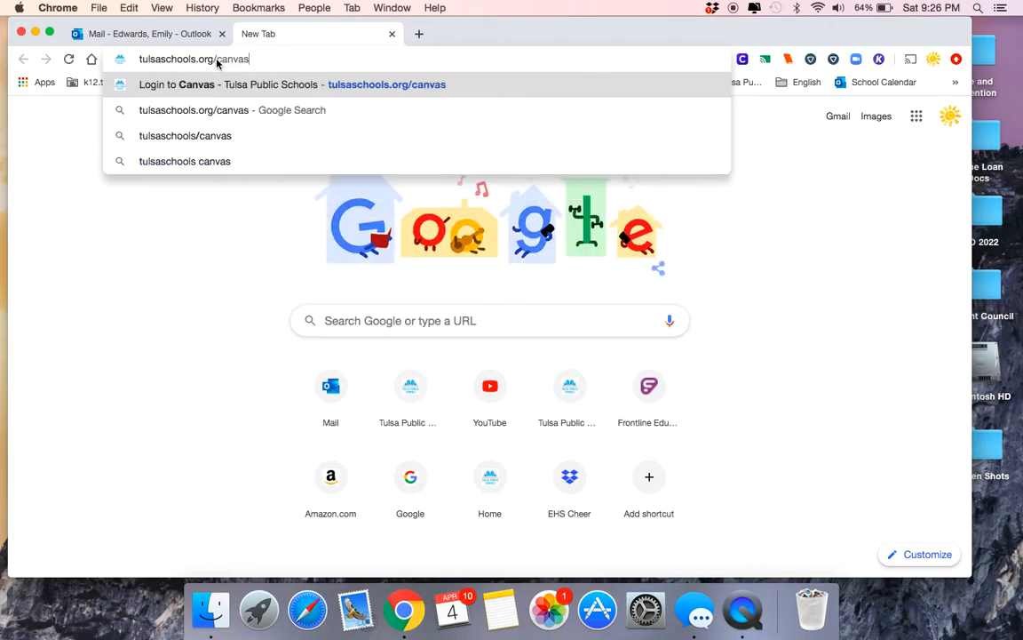
pyautogui.click(242, 84)
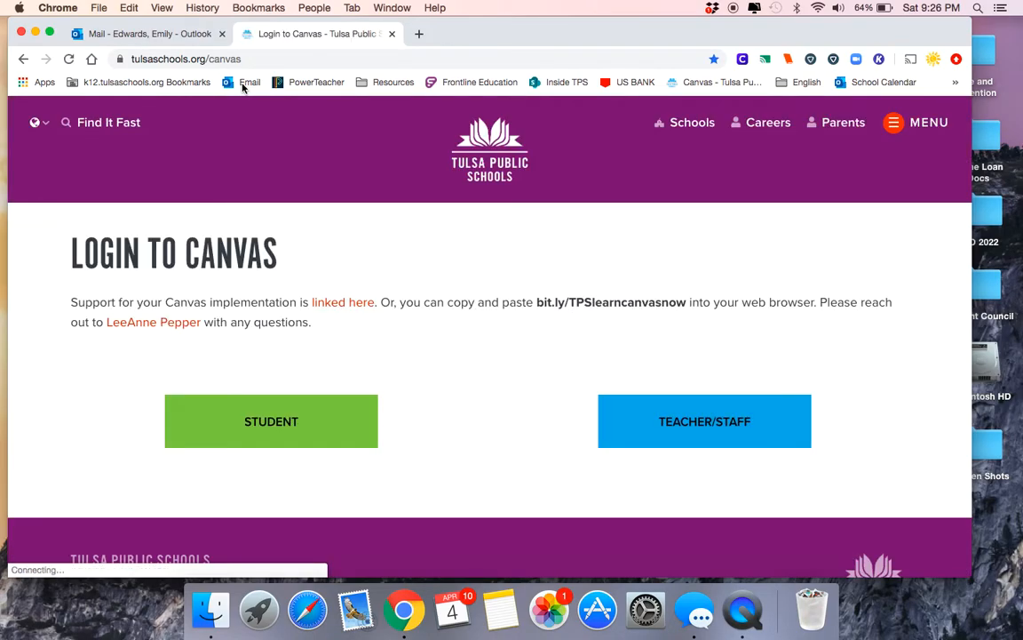
pyautogui.click(716, 58)
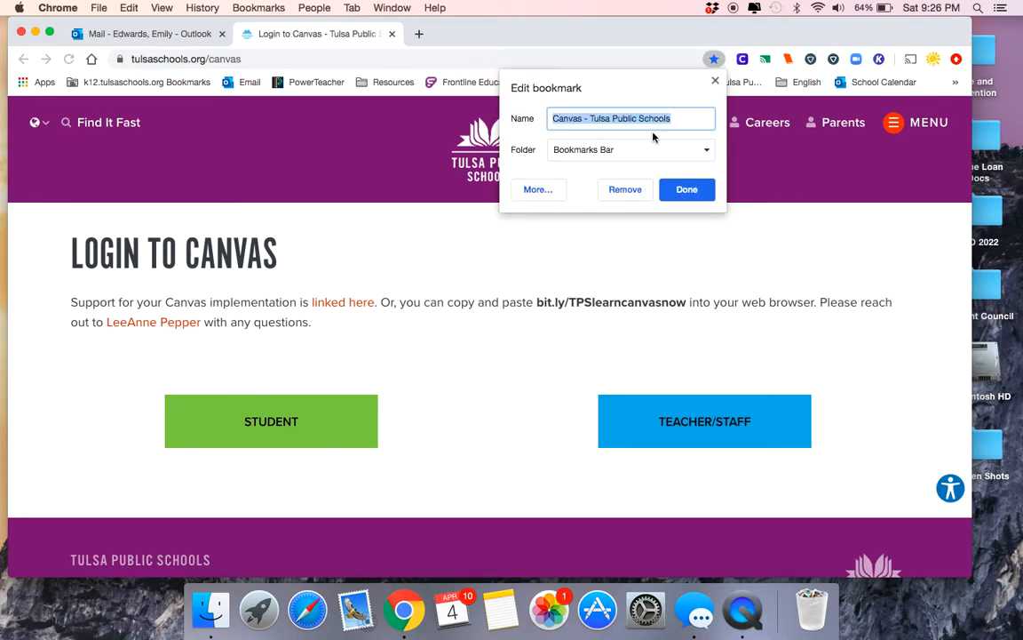
pyautogui.click(687, 189)
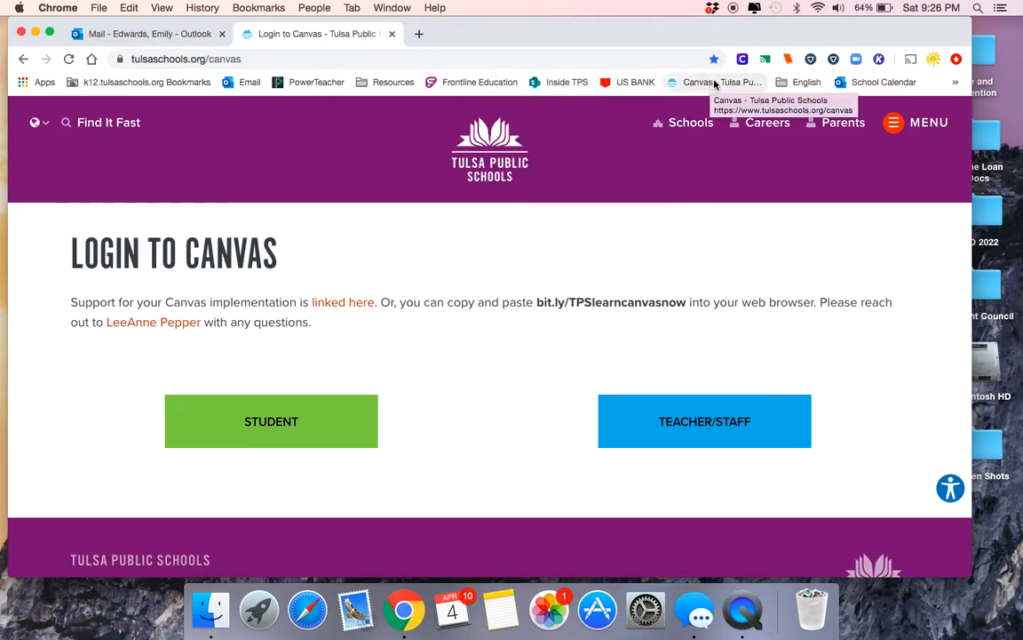
# Step: Enter Canvas as teacher/staff and open the English III course from the dashboard
pyautogui.click(721, 420)
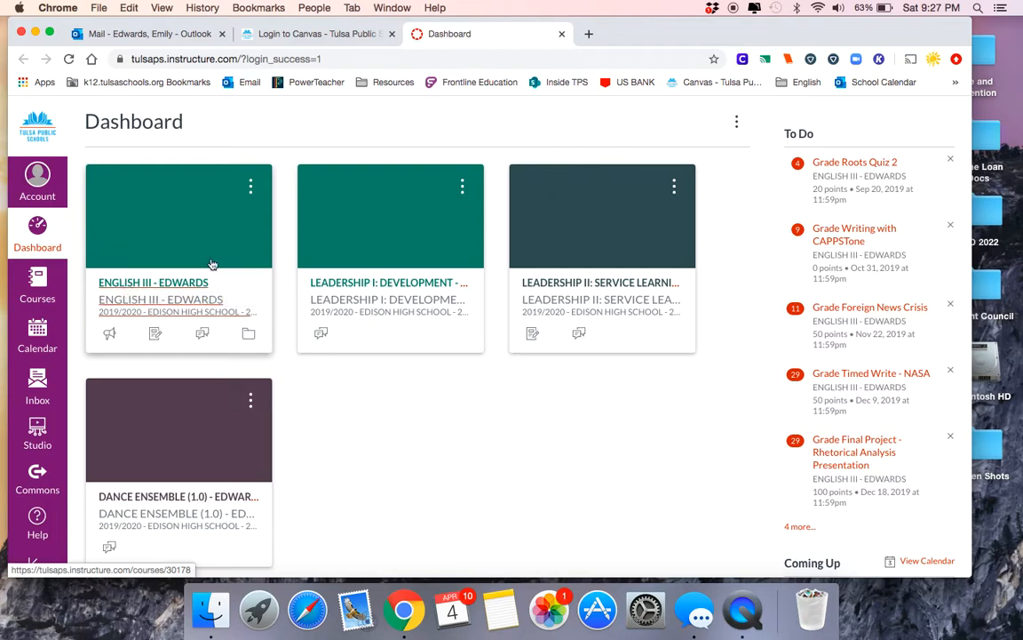
pyautogui.click(159, 291)
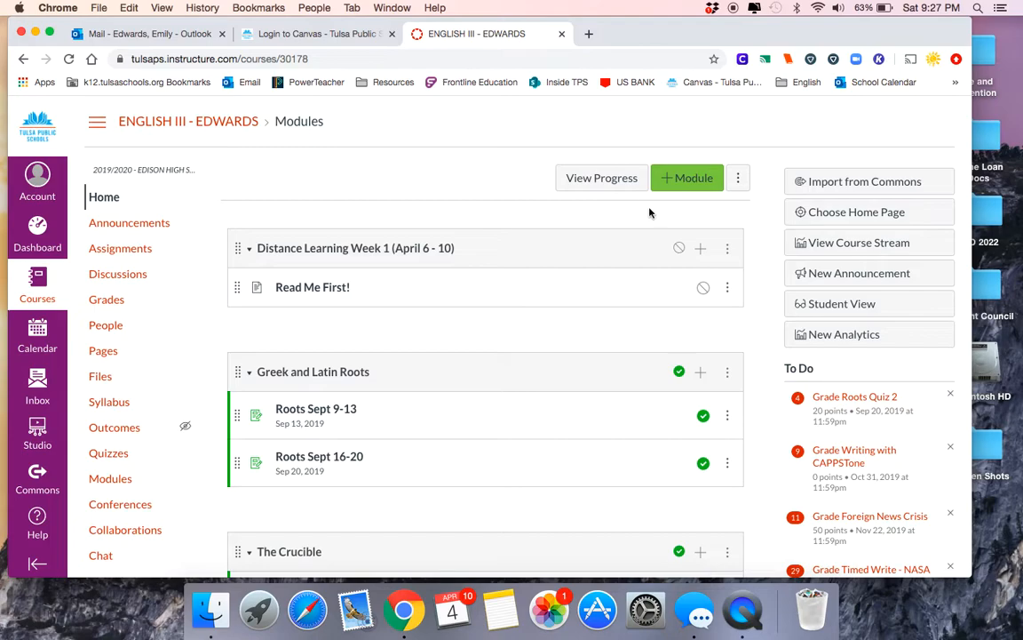
# Step: Save Course Modules as the content displayed on the course home page
pyautogui.click(909, 218)
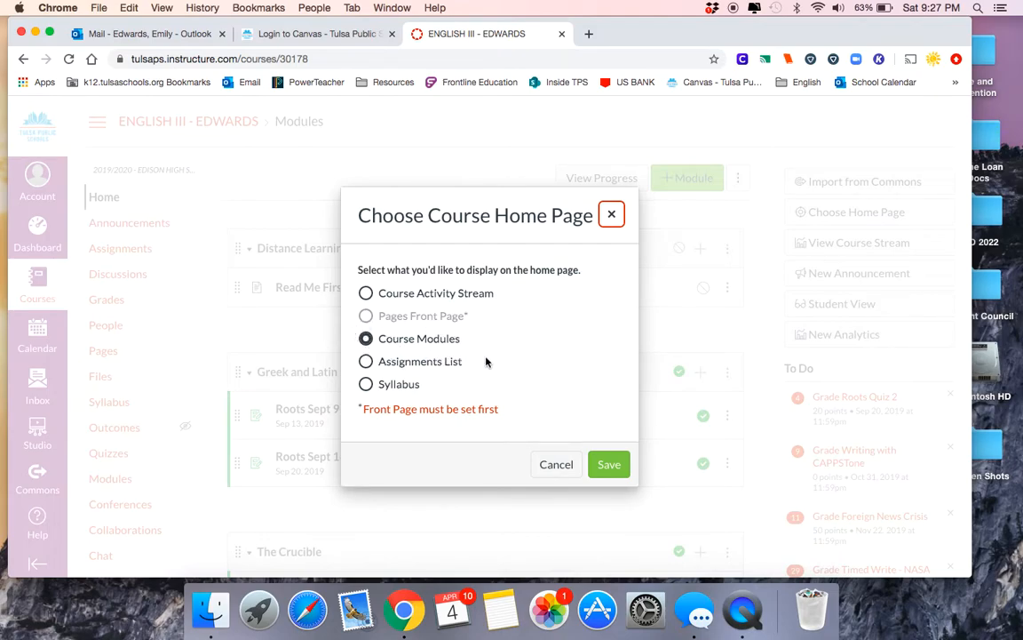
pyautogui.click(602, 466)
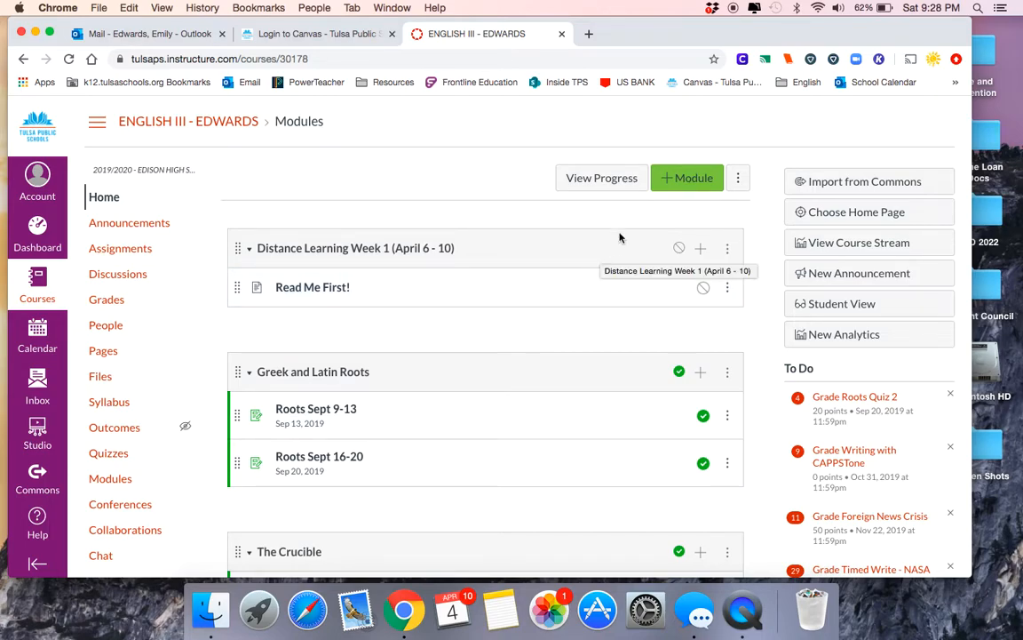
# Step: Add a module named Distance Learning Week 2 that stays locked until Apr 13, 2020
pyautogui.click(683, 180)
pyautogui.click(498, 273)
pyautogui.write('Dis')
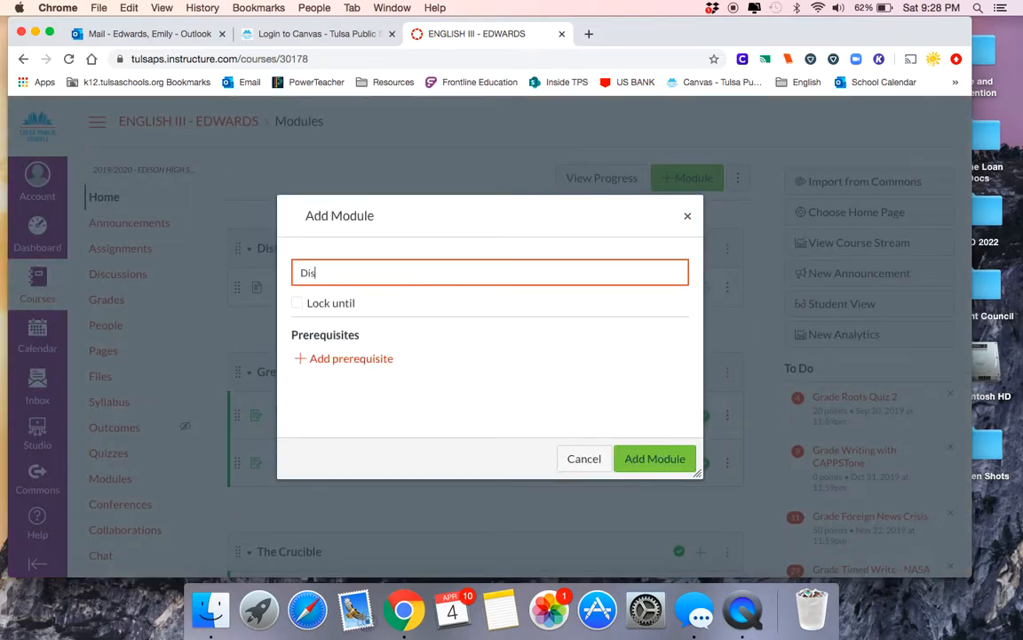
pyautogui.write('tance Learning Week 2')
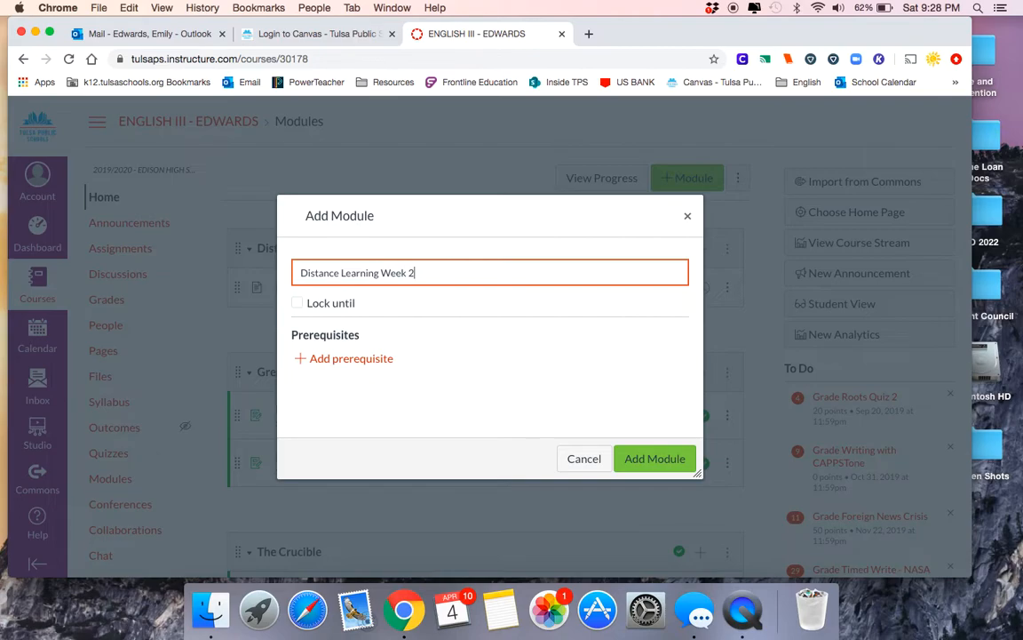
pyautogui.click(297, 302)
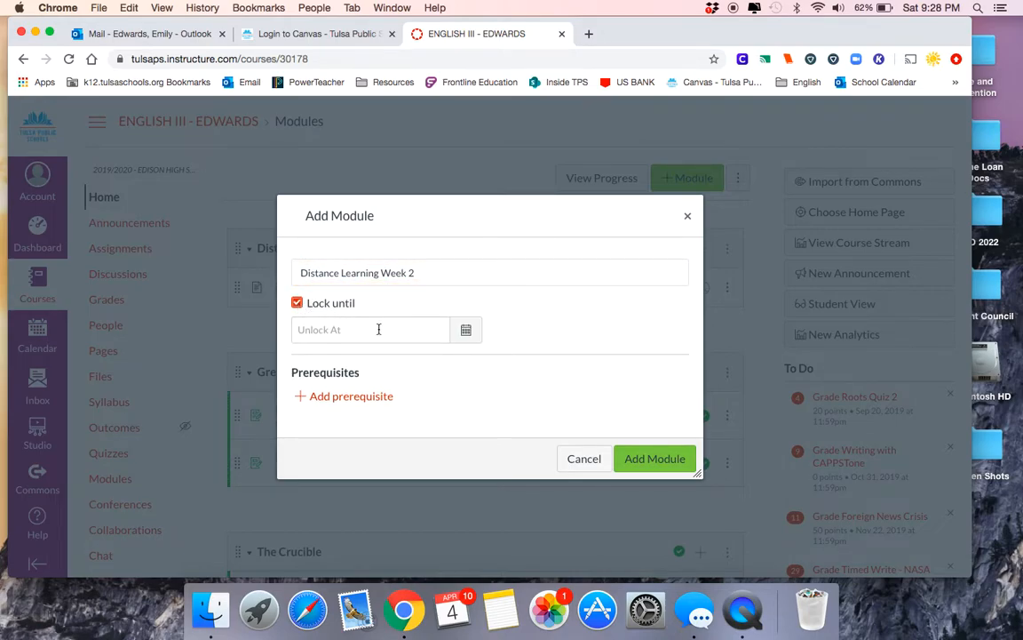
pyautogui.click(467, 331)
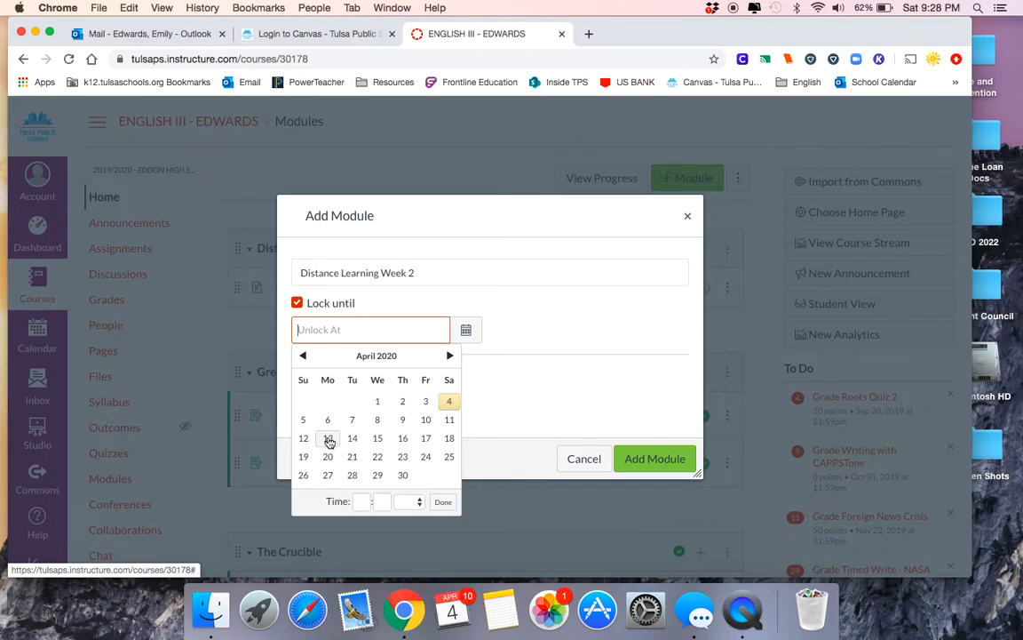
pyautogui.click(328, 438)
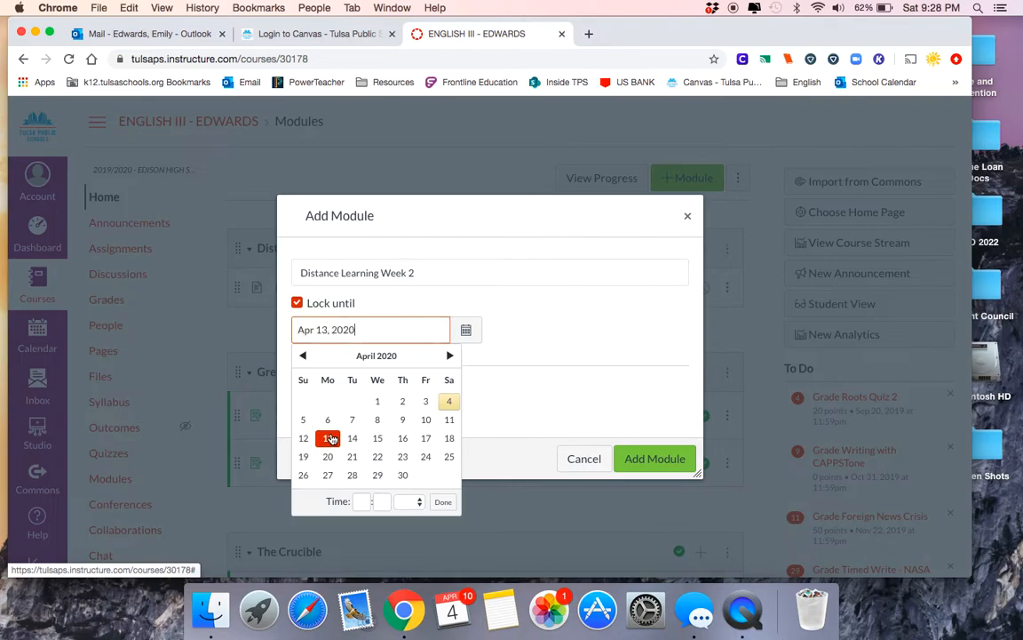
pyautogui.click(523, 389)
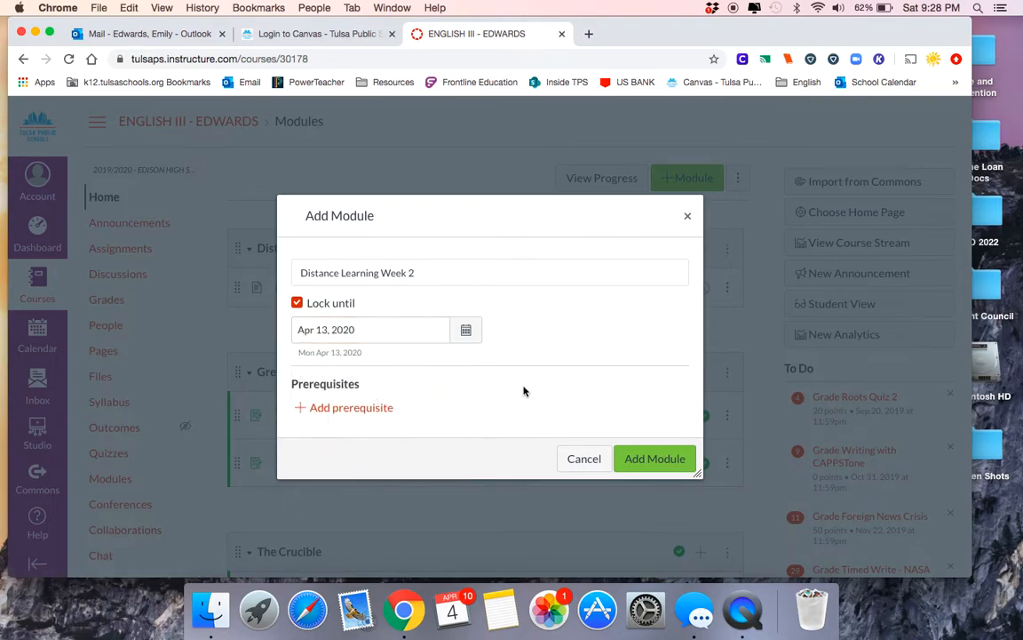
pyautogui.click(652, 459)
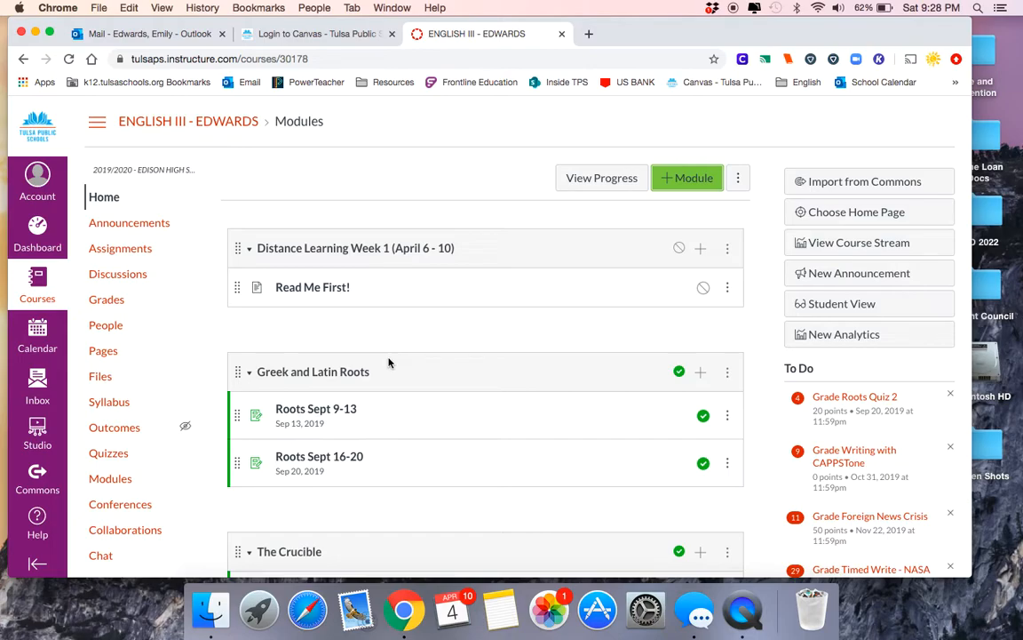
# Step: Move the Distance Learning Week 2 module directly below the Distance Learning Week 1 module
pyautogui.scroll(-10, 388, 363)
pyautogui.scroll(-8, 390, 363)
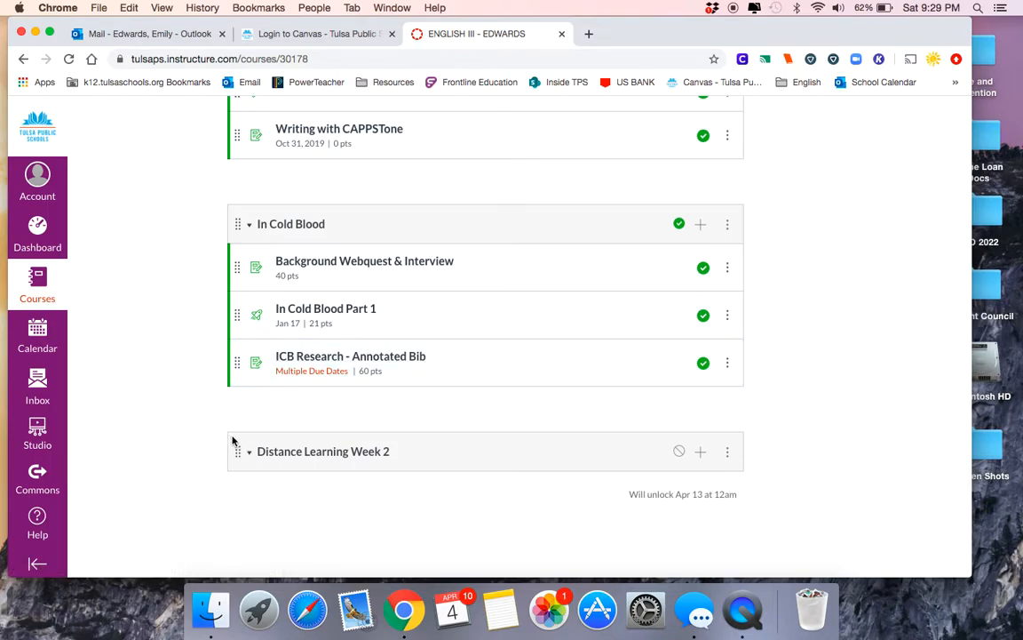
pyautogui.moveTo(238, 451); pyautogui.dragTo(248, 319)
pyautogui.moveTo(256, 233); pyautogui.dragTo(311, 328)
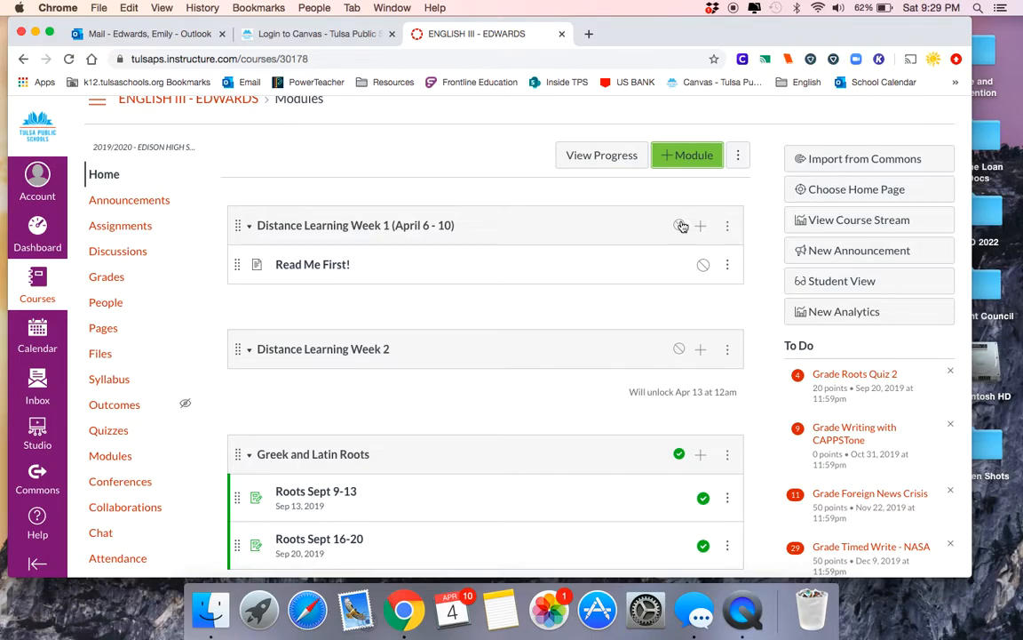
# Step: Add a new page named Sample Page to the Distance Learning Week 1 (April 6 - 10) module
pyautogui.scroll(-2, 679, 456)
pyautogui.scroll(-2, 679, 457)
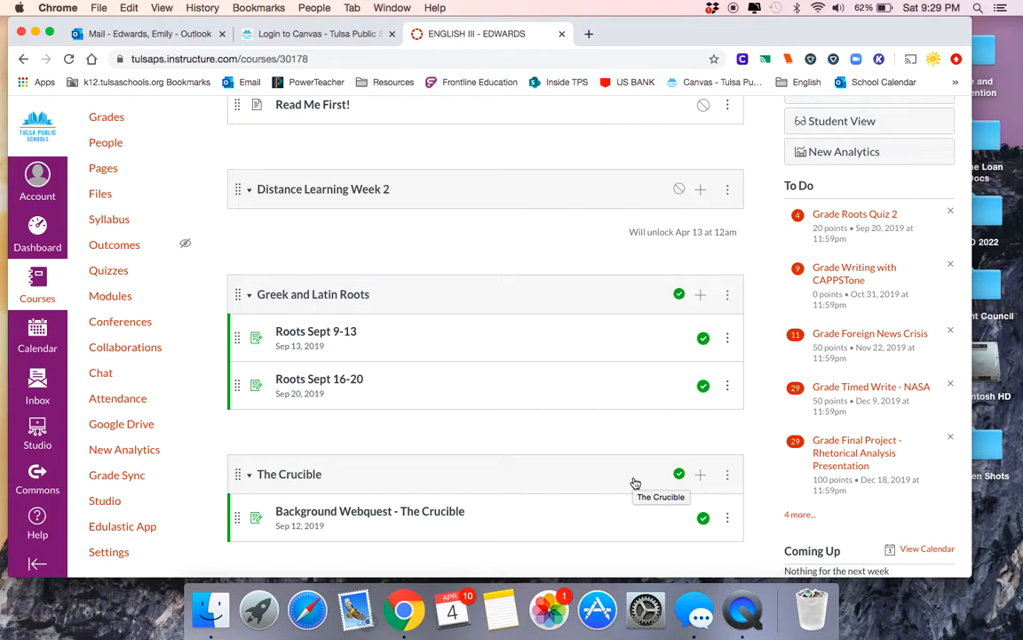
pyautogui.scroll(5, 635, 484)
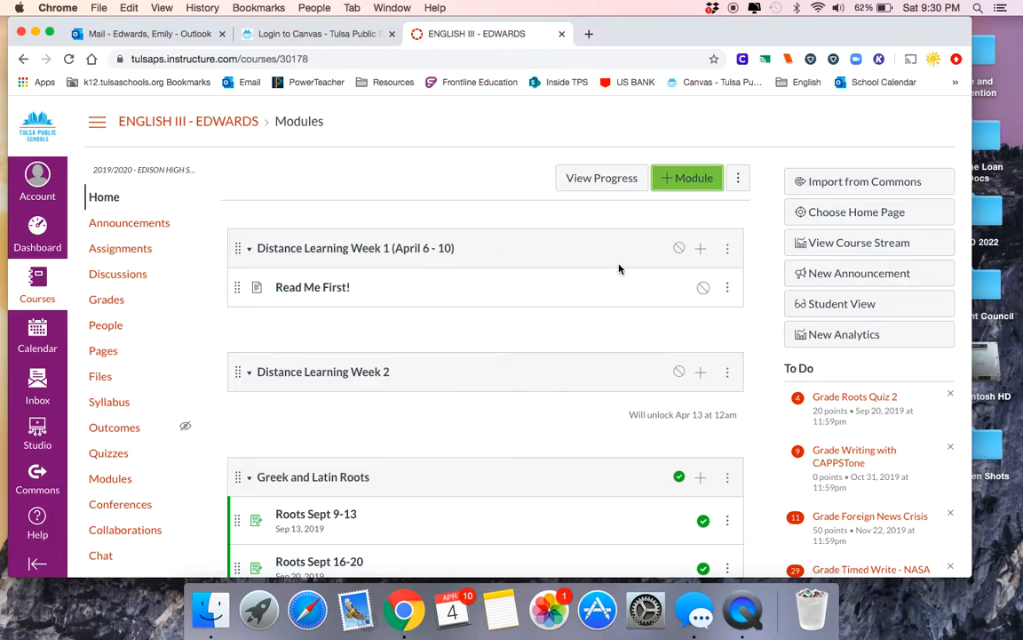
pyautogui.click(701, 250)
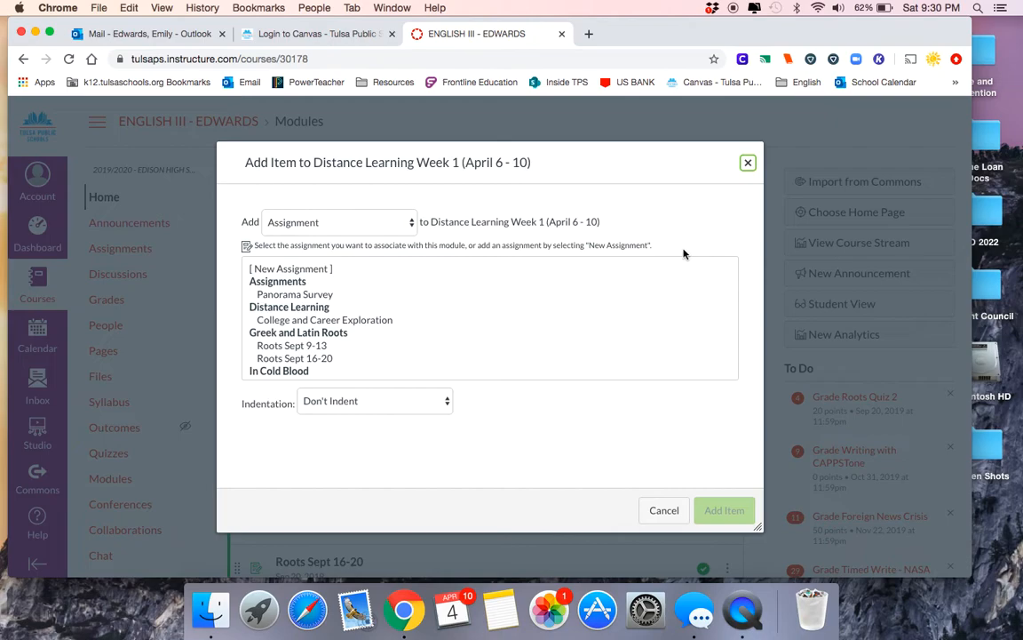
pyautogui.click(351, 227)
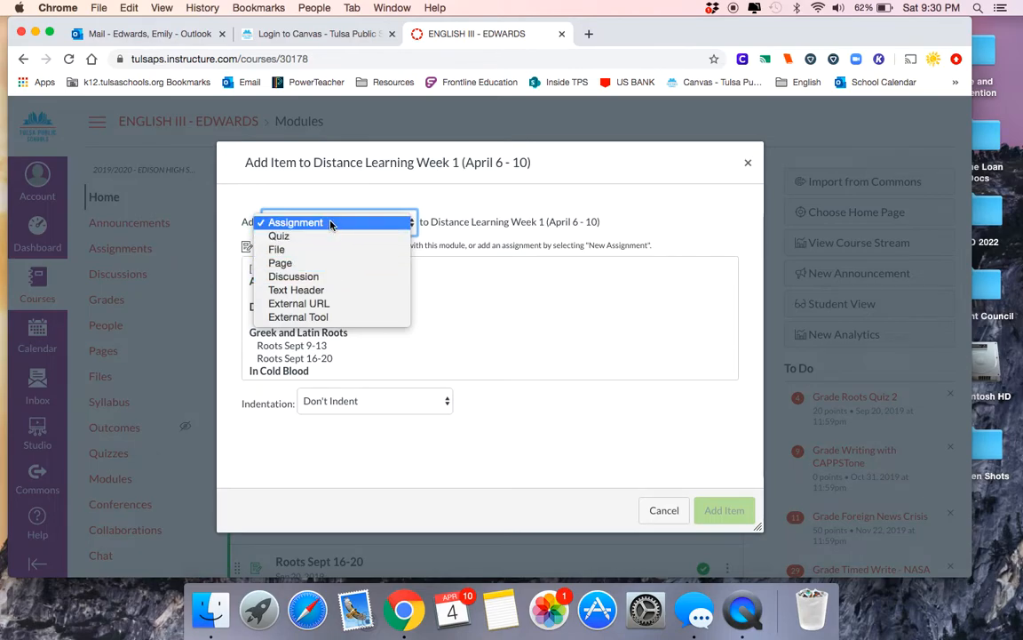
pyautogui.click(322, 266)
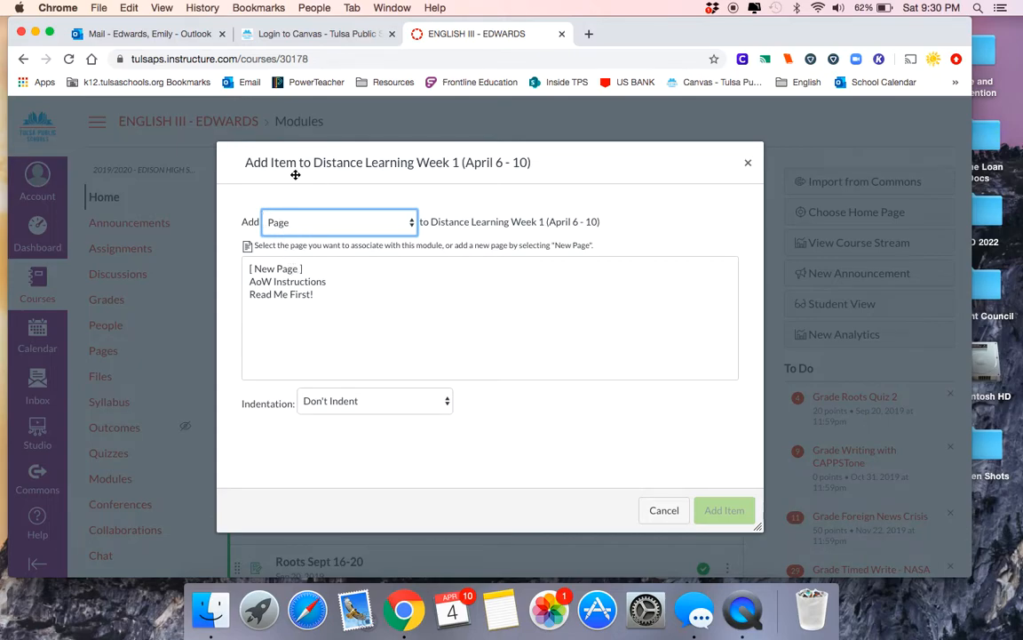
pyautogui.click(275, 269)
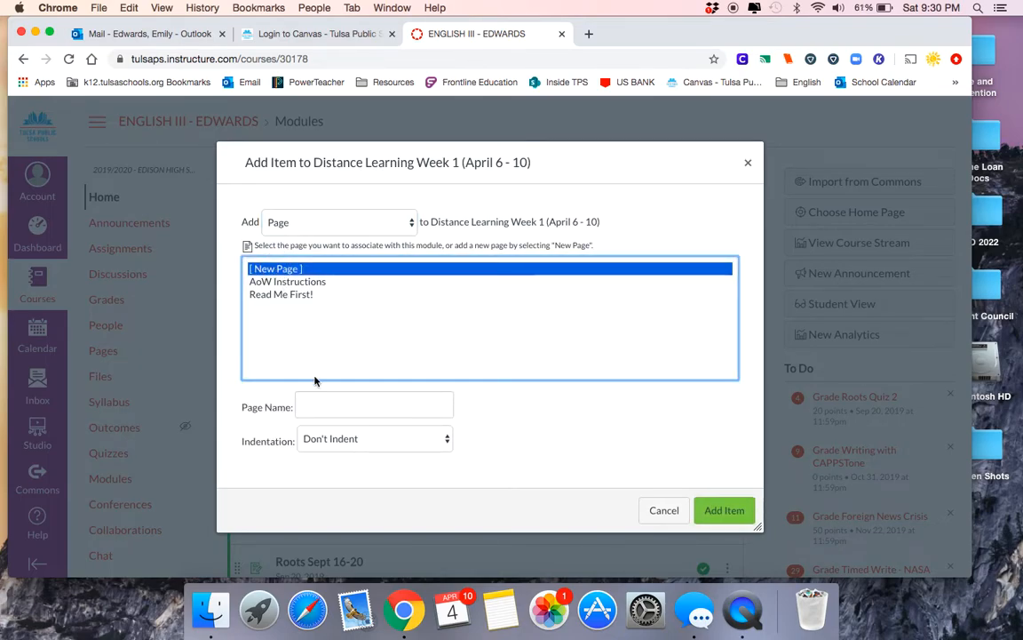
pyautogui.click(325, 405)
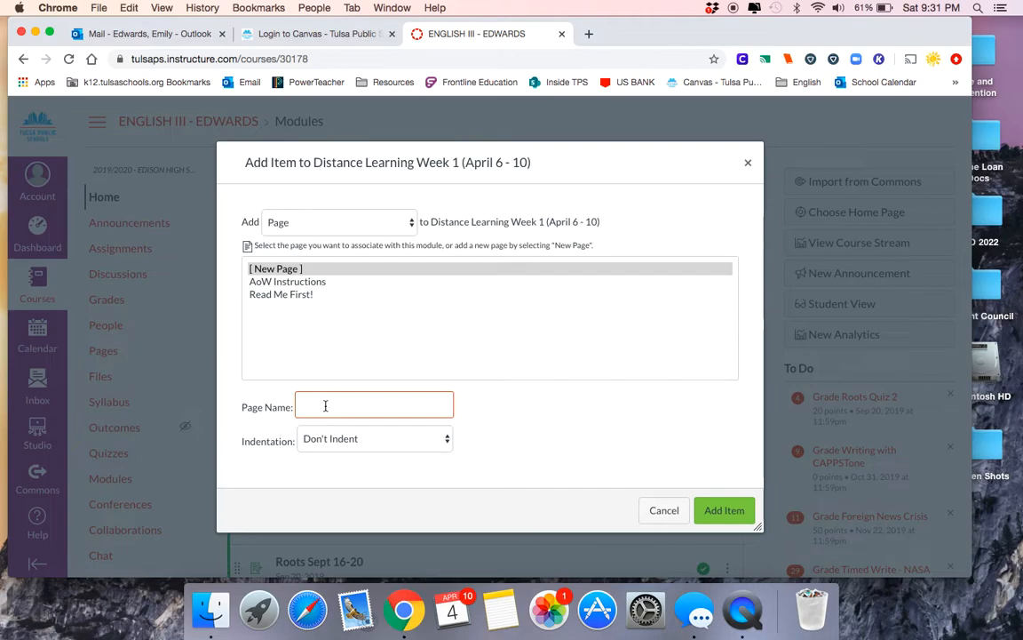
pyautogui.write('Sample Page')
pyautogui.click(742, 513)
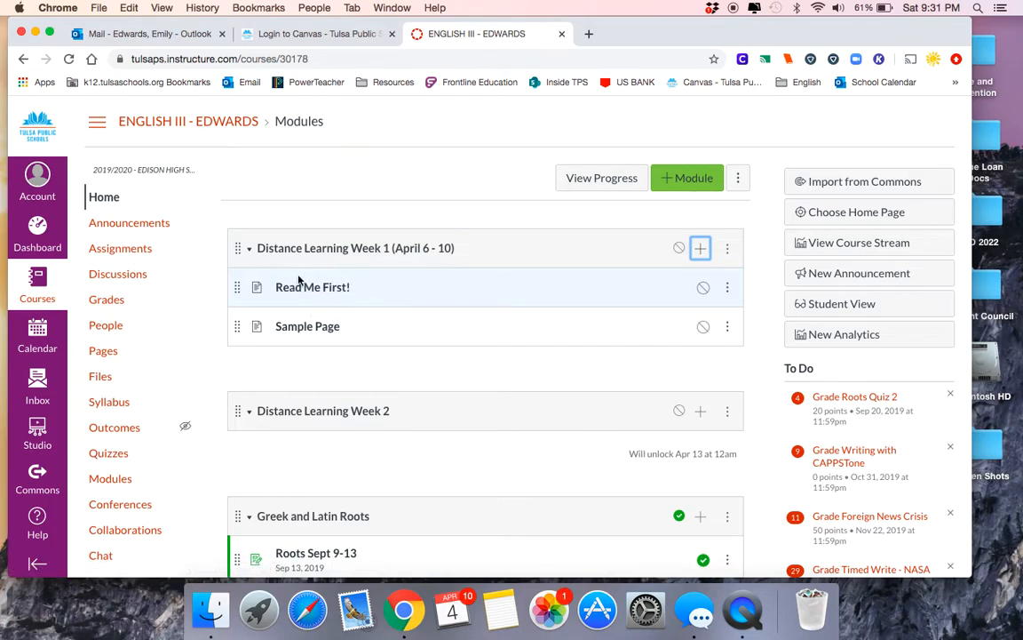
# Step: Open the Read Me First! page for editing and examine its distance learning expectations and communication sections
pyautogui.click(302, 294)
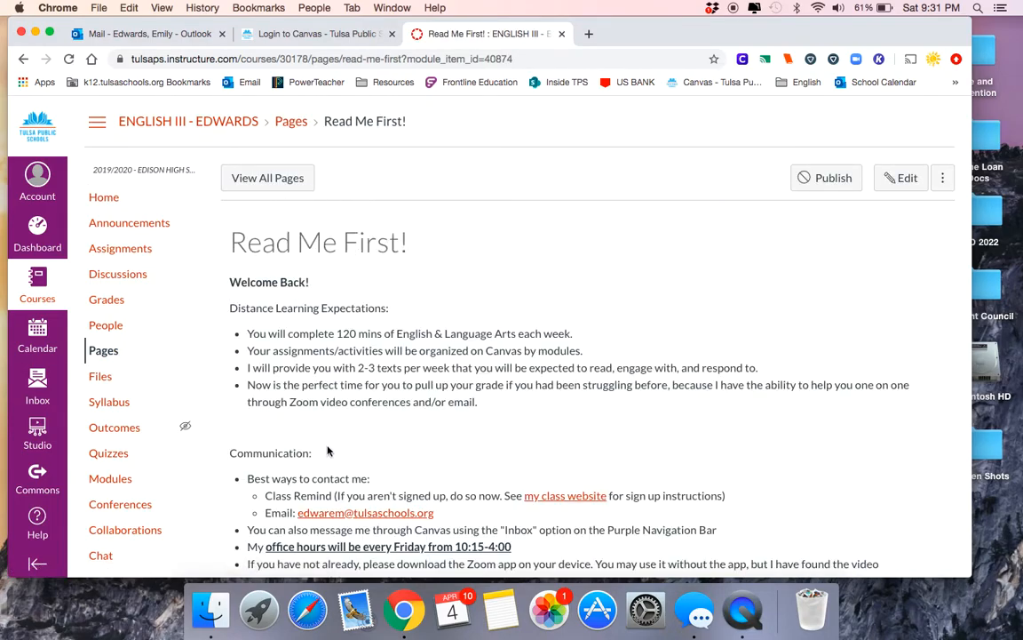
pyautogui.click(901, 181)
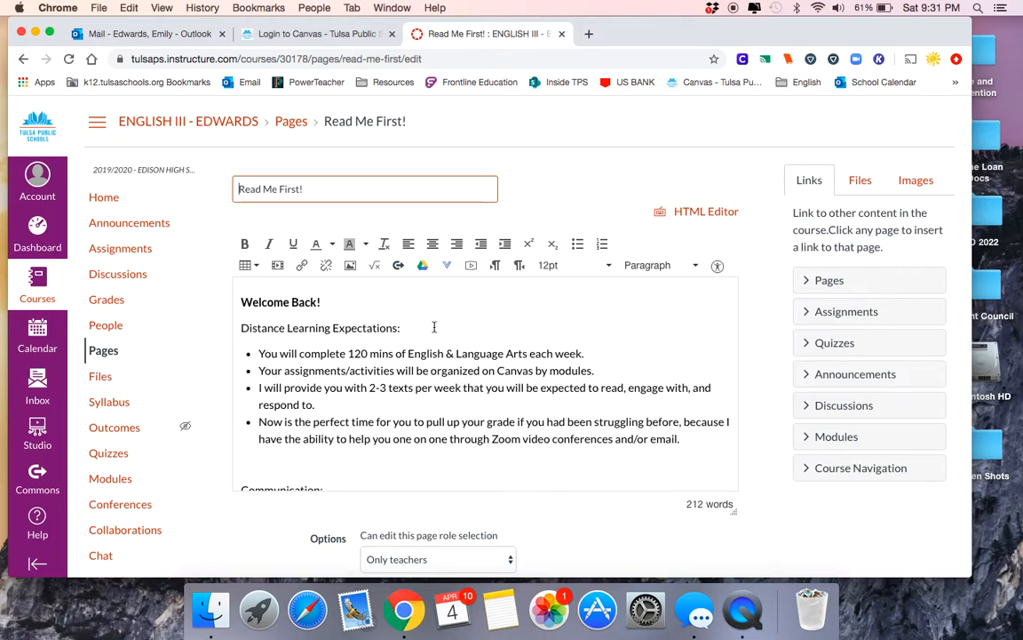
pyautogui.scroll(-5, 434, 327)
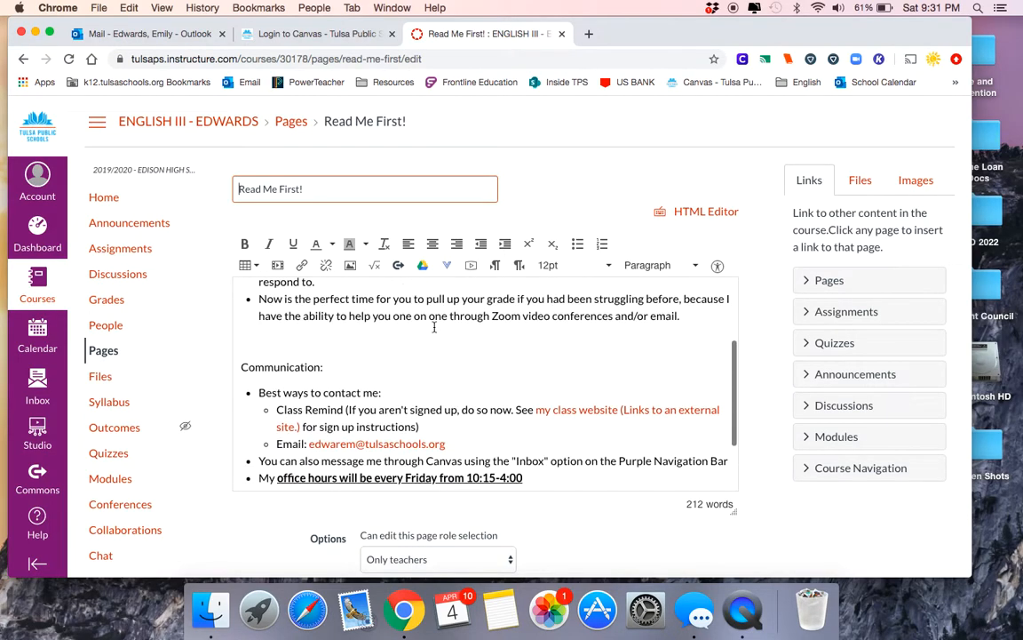
pyautogui.scroll(5, 434, 327)
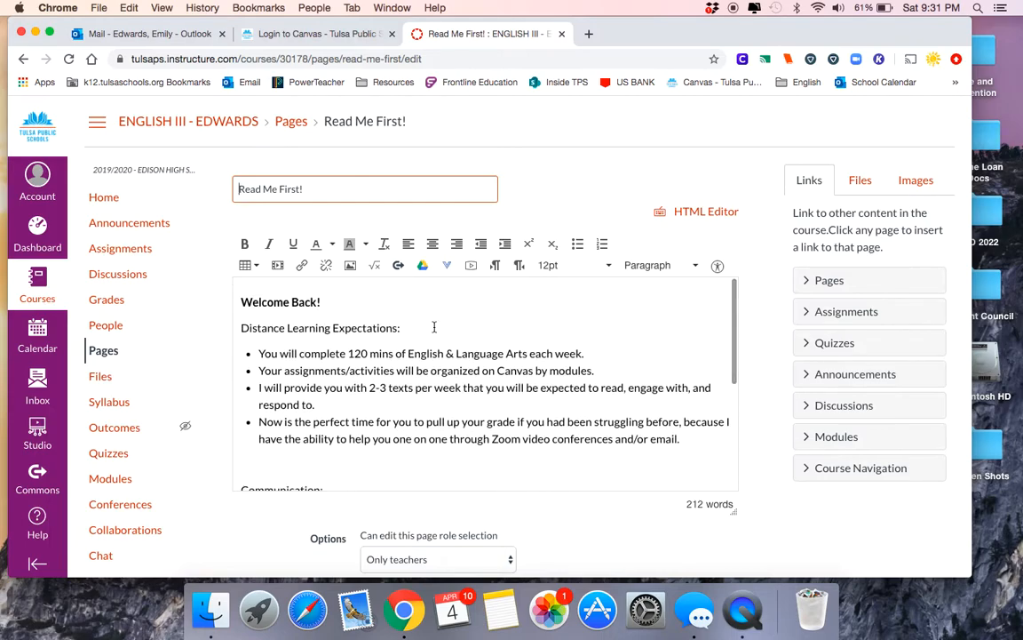
pyautogui.scroll(-5, 434, 327)
pyautogui.scroll(2, 434, 327)
pyautogui.scroll(3, 434, 327)
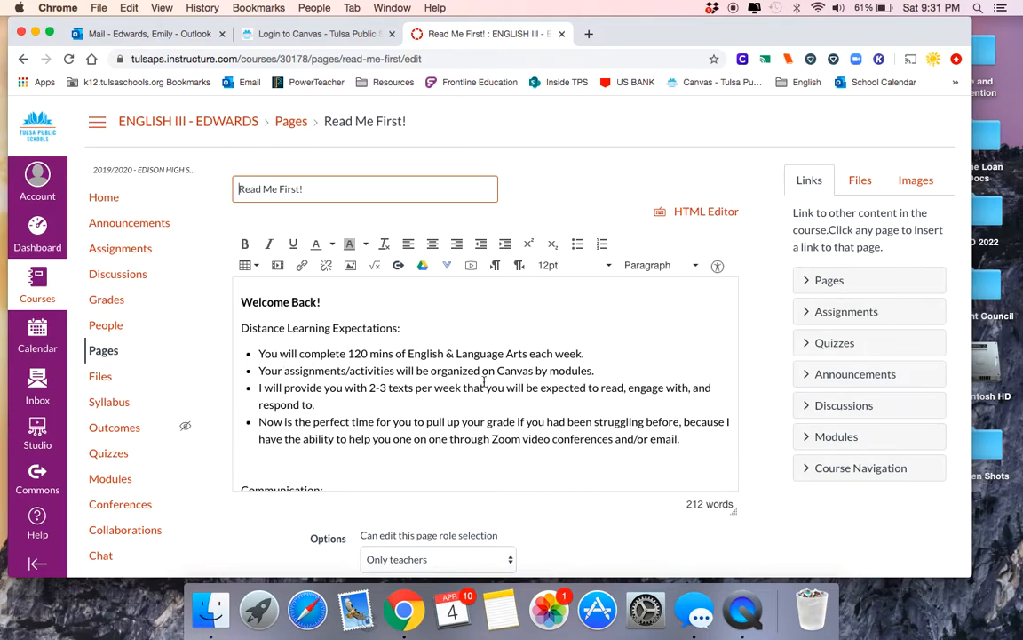
pyautogui.scroll(-1, 484, 382)
pyautogui.scroll(-1, 484, 382)
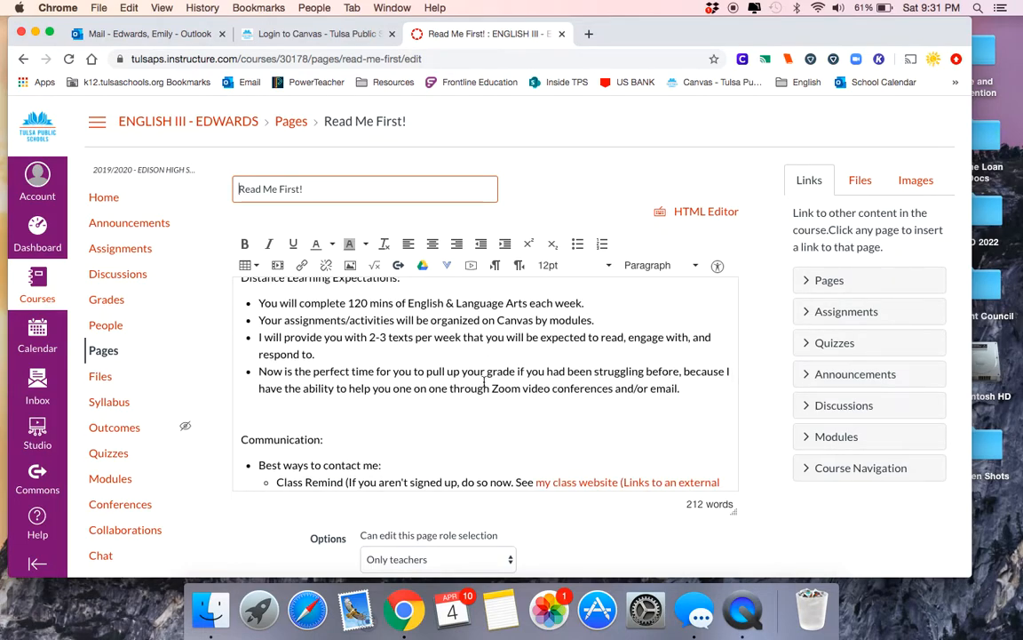
pyautogui.scroll(-1, 484, 382)
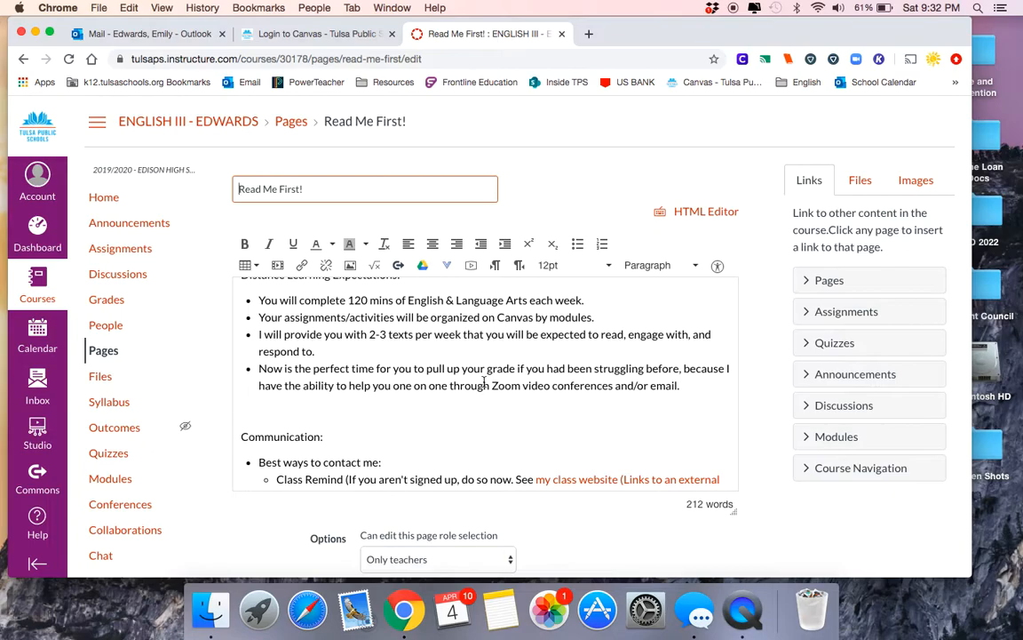
# Step: Examine the contact methods, office hours and Zoom details in the Communication section of the Read Me First! page
pyautogui.scroll(-3, 484, 382)
pyautogui.scroll(-4, 485, 381)
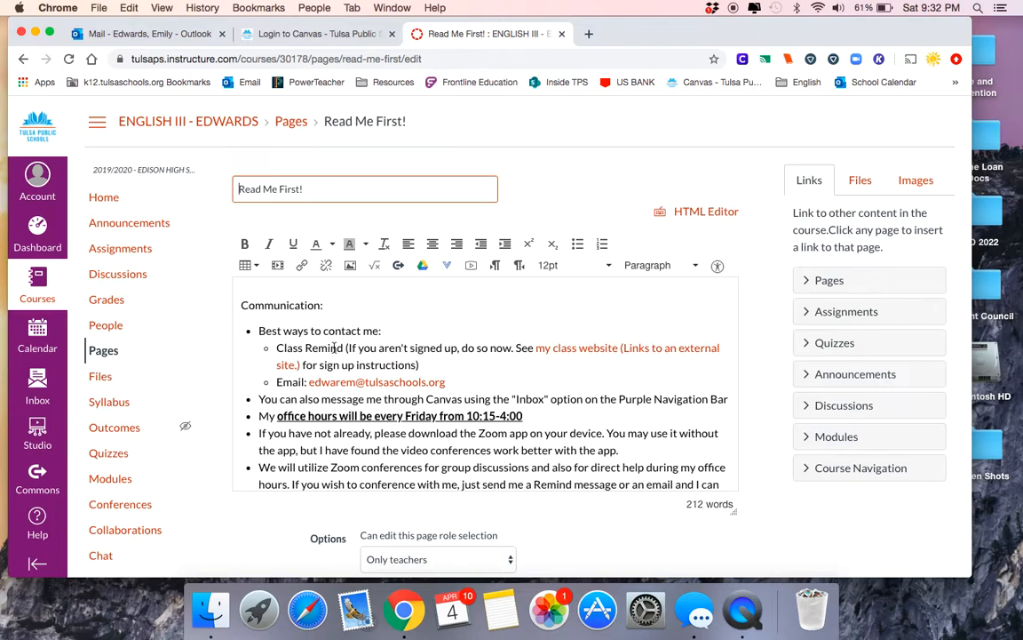
pyautogui.scroll(-2, 551, 430)
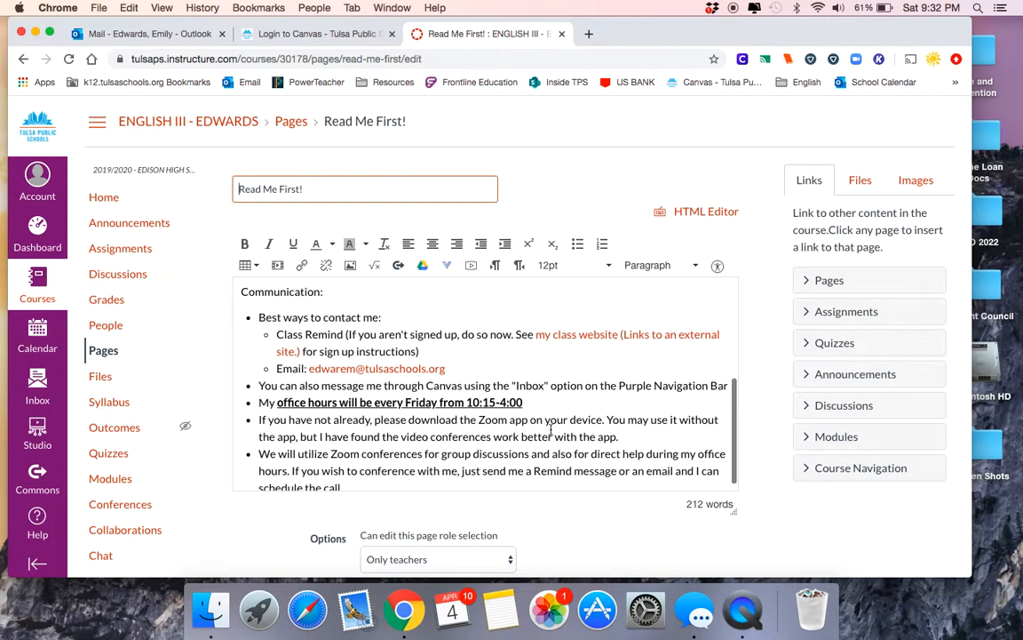
pyautogui.scroll(5, 551, 430)
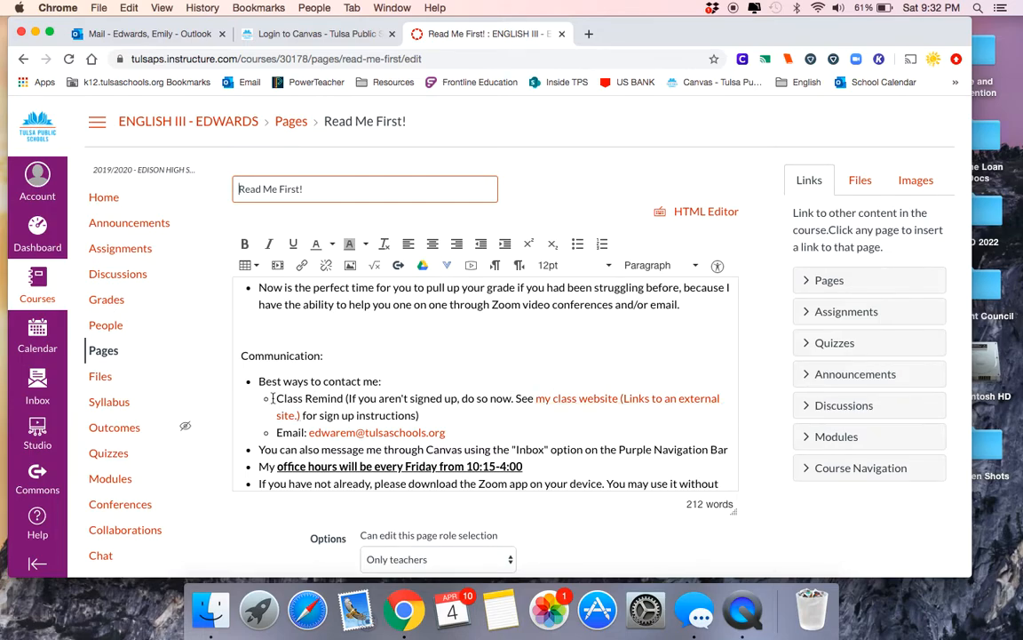
pyautogui.moveTo(276, 398)
pyautogui.mouseDown()
pyautogui.moveTo(340, 396)
pyautogui.moveTo(276, 400)
pyautogui.mouseUp()
pyautogui.click(343, 398)
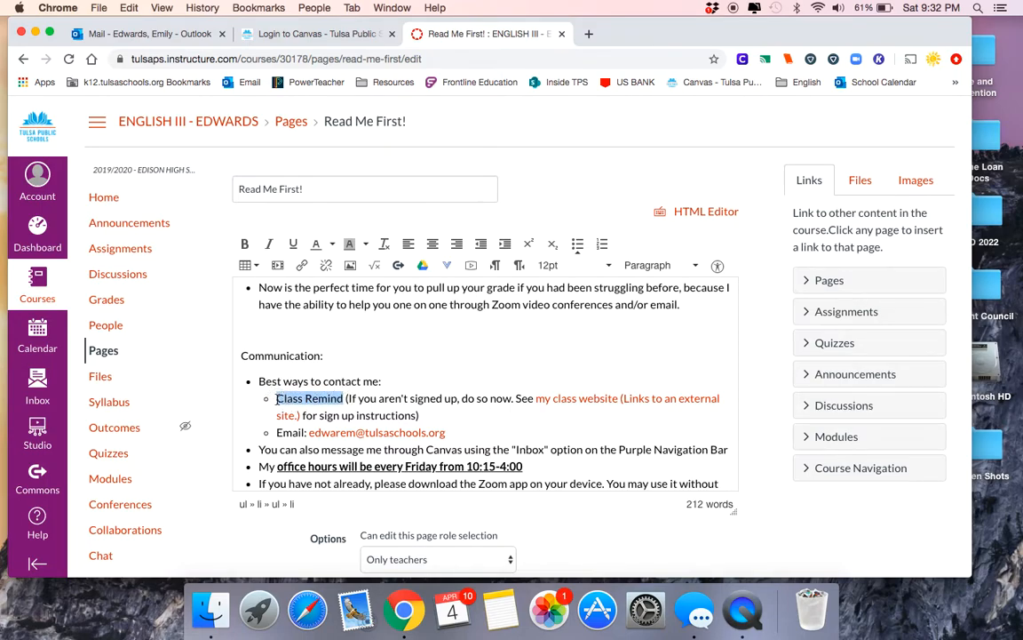
pyautogui.click(302, 269)
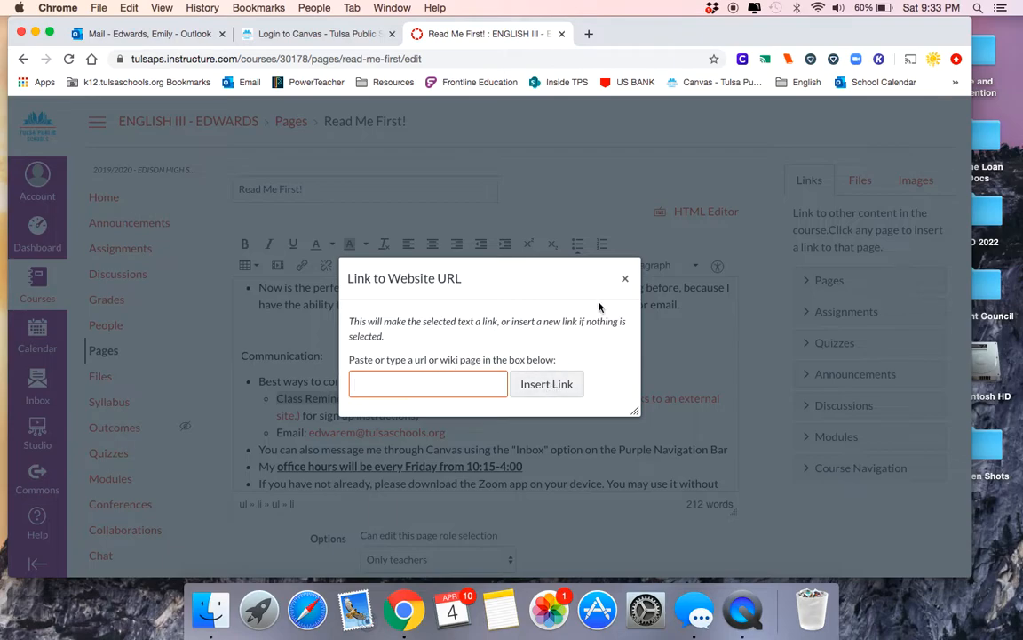
pyautogui.click(625, 278)
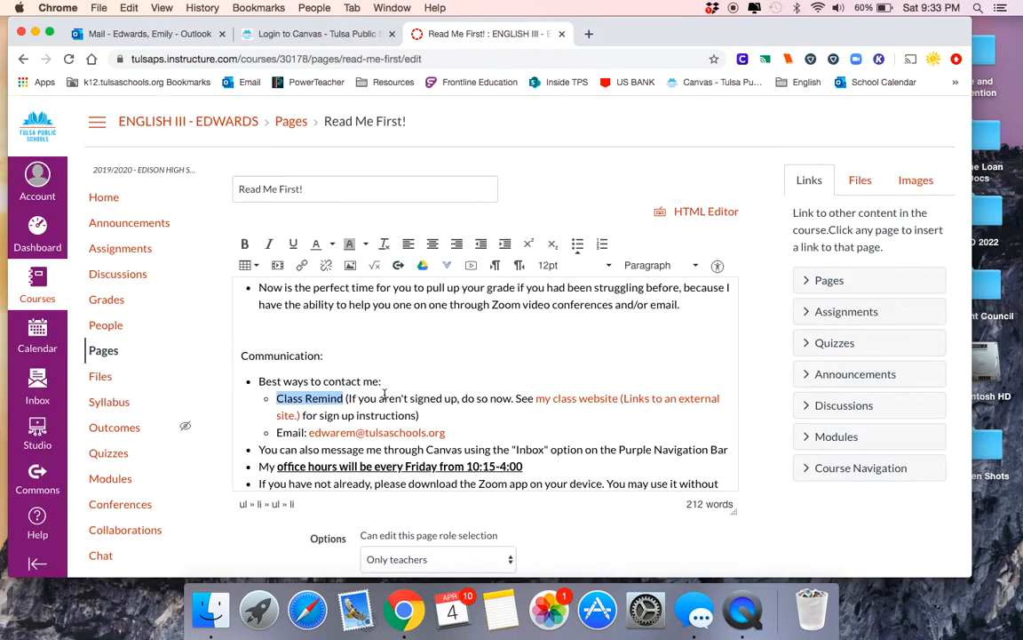
# Step: Save the Read Me First! page without publishing it and look over the saved page
pyautogui.scroll(-3, 385, 393)
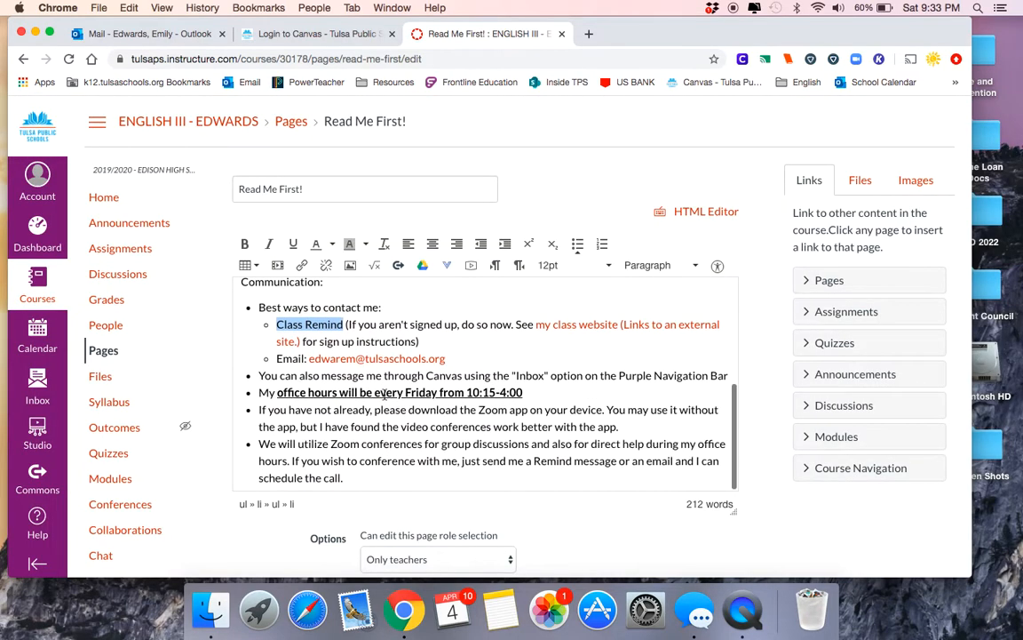
pyautogui.scroll(6, 355, 398)
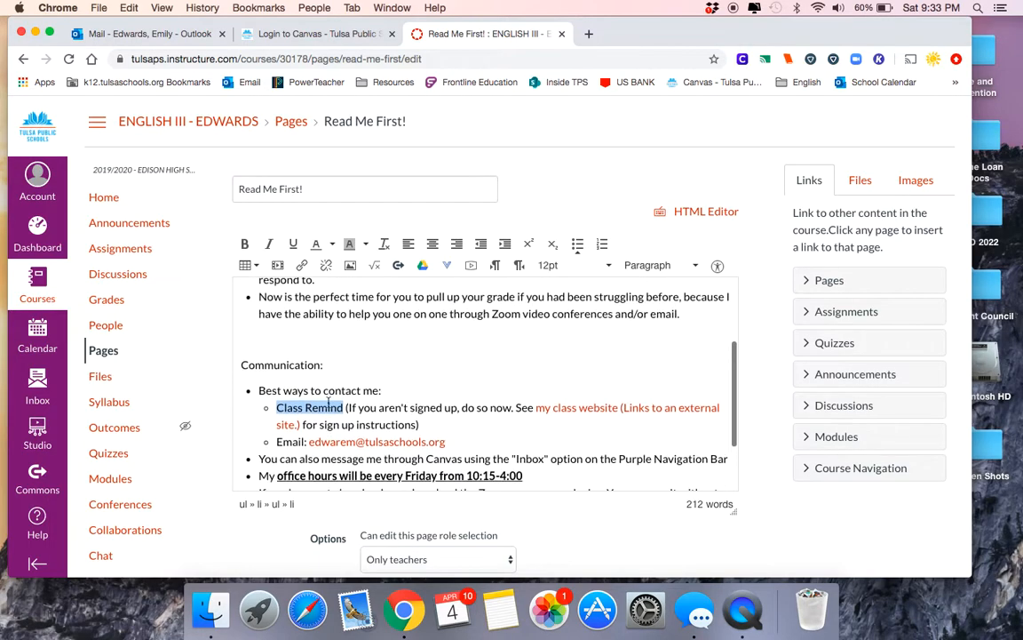
pyautogui.scroll(3, 328, 403)
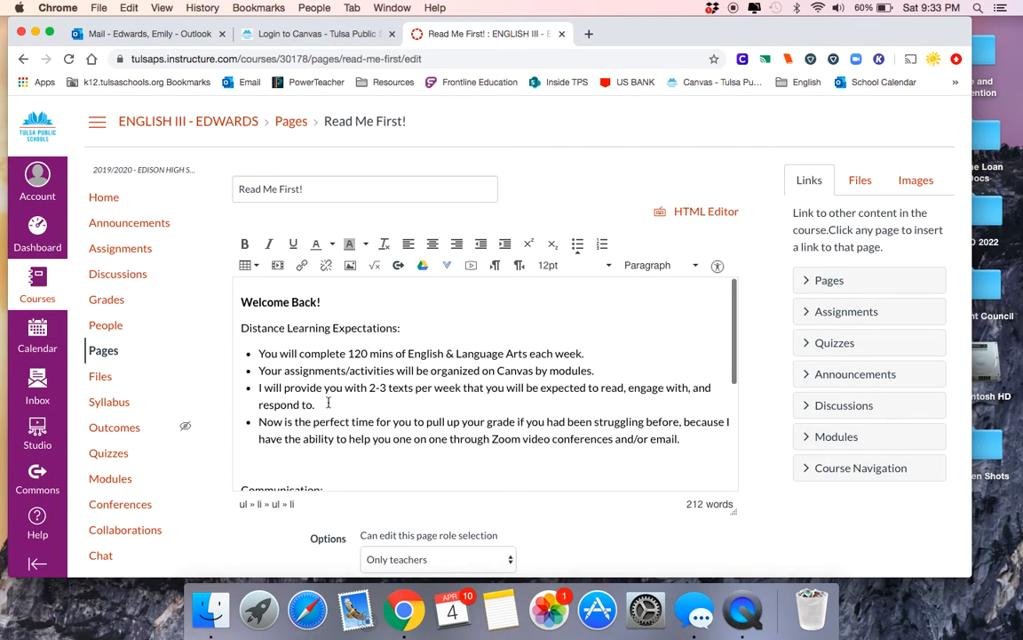
pyautogui.scroll(-1, 328, 403)
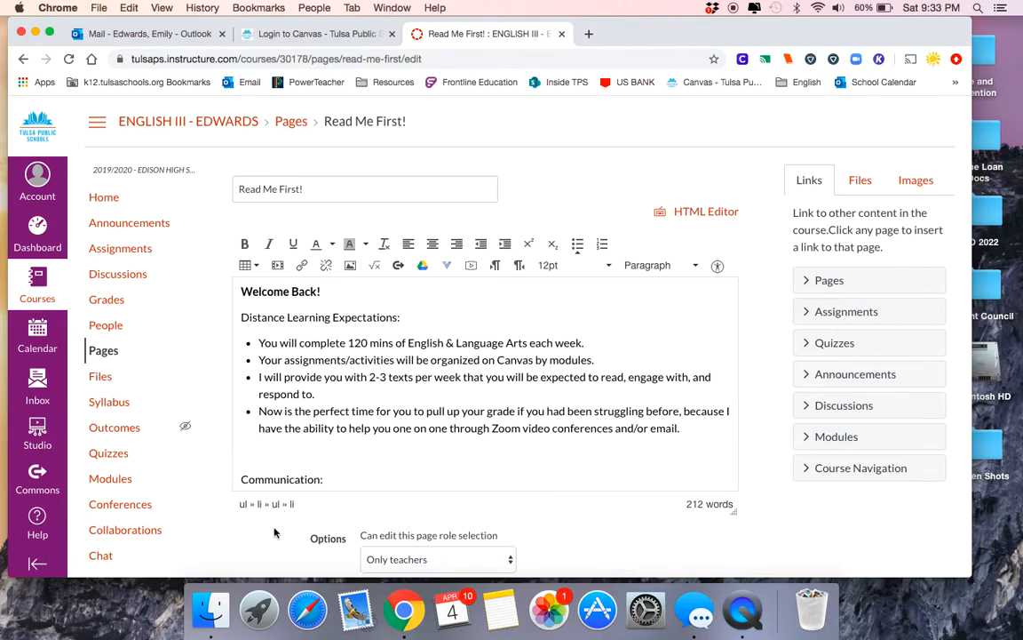
pyautogui.scroll(-5, 275, 539)
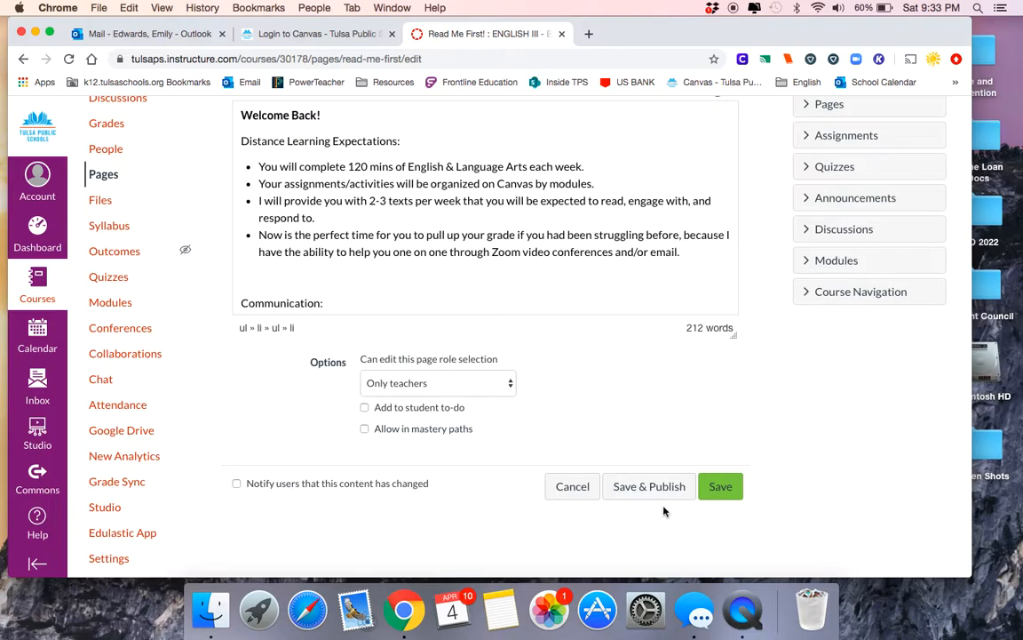
pyautogui.click(724, 487)
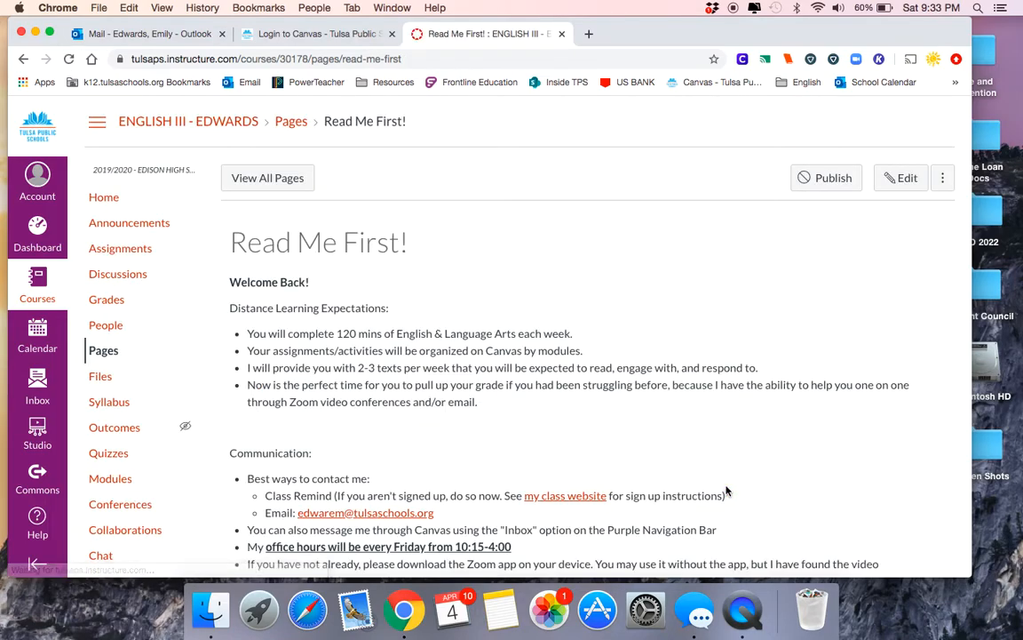
pyautogui.scroll(-4, 726, 490)
pyautogui.scroll(4, 725, 490)
pyautogui.scroll(1, 726, 490)
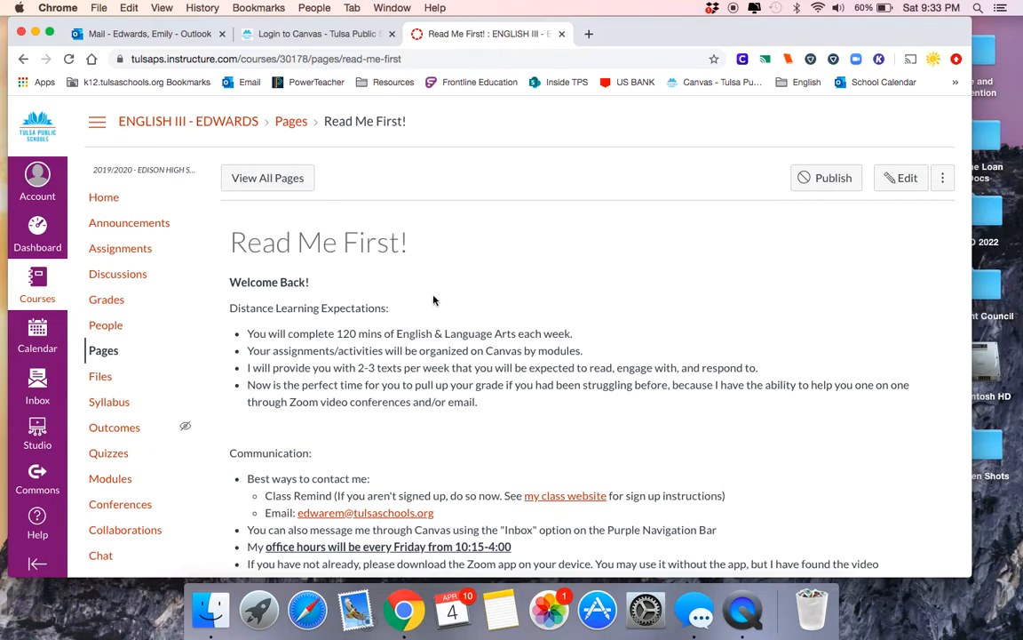
# Step: Add a new assignment named Sample Assignment to the Distance Learning Week 1 (April 6 - 10) module from the course home page
pyautogui.click(104, 197)
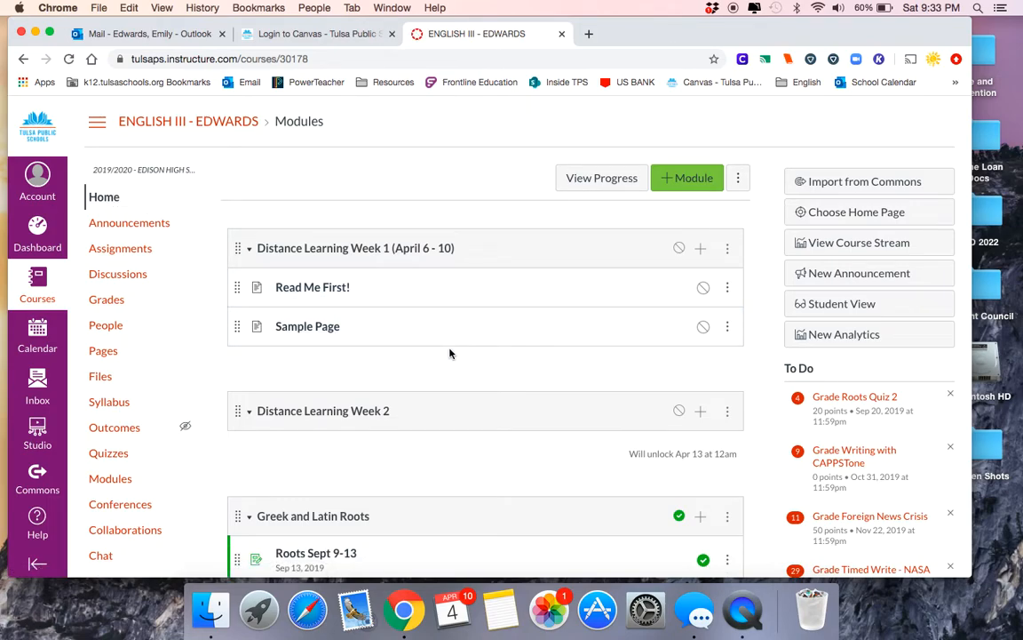
pyautogui.click(701, 250)
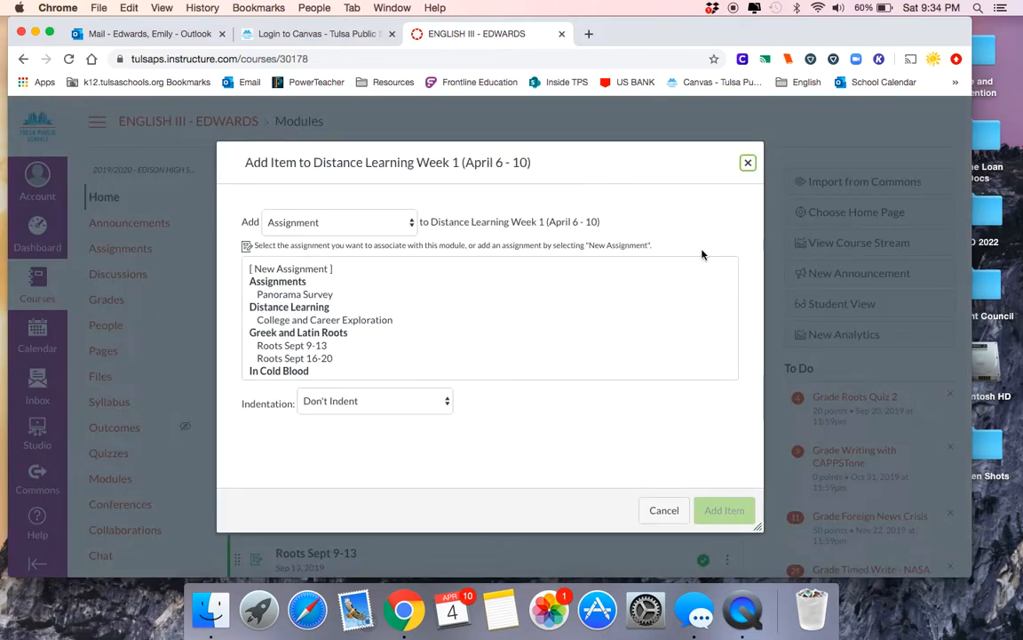
pyautogui.click(355, 222)
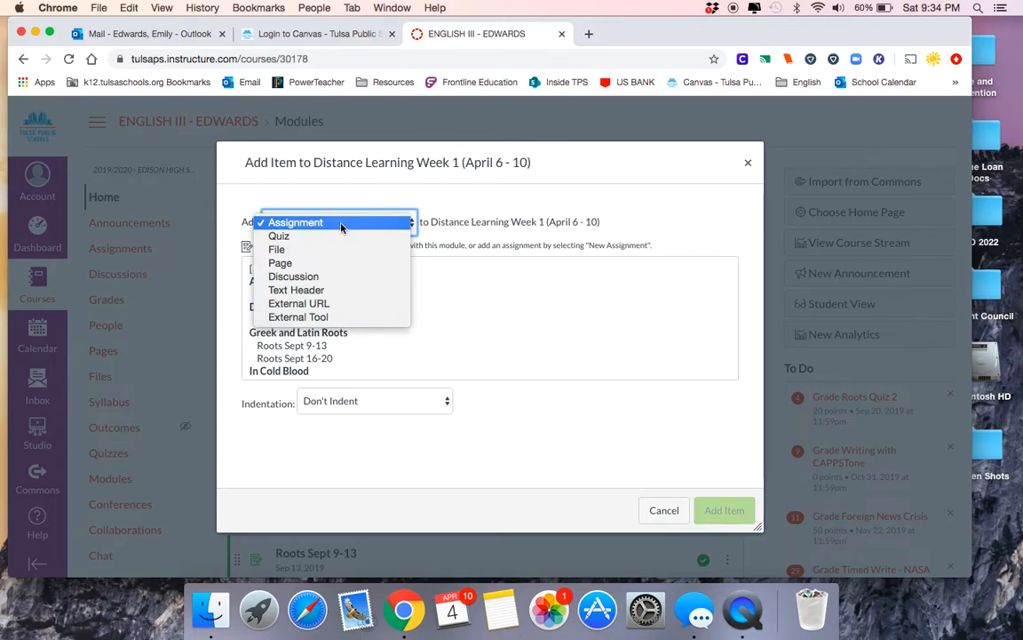
pyautogui.click(341, 224)
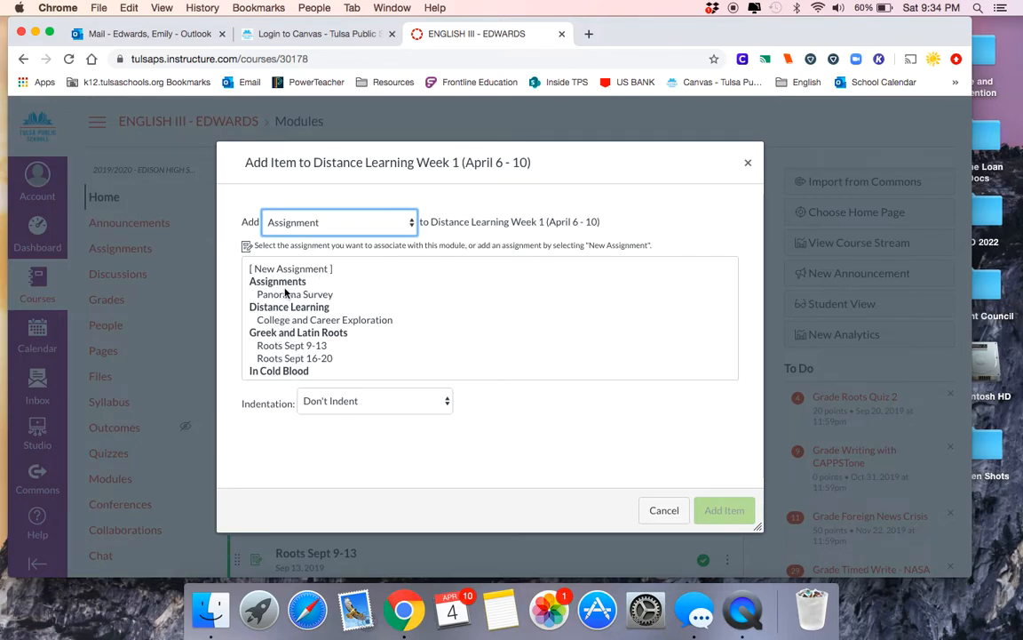
pyautogui.scroll(-5, 289, 357)
pyautogui.scroll(-2, 290, 356)
pyautogui.scroll(5, 292, 356)
pyautogui.scroll(-3, 292, 356)
pyautogui.scroll(-2, 292, 354)
pyautogui.scroll(5, 292, 355)
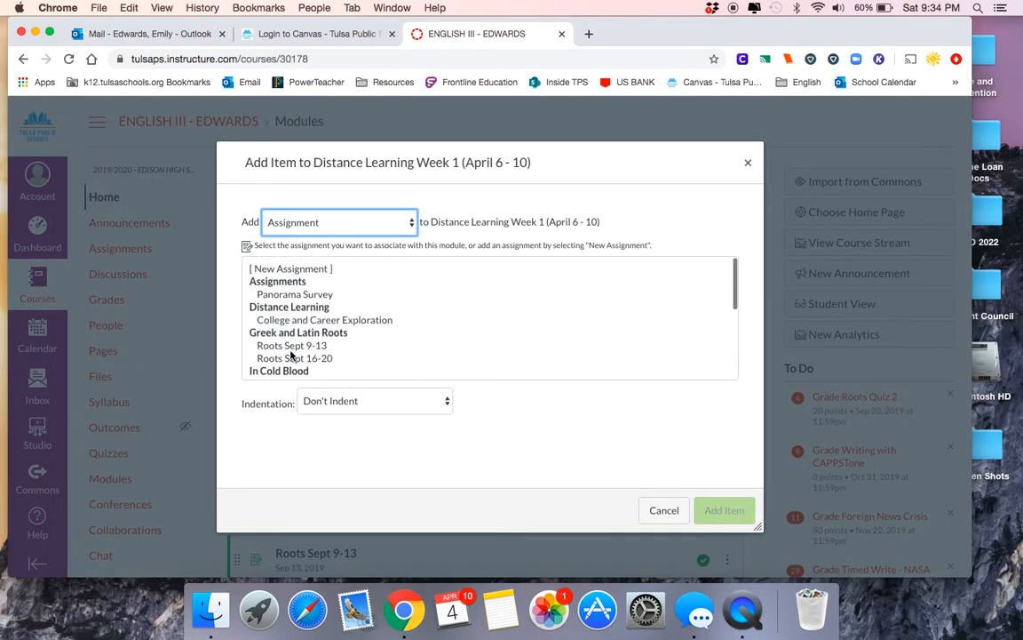
pyautogui.click(294, 269)
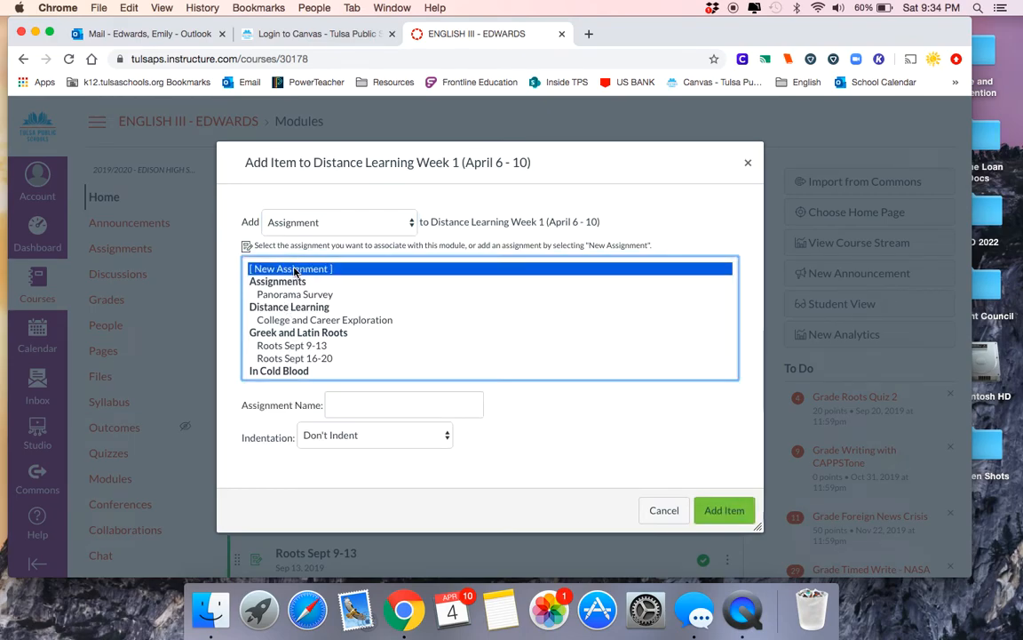
pyautogui.click(392, 408)
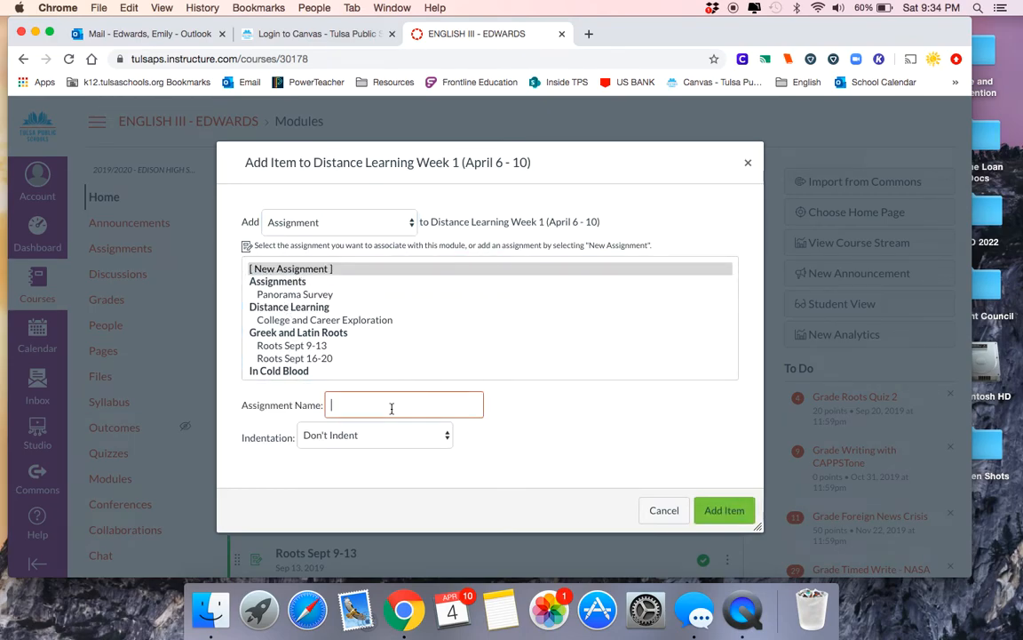
pyautogui.write('Sample')
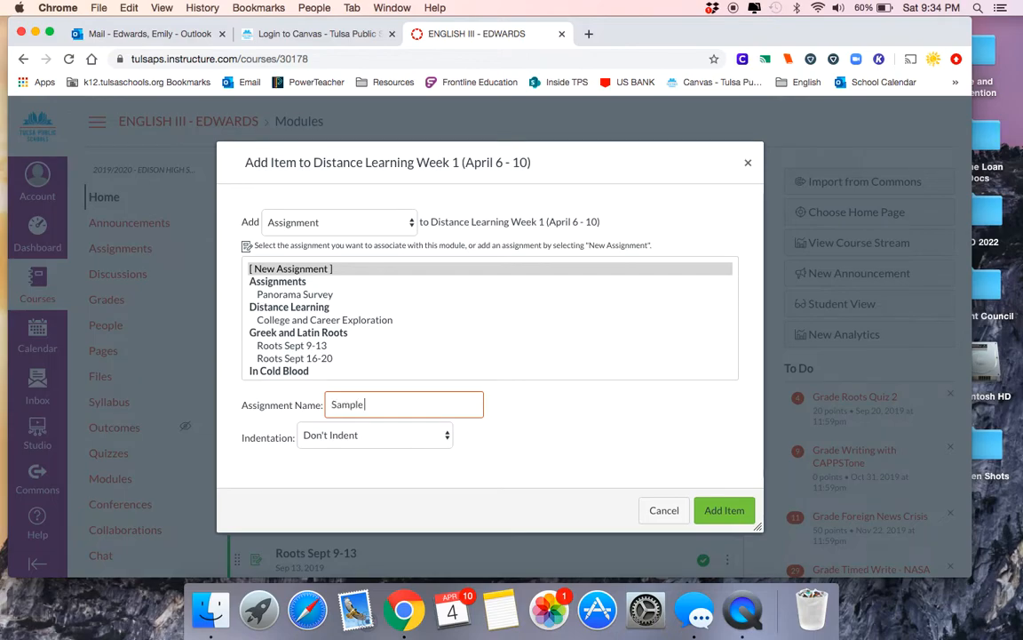
pyautogui.write(' Assignment')
pyautogui.click(743, 513)
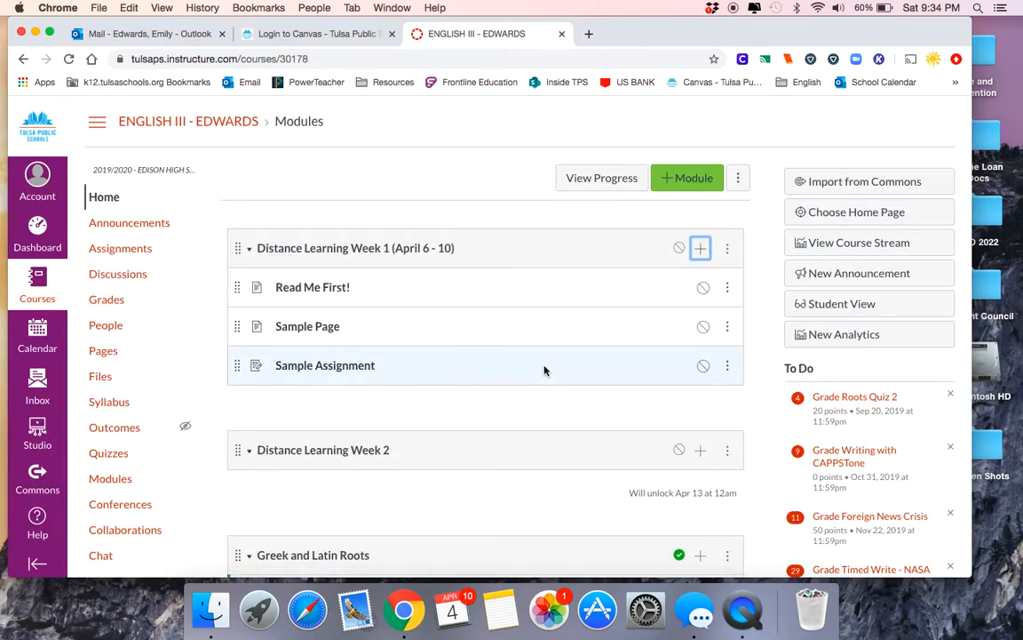
# Step: Open Sample Assignment for editing and enter "Type Assignment Instructions Here" as the first line of its description
pyautogui.click(336, 369)
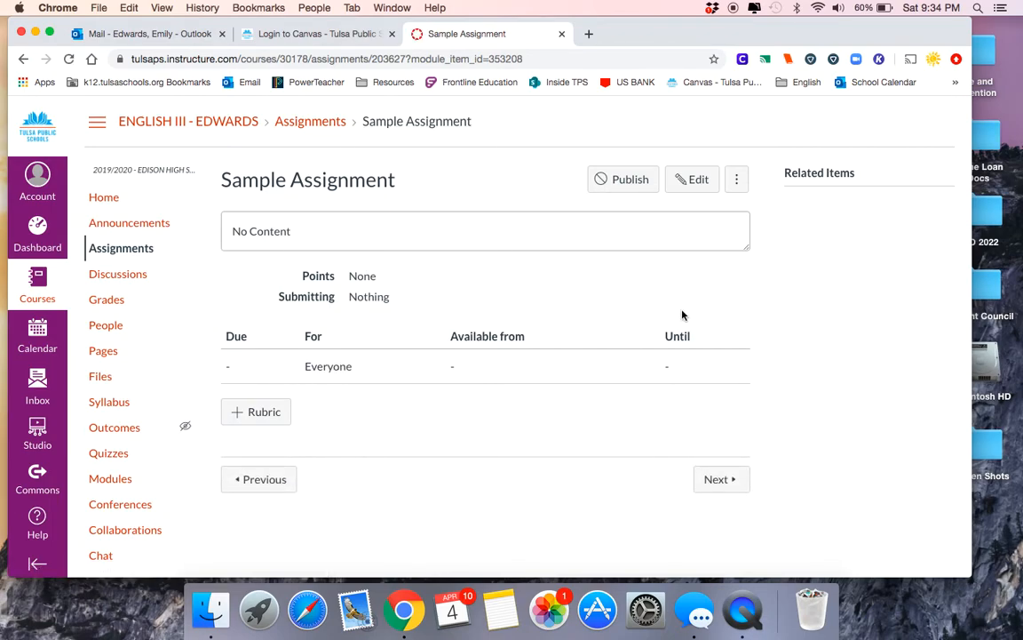
pyautogui.click(699, 184)
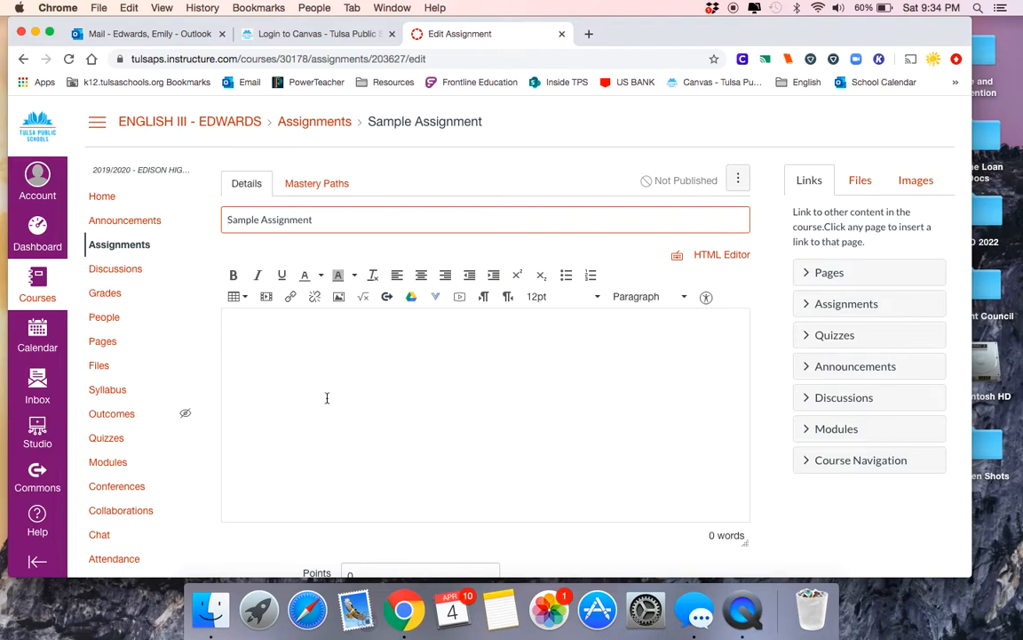
pyautogui.click(404, 356)
pyautogui.write('Type ')
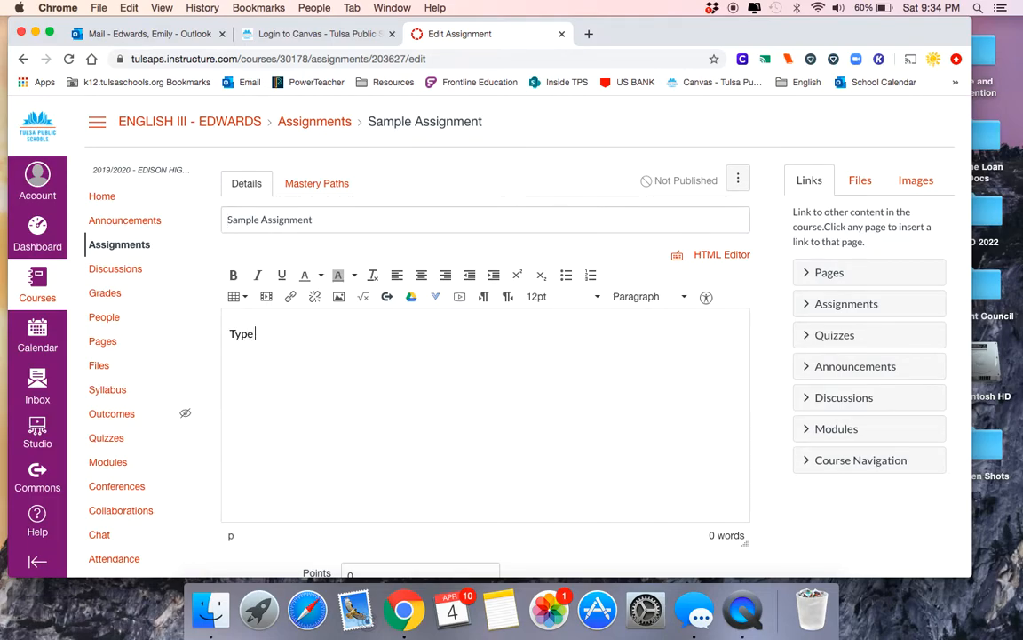
pyautogui.write('Assignment Instruc')
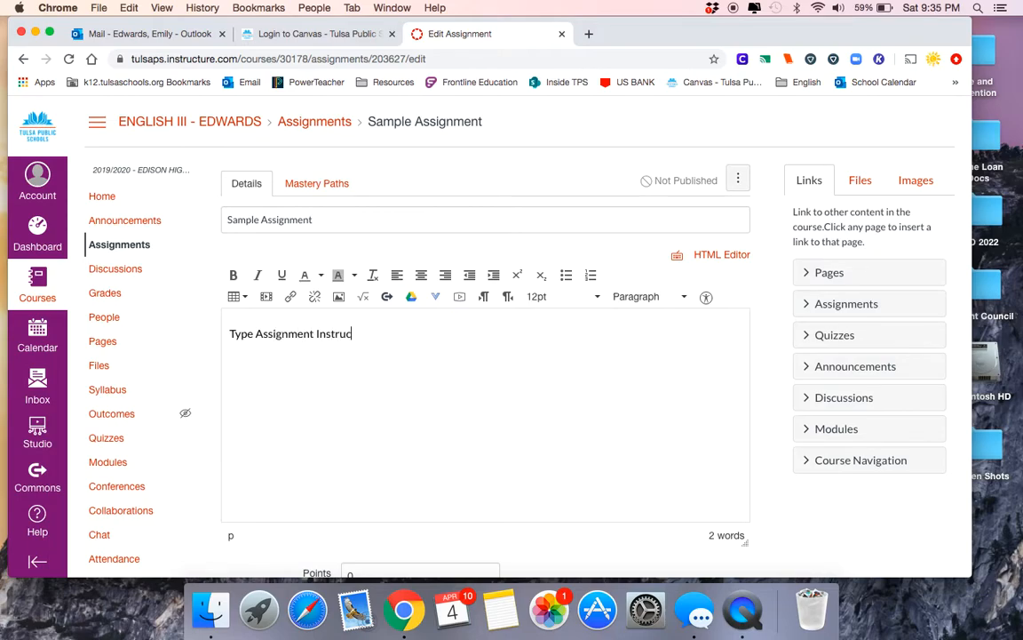
pyautogui.write('tions Here')
# Step: Add the lines "Link to Online Textbook:" and "Textbook Title" below the first line of the assignment description
pyautogui.press('Return')
pyautogui.press('Return')
pyautogui.write('Link to Onli')
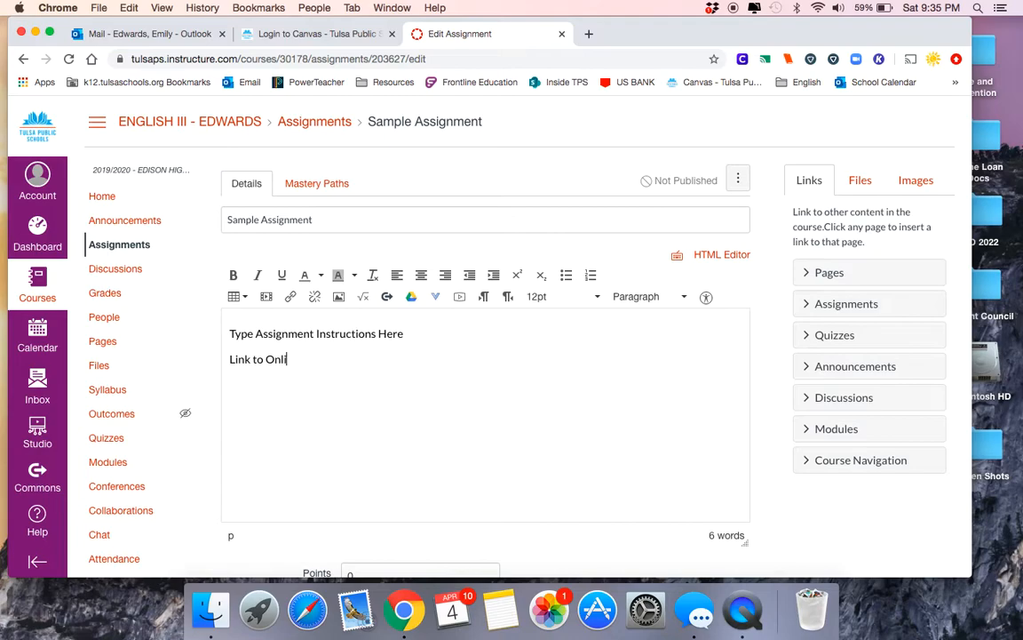
pyautogui.write('ne Textbook:')
pyautogui.press('Return')
pyautogui.write('Textbo')
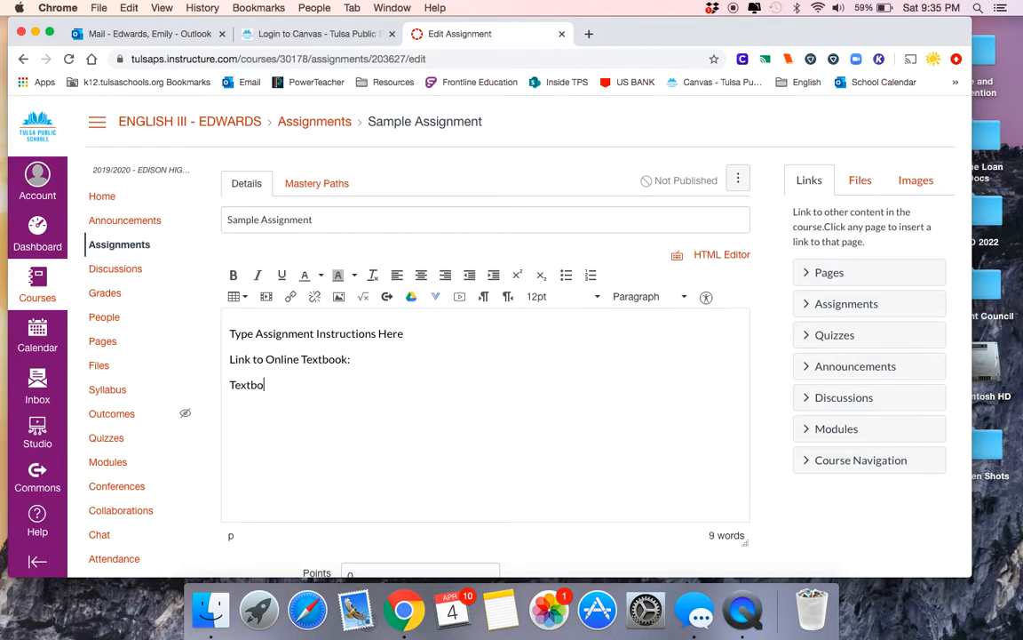
pyautogui.write('ok Title')
pyautogui.moveTo(302, 384); pyautogui.dragTo(229, 384)
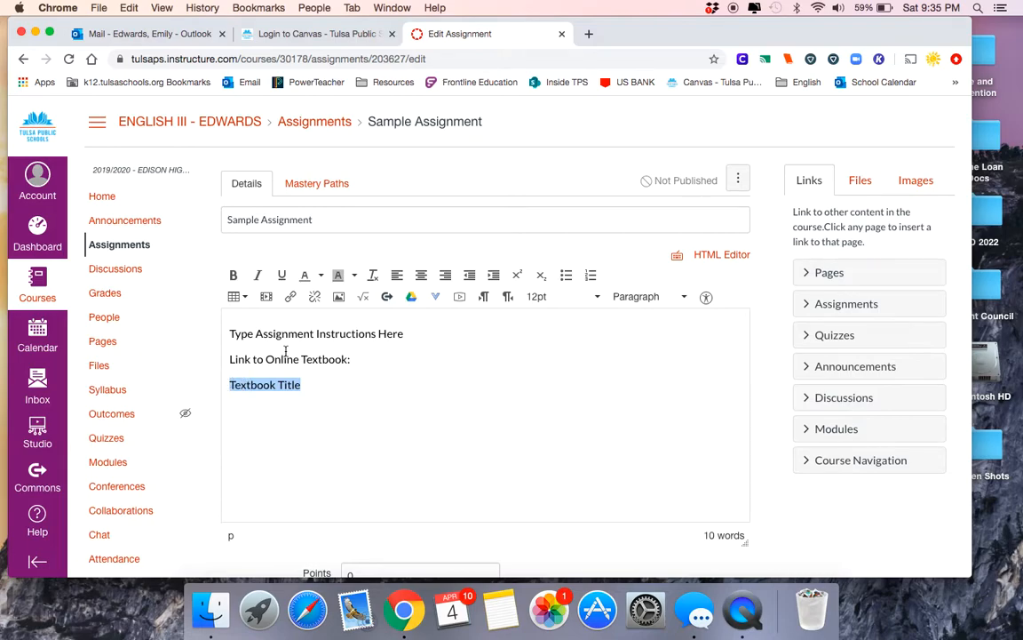
pyautogui.click(290, 296)
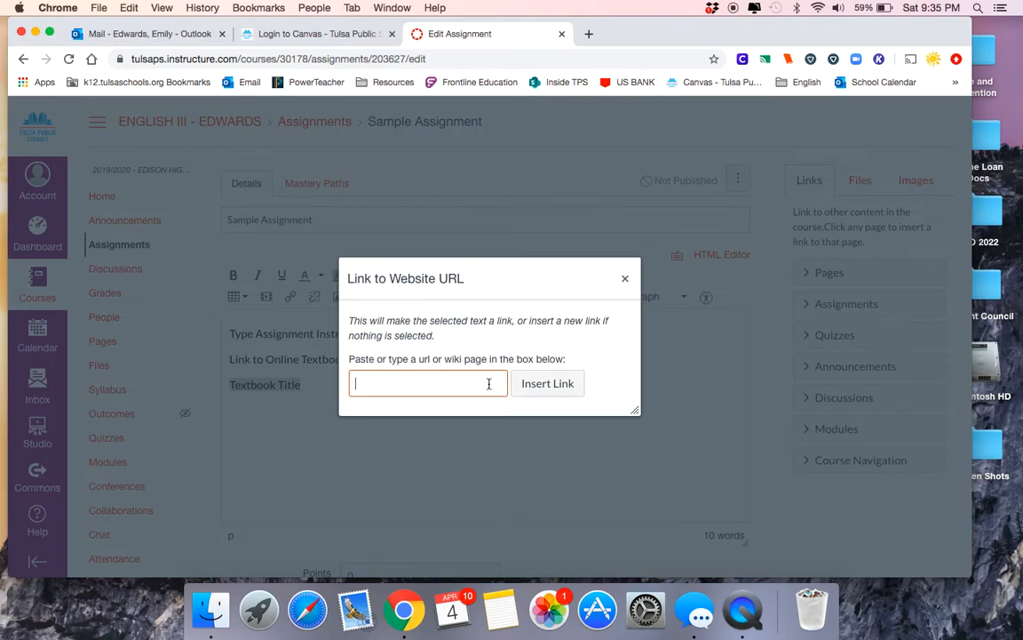
pyautogui.click(626, 279)
# Step: Add the lines "Read pages x-x" and "Complete Chapter Section Questions x-x" below Textbook Title in the assignment description
pyautogui.click(327, 385)
pyautogui.press('Return')
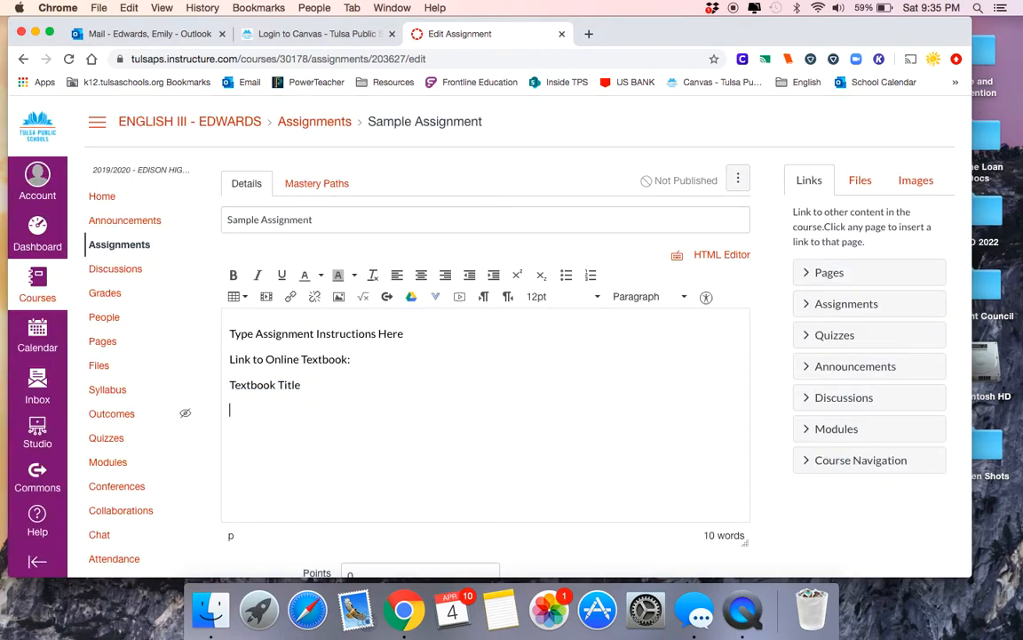
pyautogui.write('Read pages x-x Complete Ch')
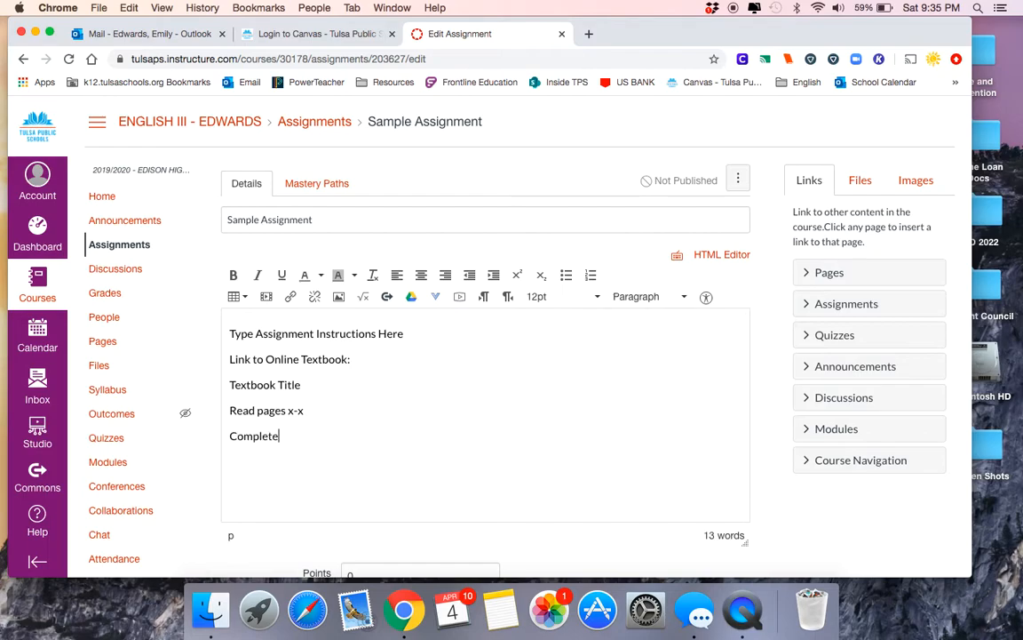
pyautogui.write('Section Ques')
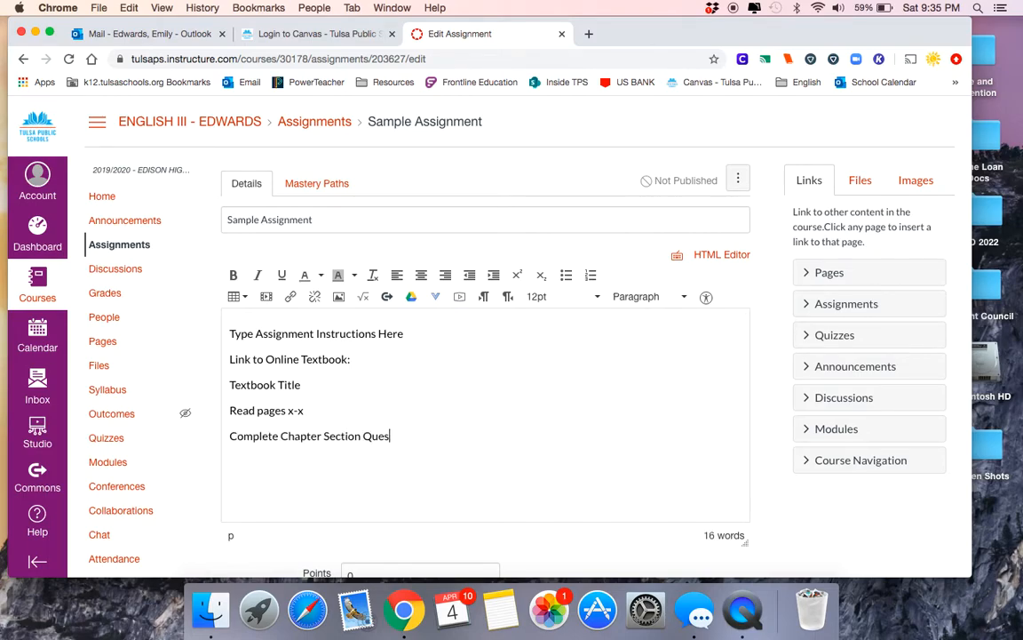
pyautogui.write('tions x-x')
# Step: Add blank lines below the Complete Chapter Section Questions line in the assignment description
pyautogui.press('Return')
pyautogui.press('Return')
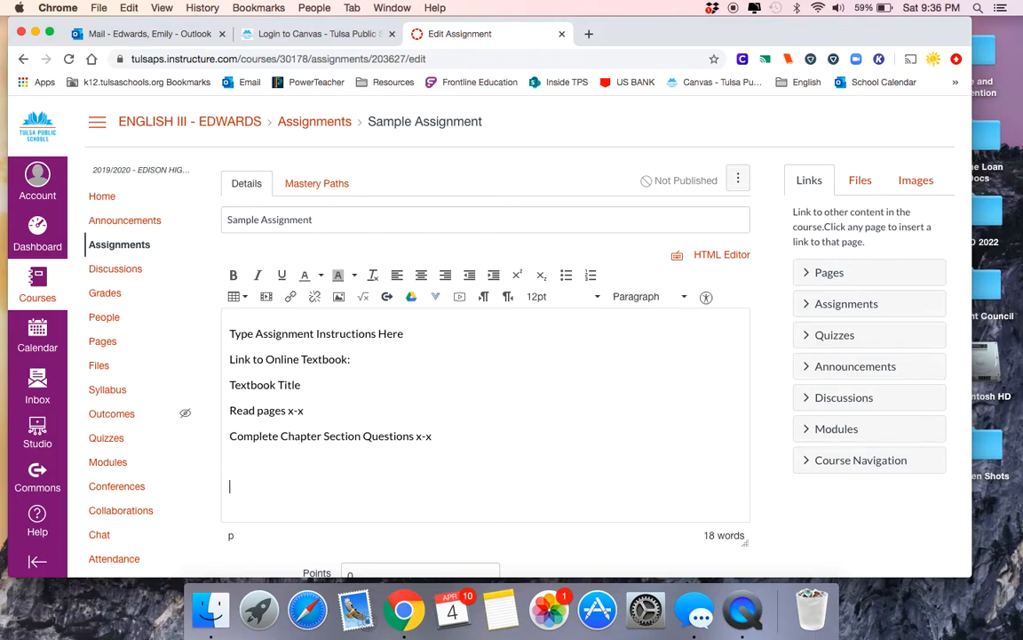
pyautogui.click(234, 296)
pyautogui.moveTo(253, 322)
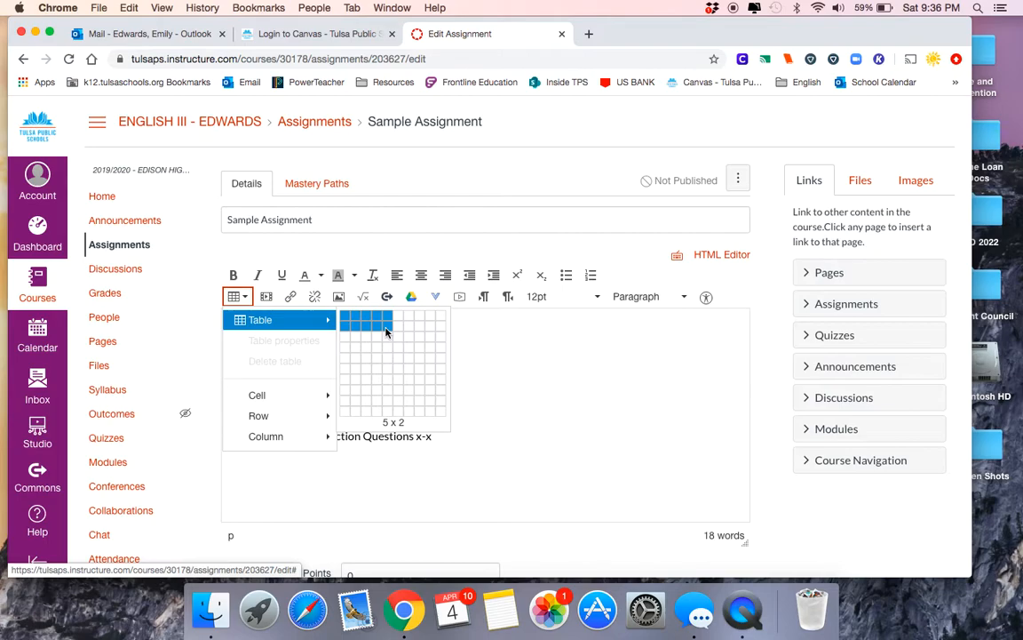
pyautogui.click(266, 296)
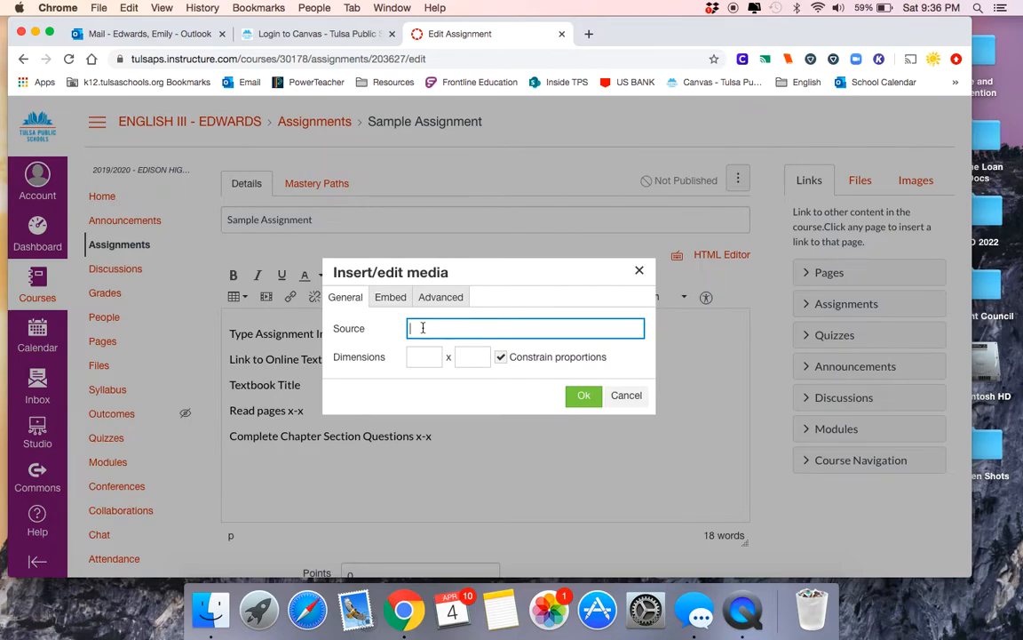
pyautogui.click(390, 305)
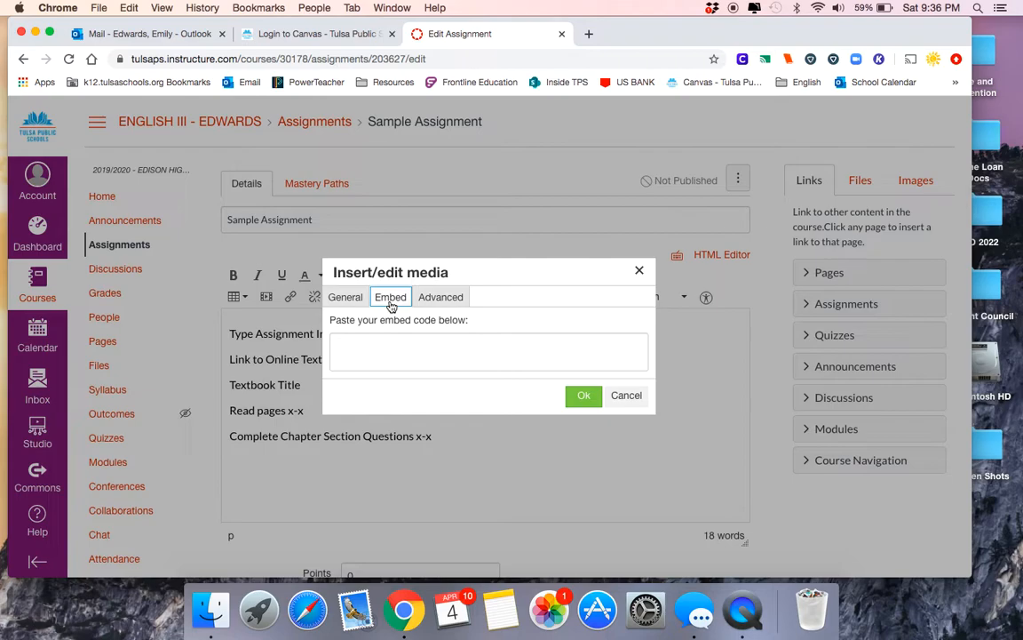
pyautogui.click(387, 343)
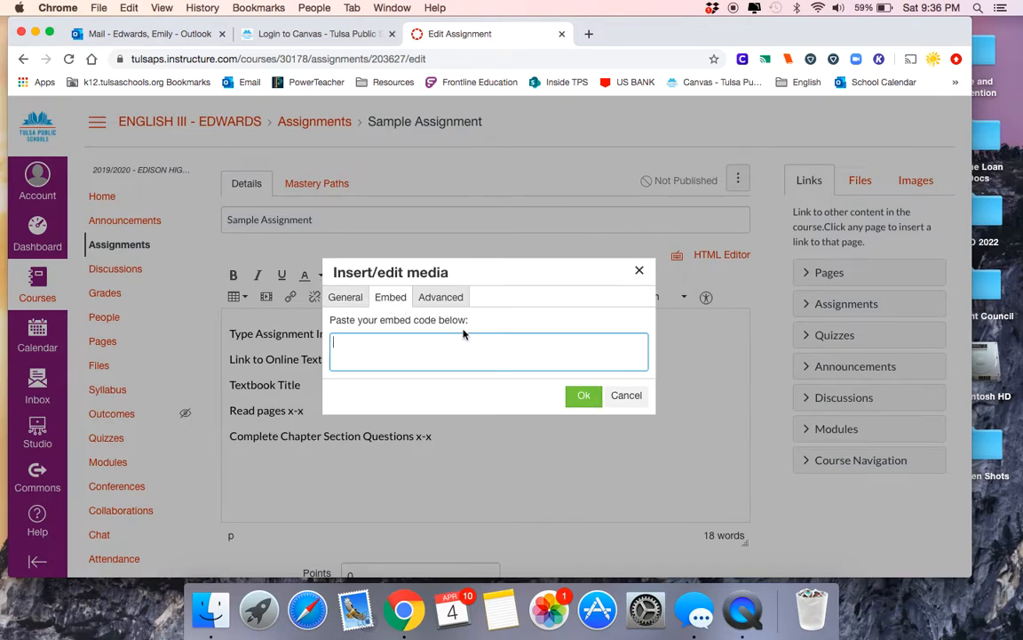
pyautogui.click(639, 270)
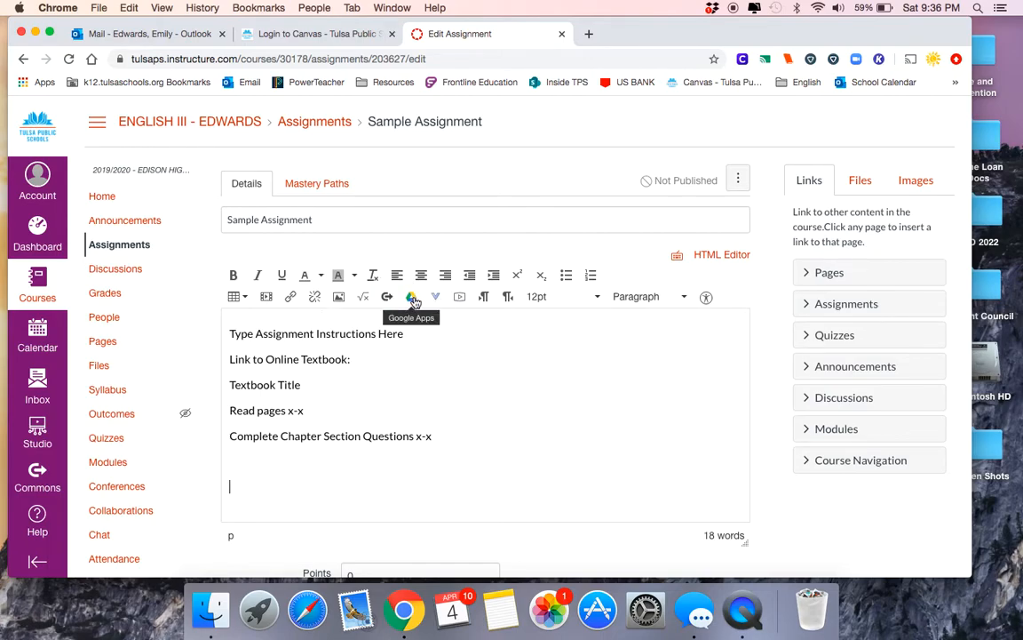
# Step: Search Google Apps for "pdf" and embed 3 Amazon Wildfire.pdf at the end of the assignment description
pyautogui.click(412, 298)
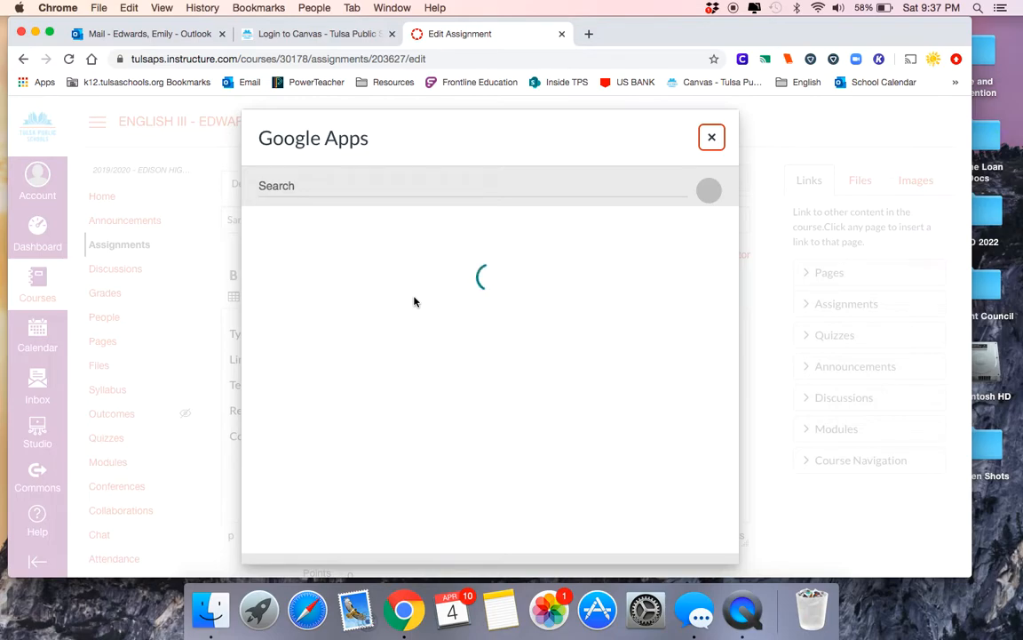
pyautogui.click(345, 182)
pyautogui.write('pdf')
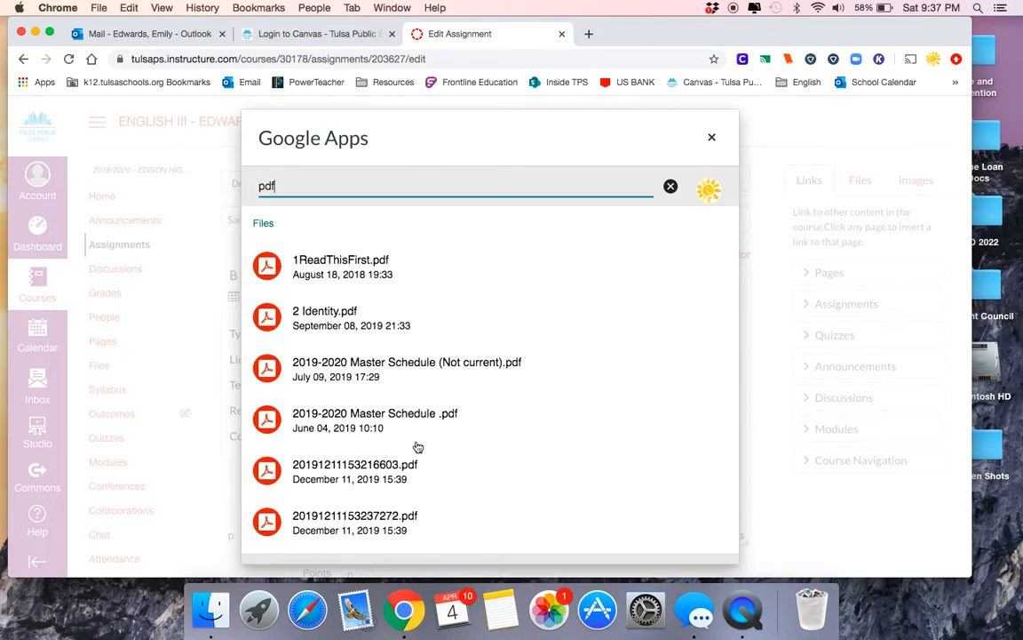
pyautogui.scroll(-5, 417, 447)
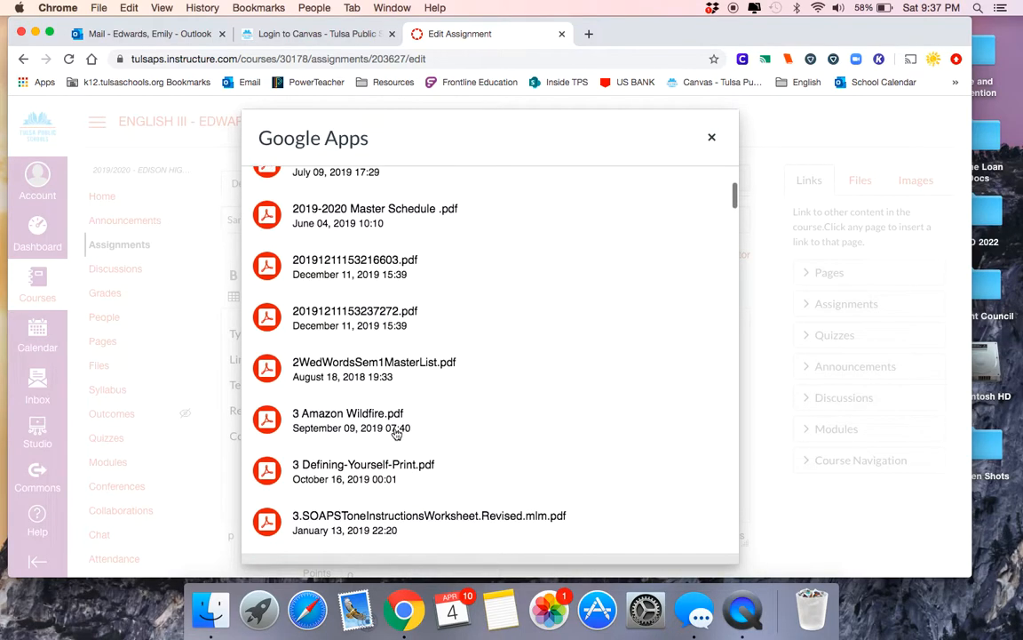
pyautogui.click(391, 428)
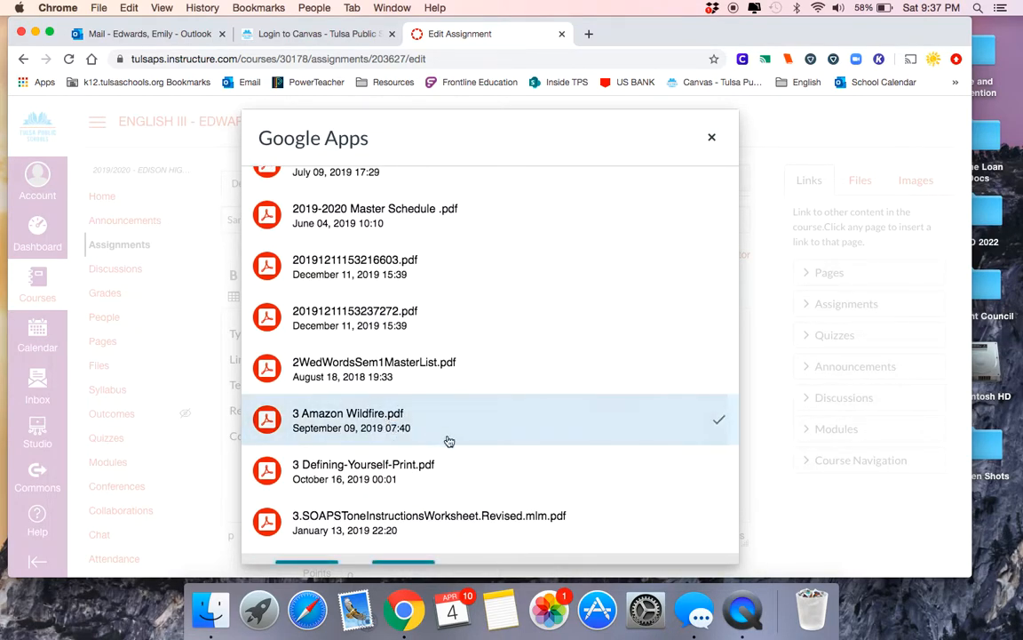
pyautogui.scroll(-2, 513, 473)
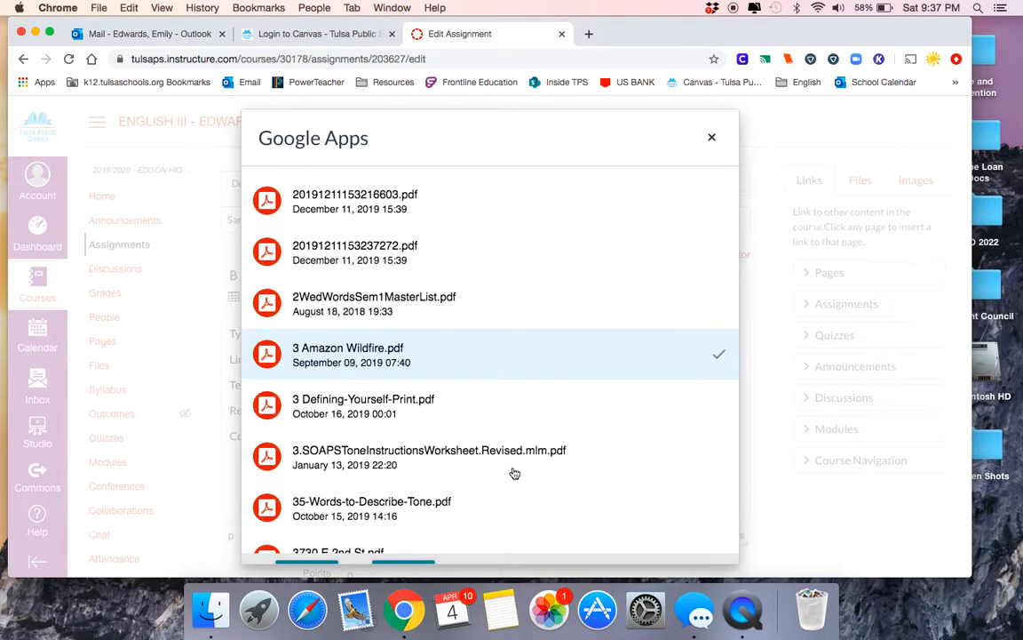
pyautogui.click(316, 565)
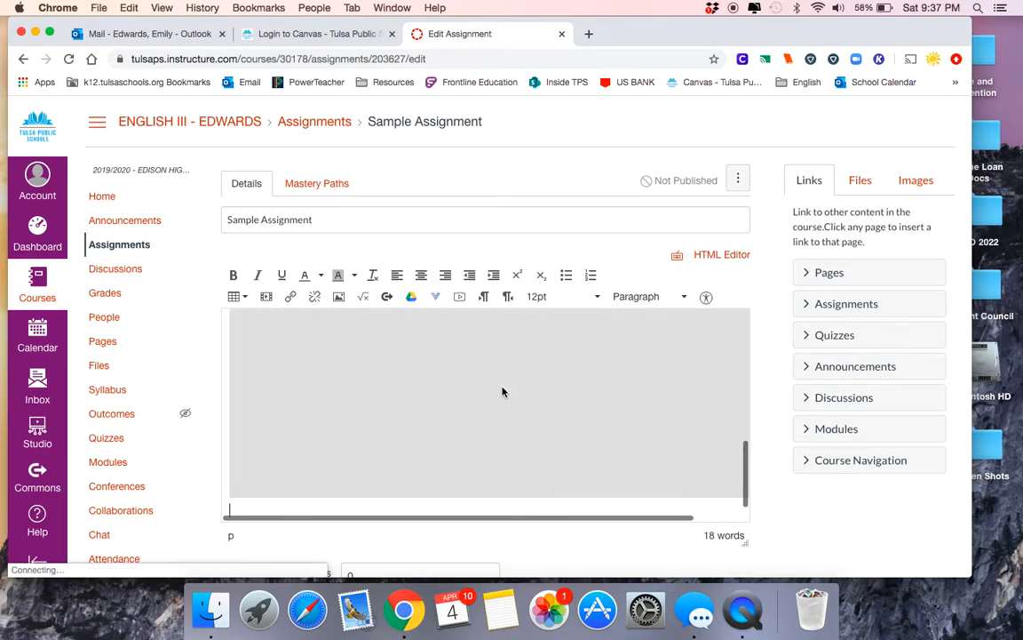
# Step: Look through both pages of the embedded Amazon article in the description, including the instructions and the response questions
pyautogui.scroll(10, 502, 391)
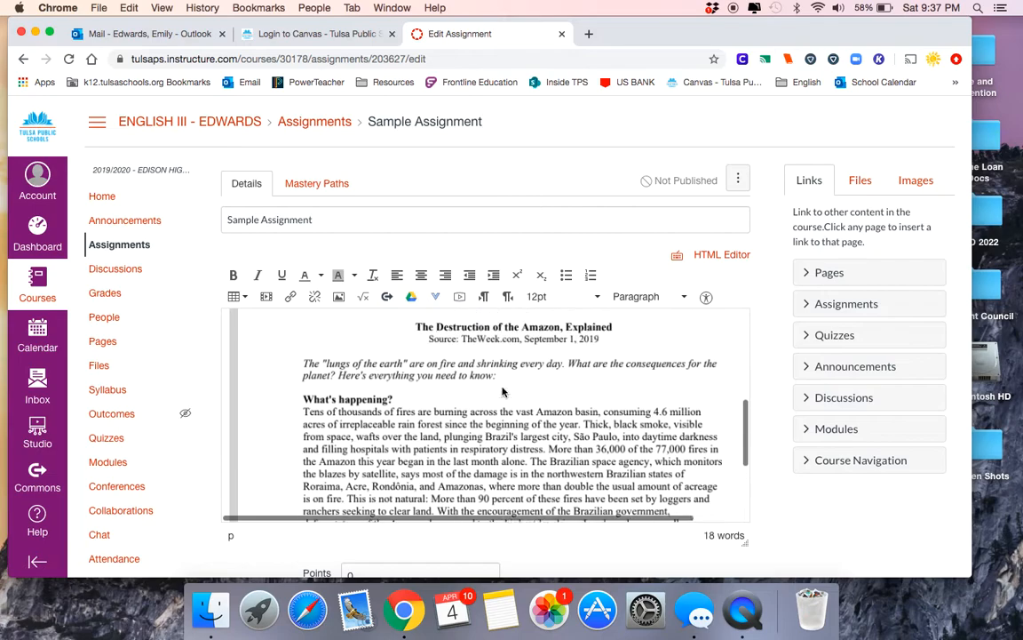
pyautogui.scroll(-2, 502, 391)
pyautogui.scroll(4, 502, 391)
pyautogui.scroll(-5, 502, 391)
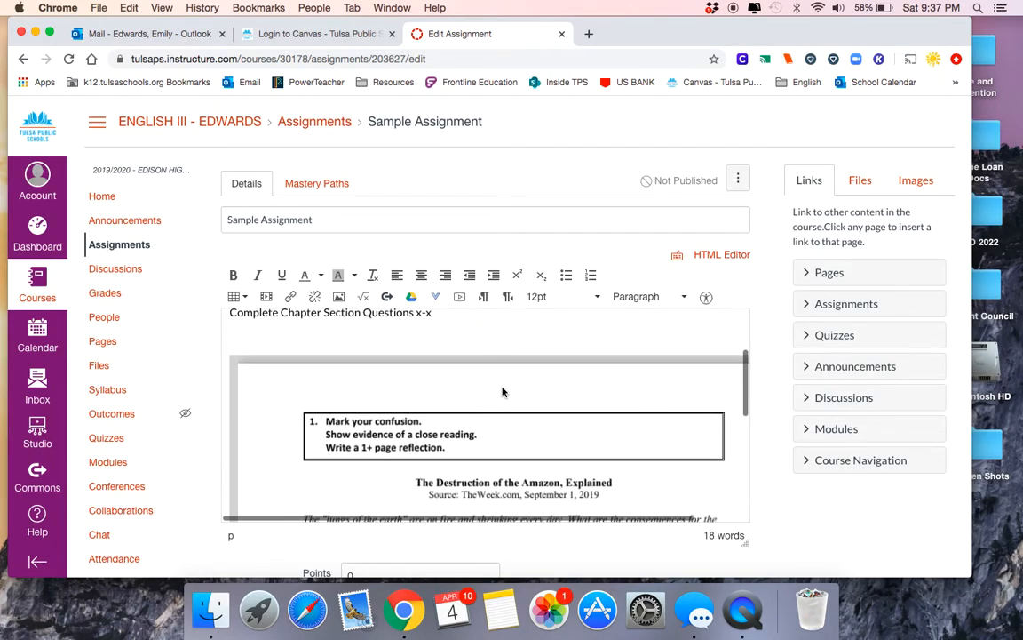
pyautogui.scroll(-15, 502, 390)
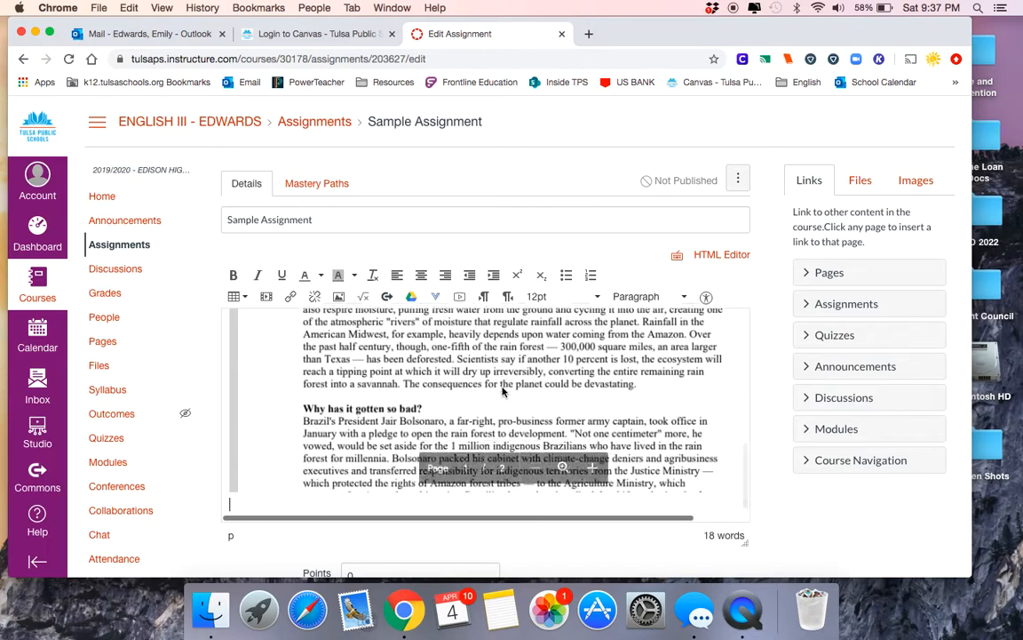
pyautogui.scroll(-15, 502, 391)
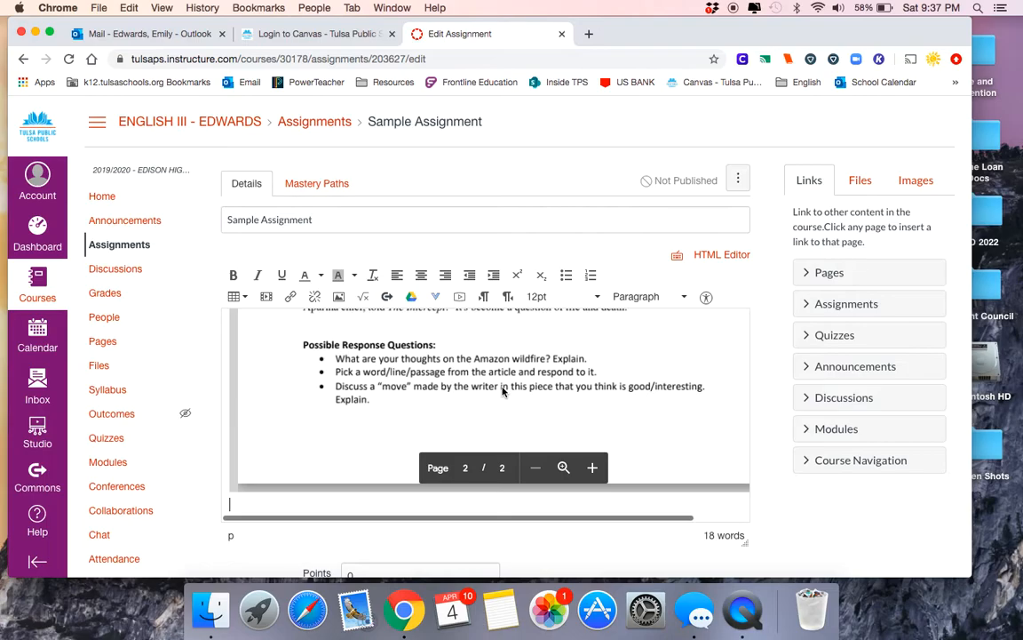
pyautogui.scroll(15, 503, 398)
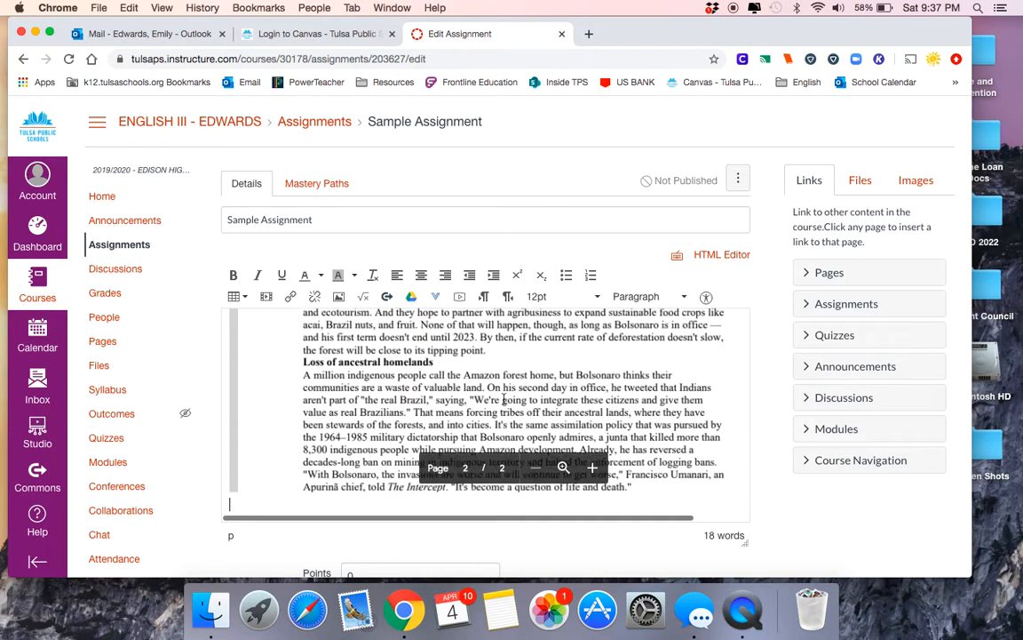
pyautogui.scroll(12, 504, 399)
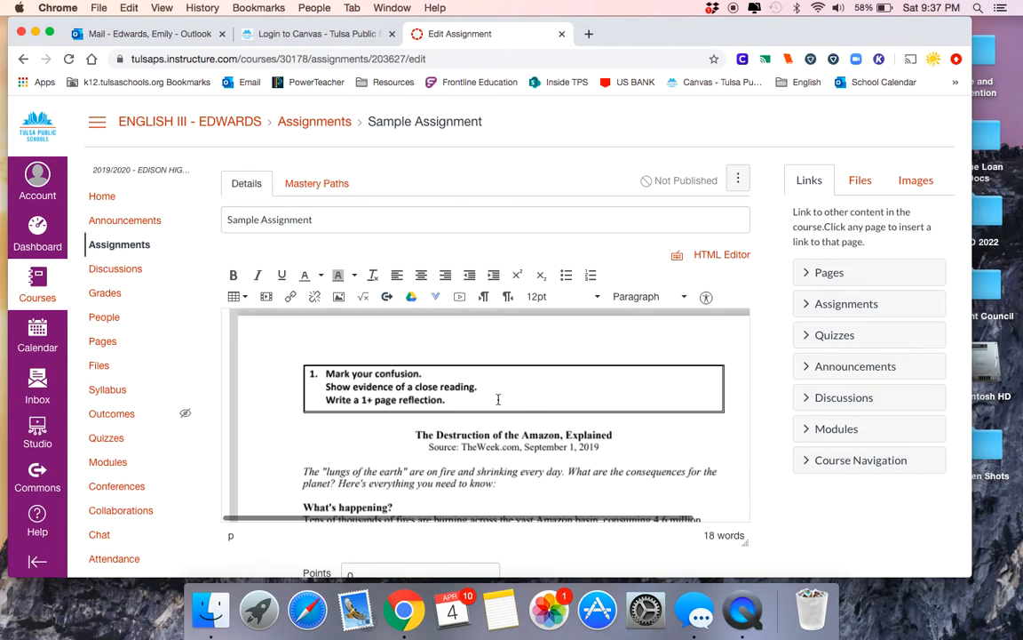
pyautogui.scroll(5, 494, 396)
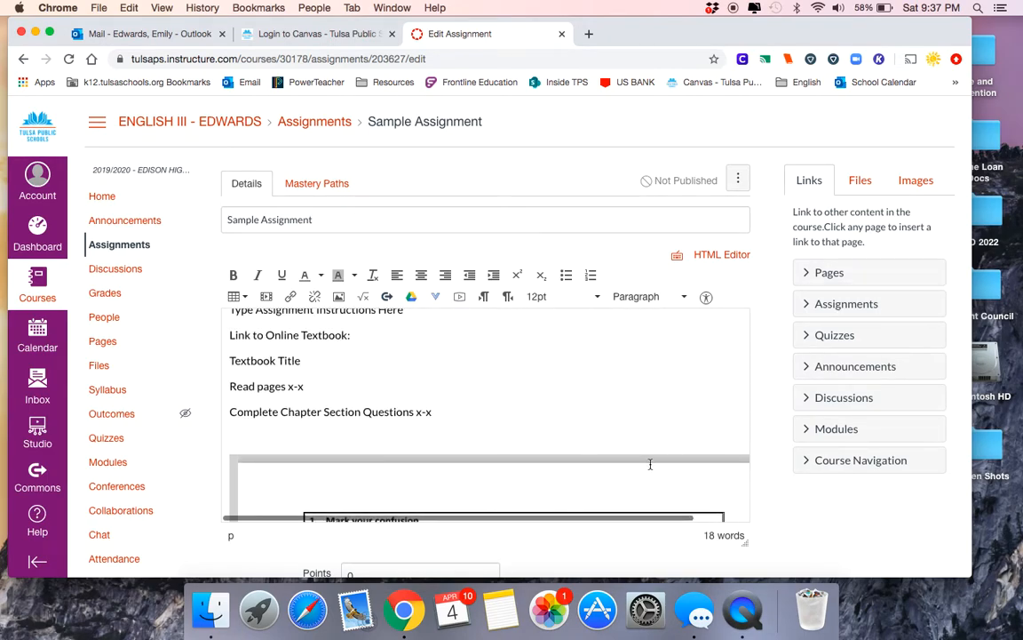
# Step: Try displaying the assignment's grade as Not Graded and check which settings remain available below it
pyautogui.scroll(-5, 600, 566)
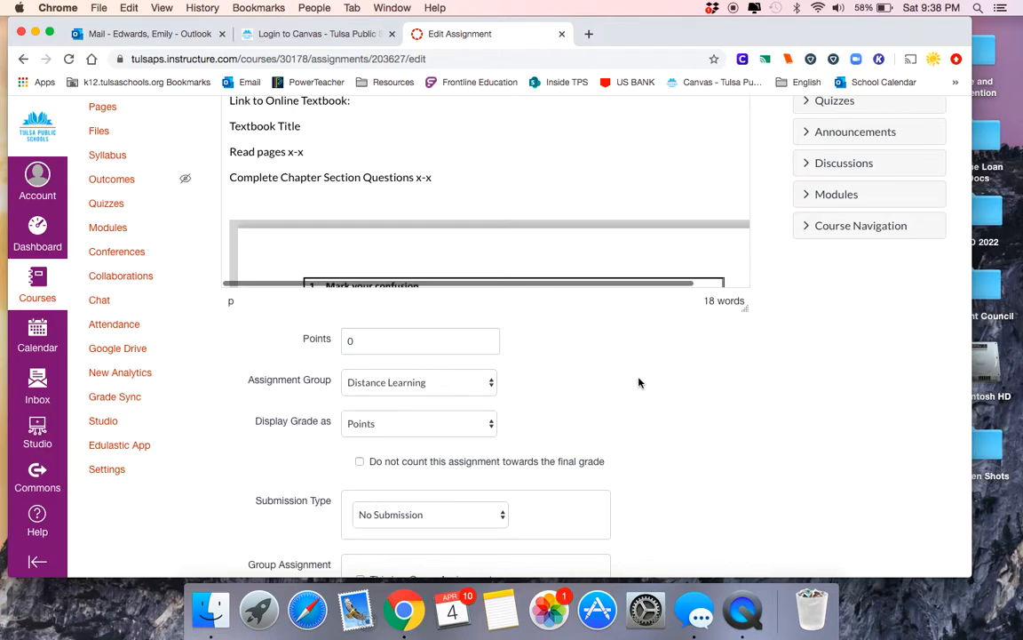
pyautogui.click(431, 337)
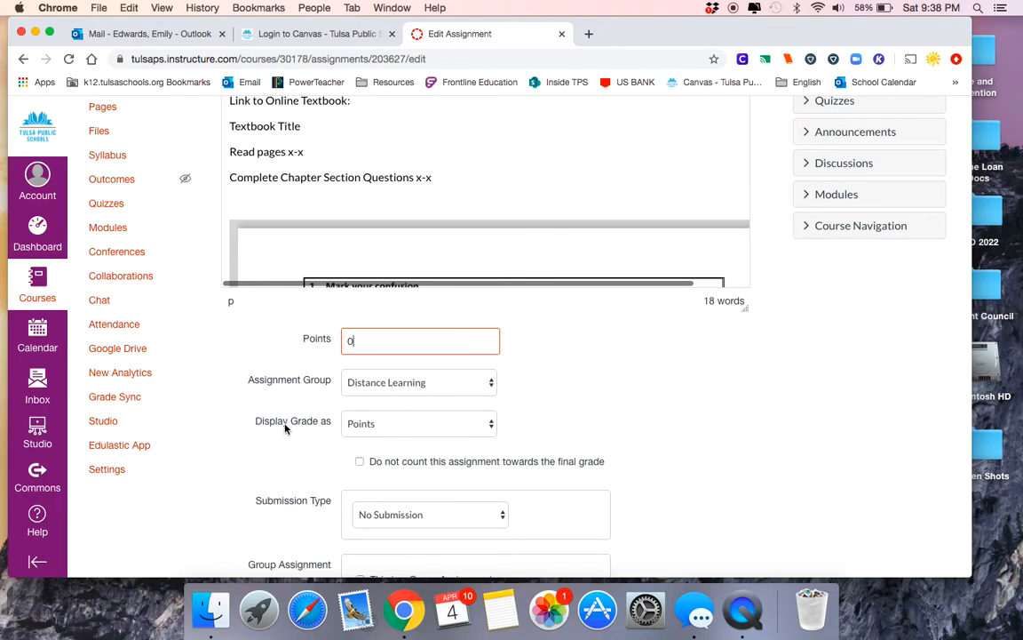
pyautogui.click(369, 423)
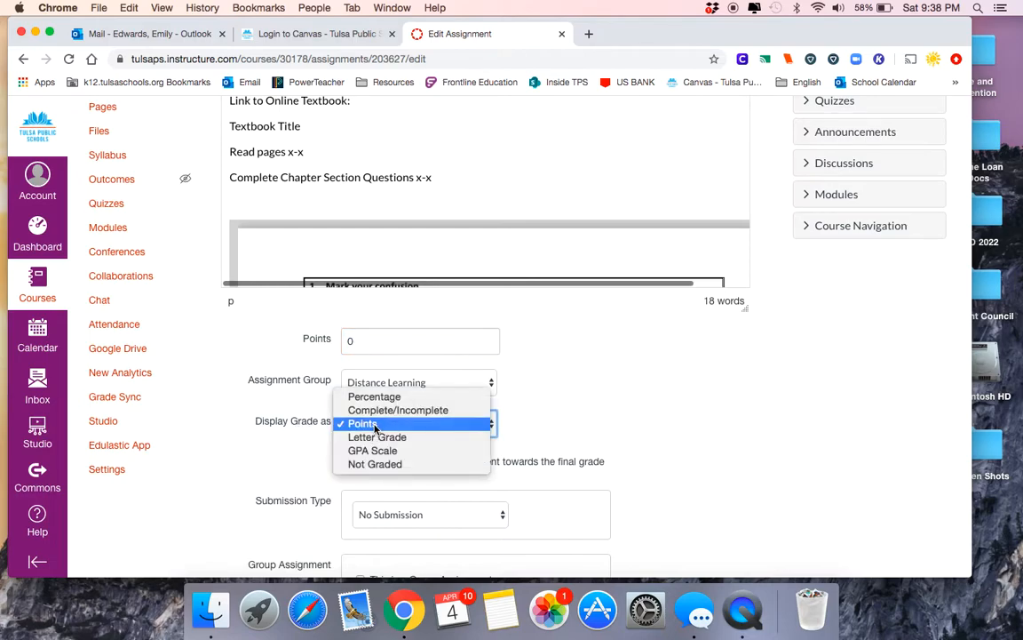
pyautogui.click(409, 464)
pyautogui.scroll(-3, 562, 407)
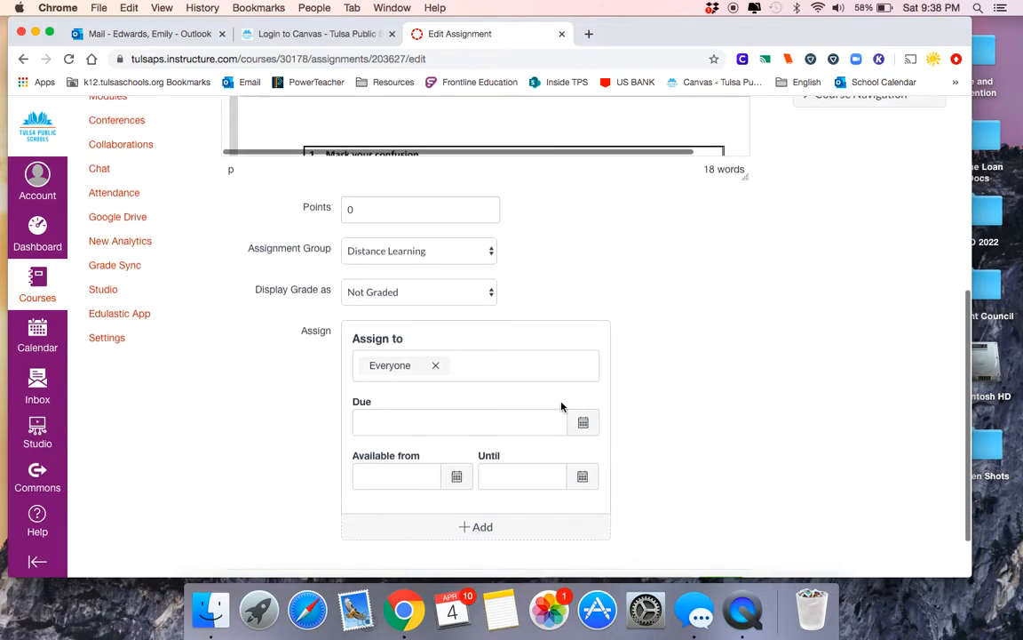
pyautogui.scroll(2, 562, 407)
pyautogui.click(477, 366)
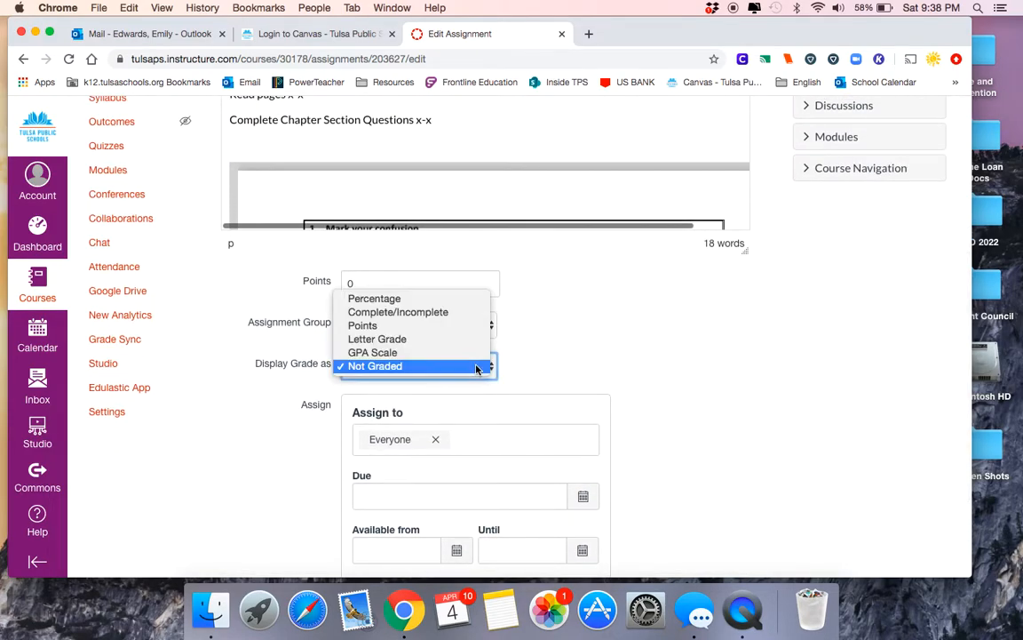
pyautogui.click(477, 366)
pyautogui.scroll(-3, 710, 370)
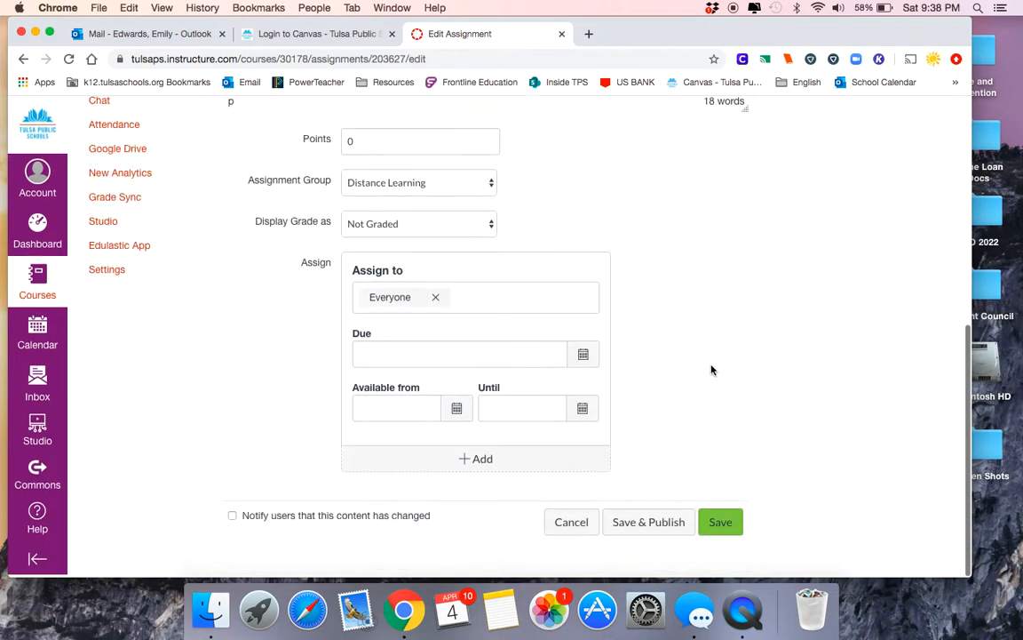
# Step: Try Letter Grade as the assignment's grade display and return the option to Points
pyautogui.scroll(2, 710, 370)
pyautogui.click(401, 328)
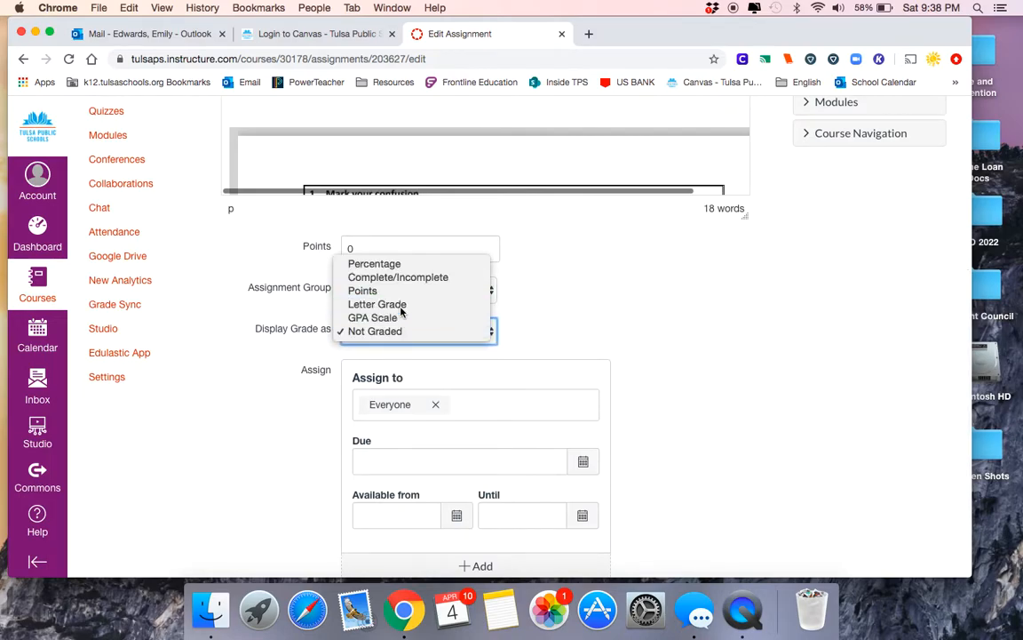
pyautogui.click(400, 306)
pyautogui.click(404, 329)
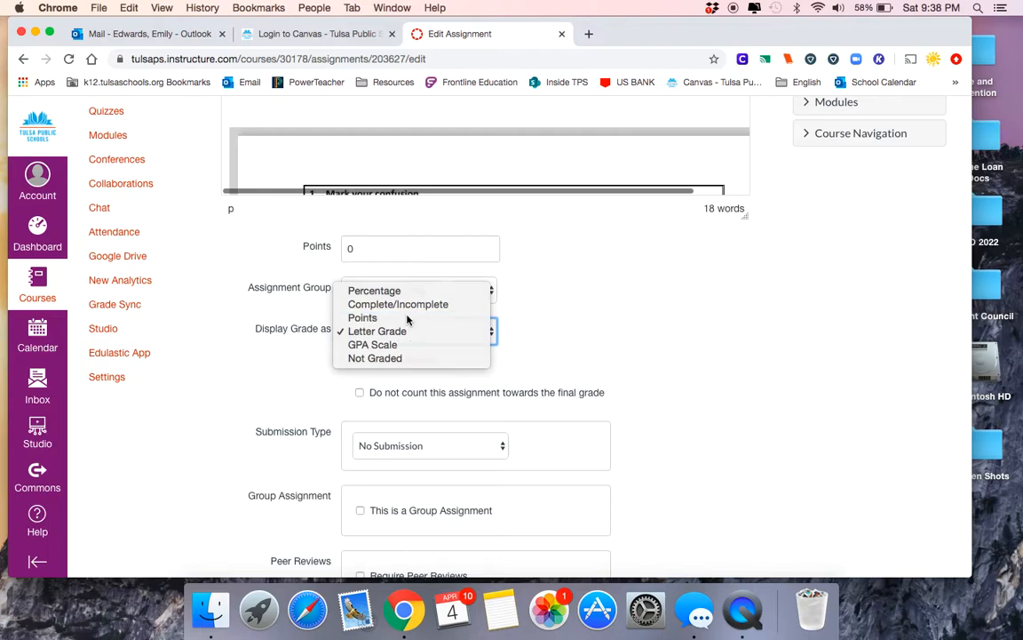
pyautogui.click(408, 318)
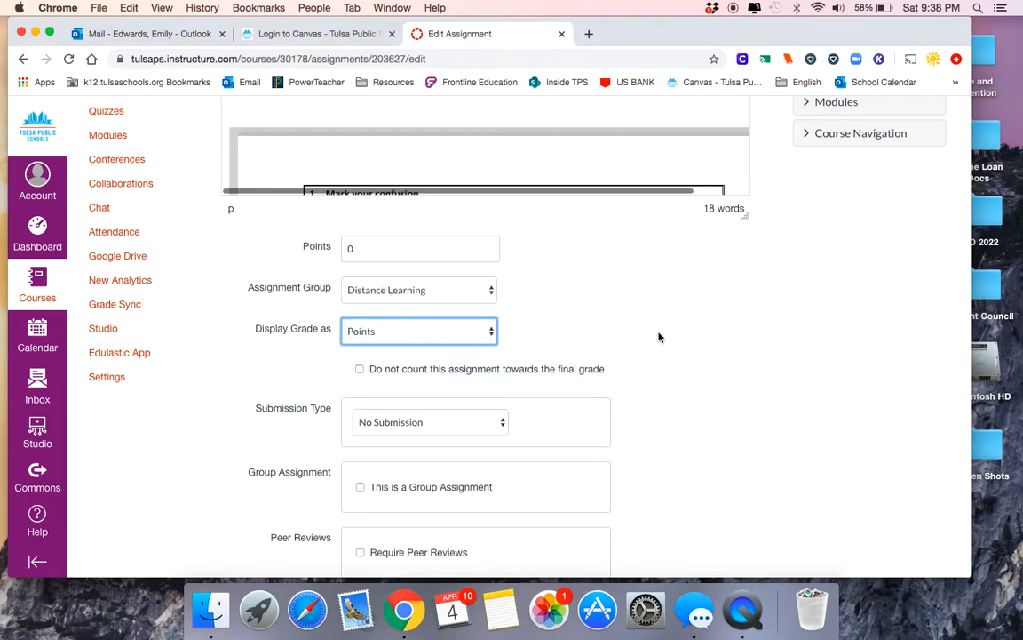
# Step: Review the assignment's points, assignment group, submission type, group assignment, peer review and Powerschool sync settings
pyautogui.scroll(-3, 644, 320)
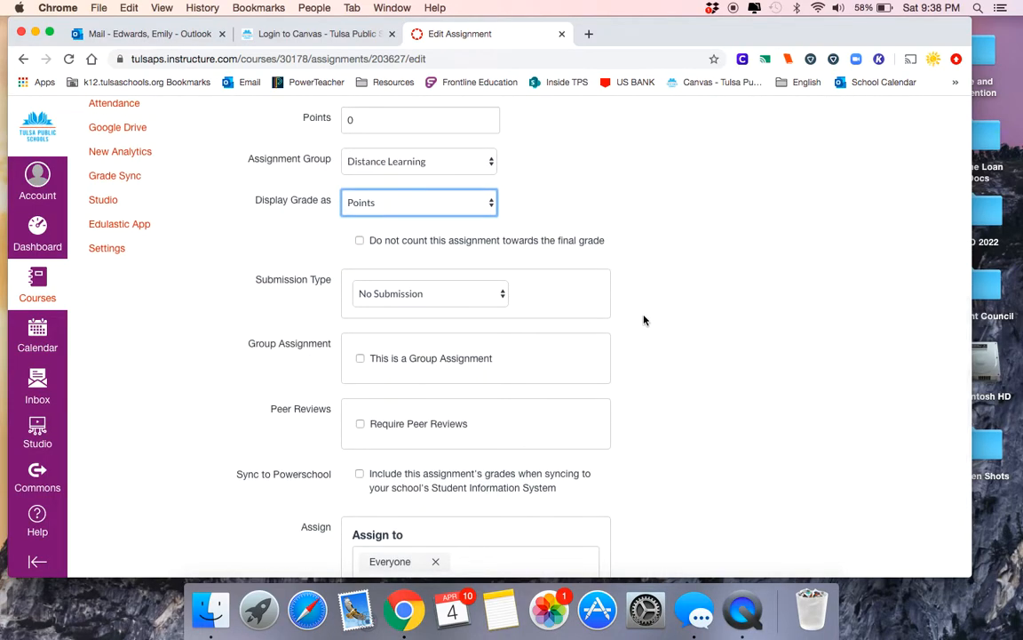
pyautogui.scroll(1, 644, 320)
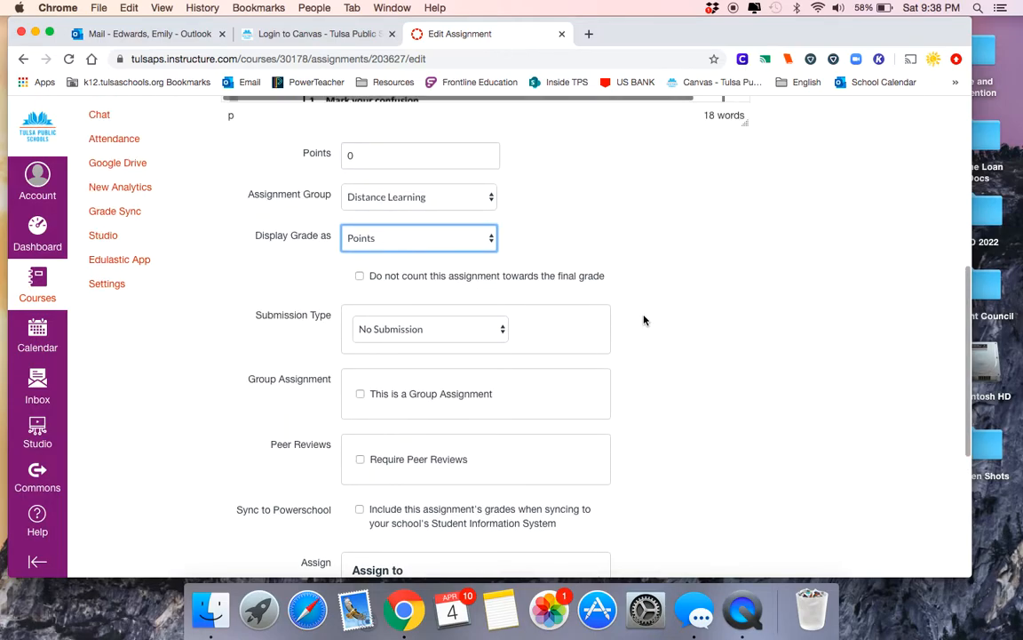
pyautogui.scroll(5, 644, 320)
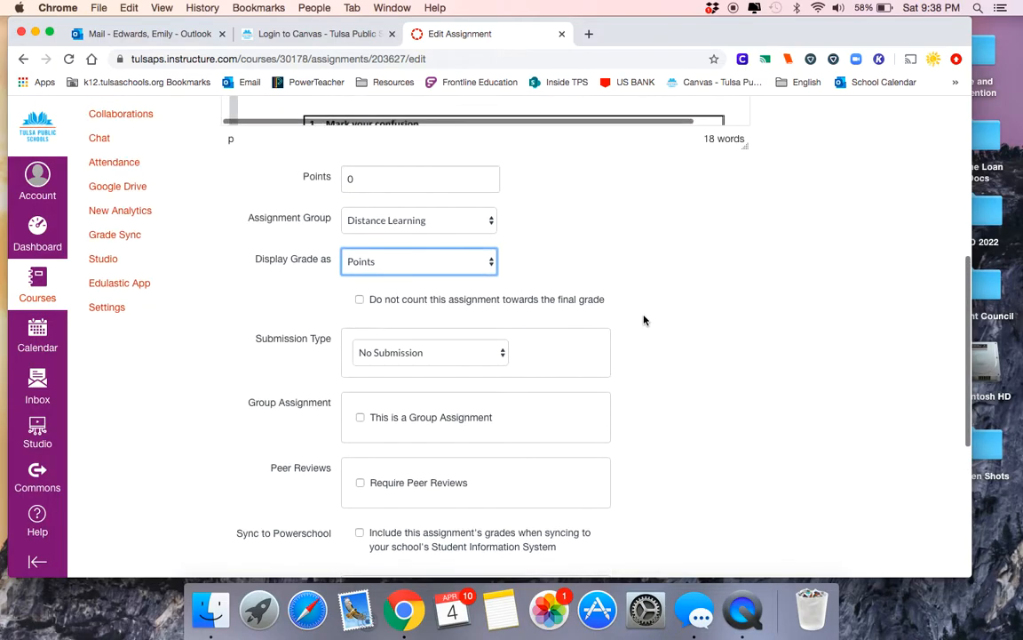
pyautogui.scroll(2, 644, 324)
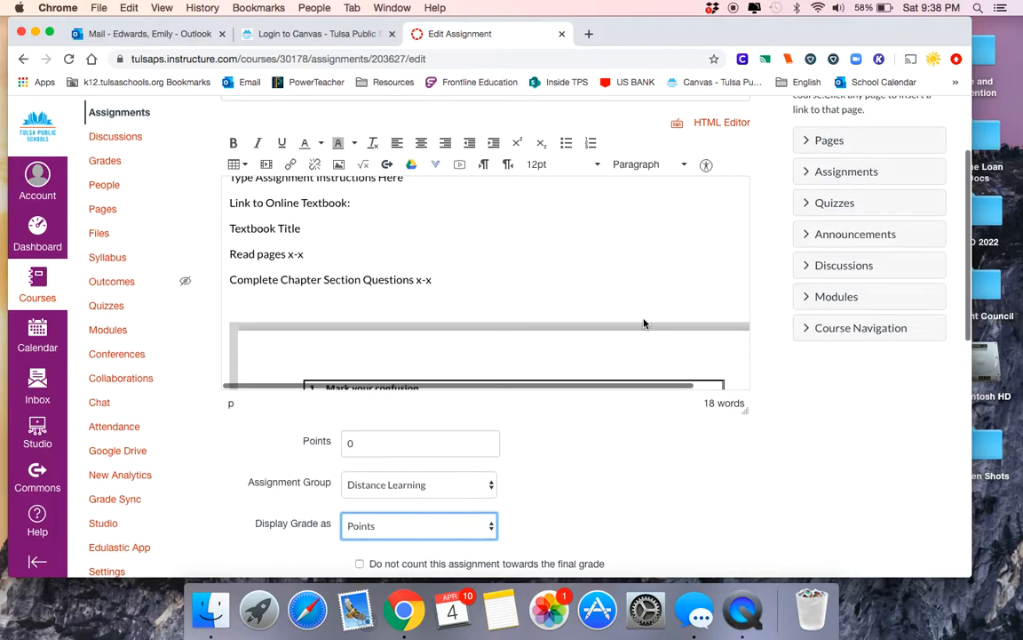
pyautogui.scroll(-4, 644, 323)
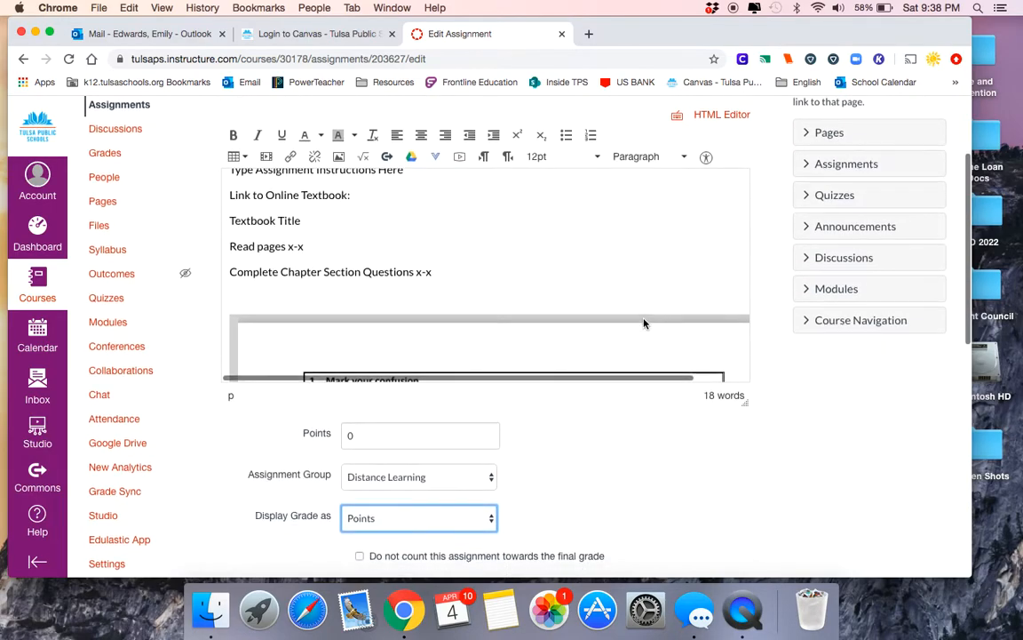
pyautogui.scroll(-1, 644, 324)
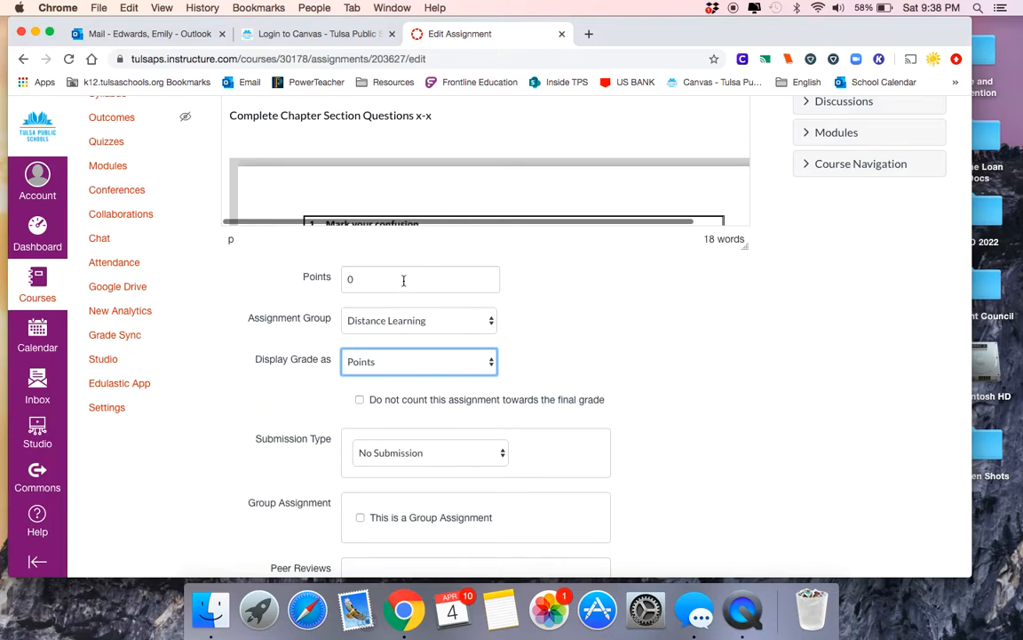
pyautogui.scroll(-4, 615, 409)
pyautogui.scroll(1, 615, 409)
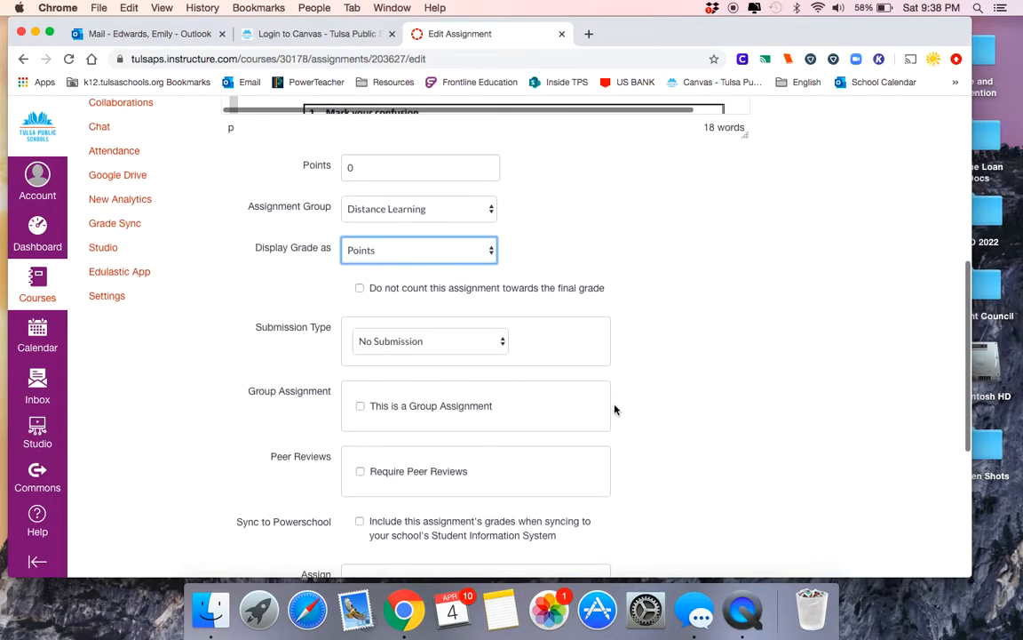
# Step: Set the assignment's submission type to Online and allow Text Entry and File Uploads as entry options
pyautogui.click(461, 348)
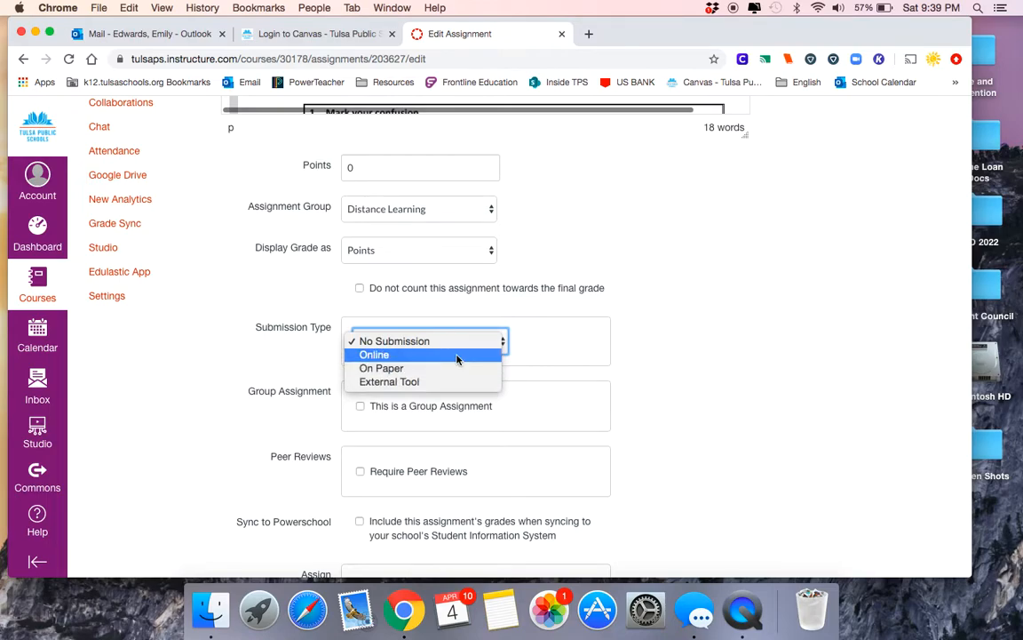
pyautogui.click(457, 359)
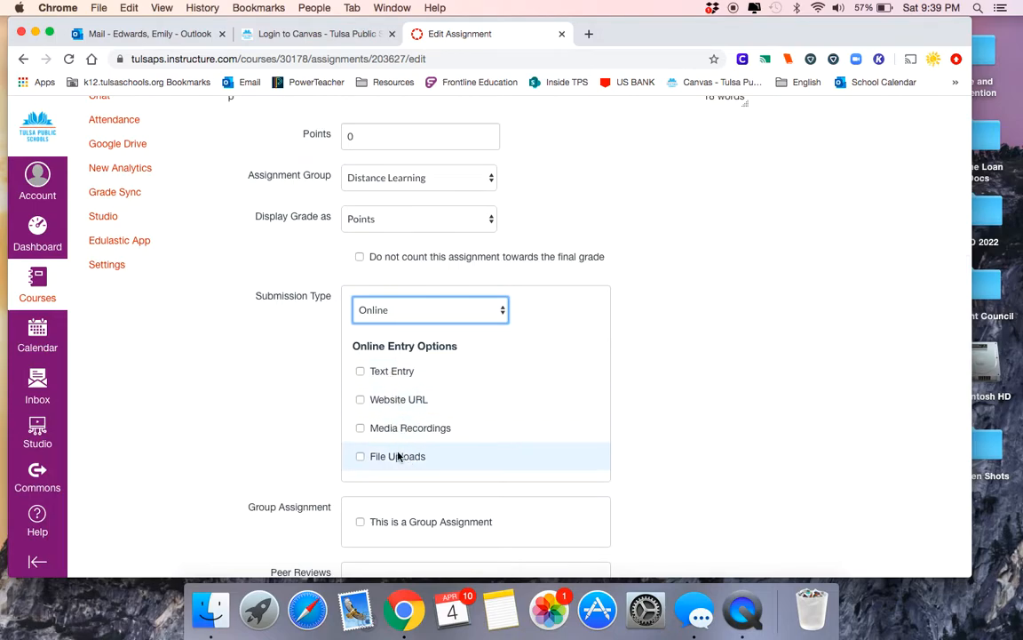
pyautogui.click(398, 380)
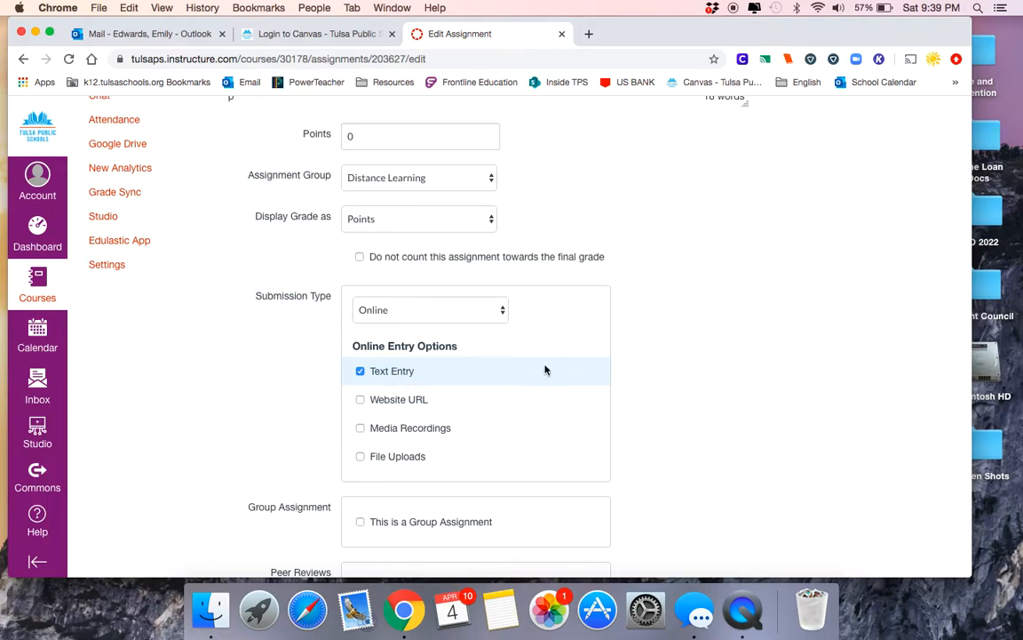
pyautogui.scroll(8, 546, 370)
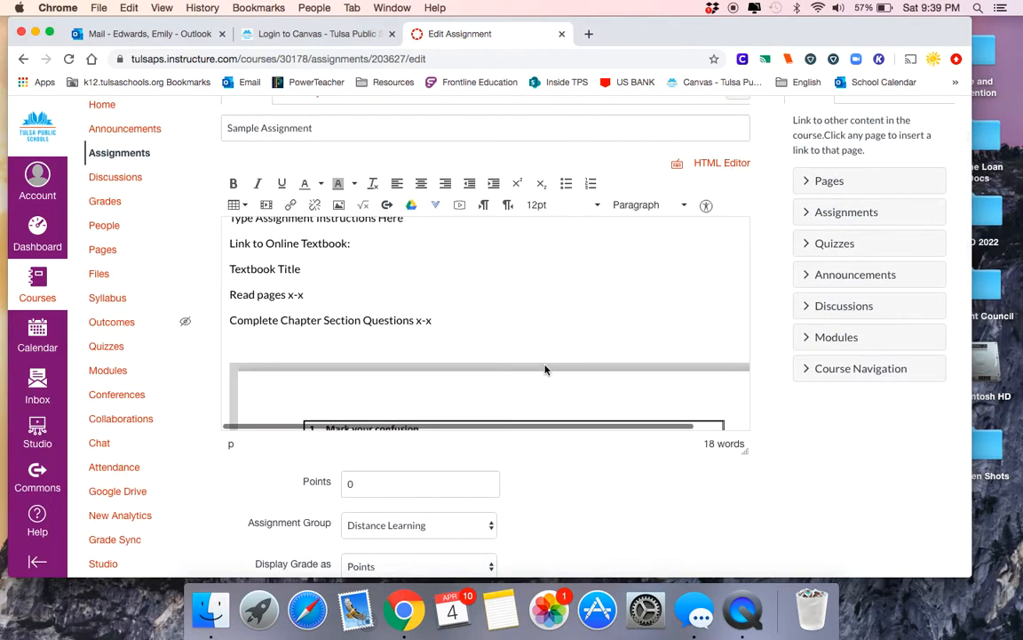
pyautogui.scroll(-9, 546, 370)
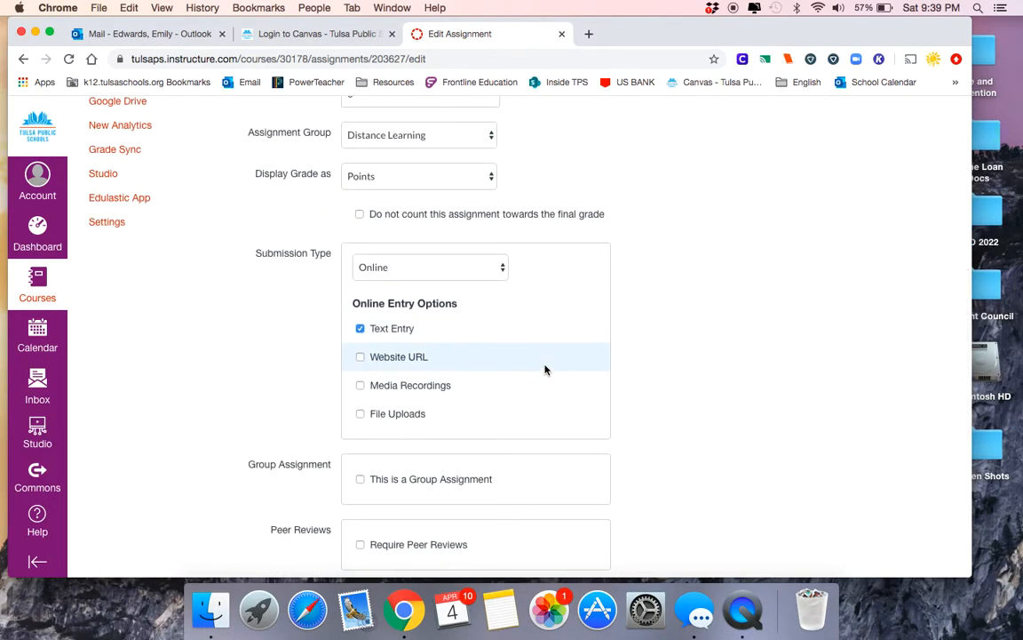
pyautogui.click(361, 358)
pyautogui.click(362, 358)
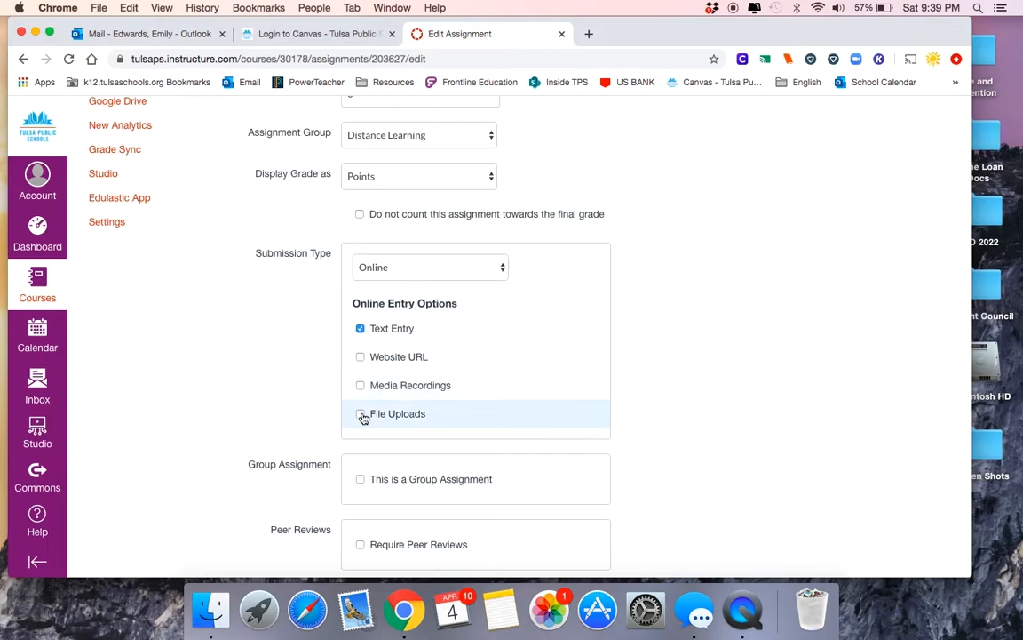
pyautogui.click(361, 414)
pyautogui.scroll(-2, 552, 421)
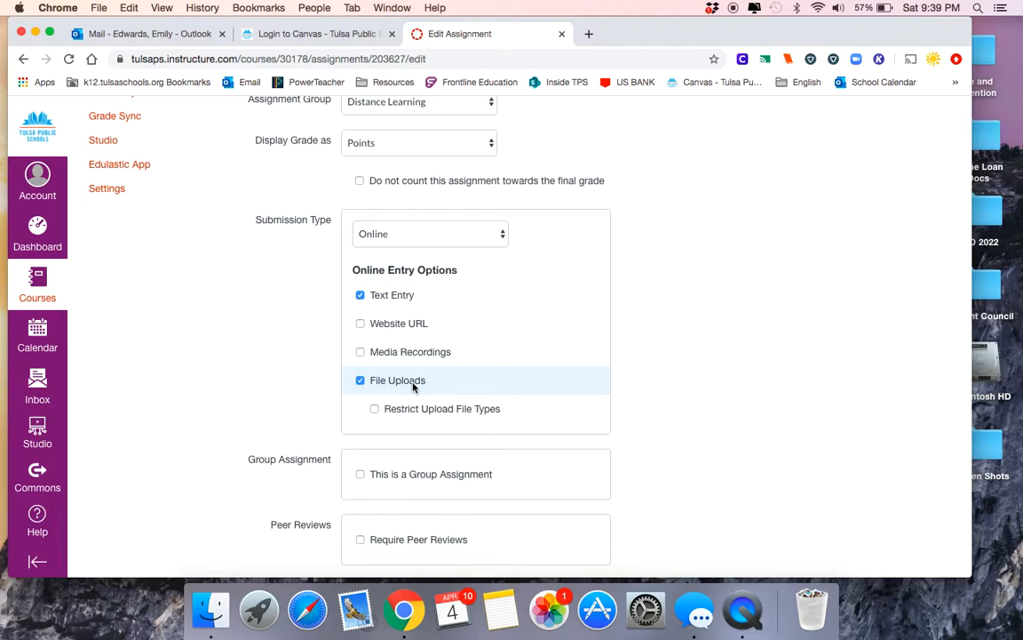
# Step: Change the submission type to External Tool and choose Google Docs Cloud Assignment as the tool to configure
pyautogui.click(475, 238)
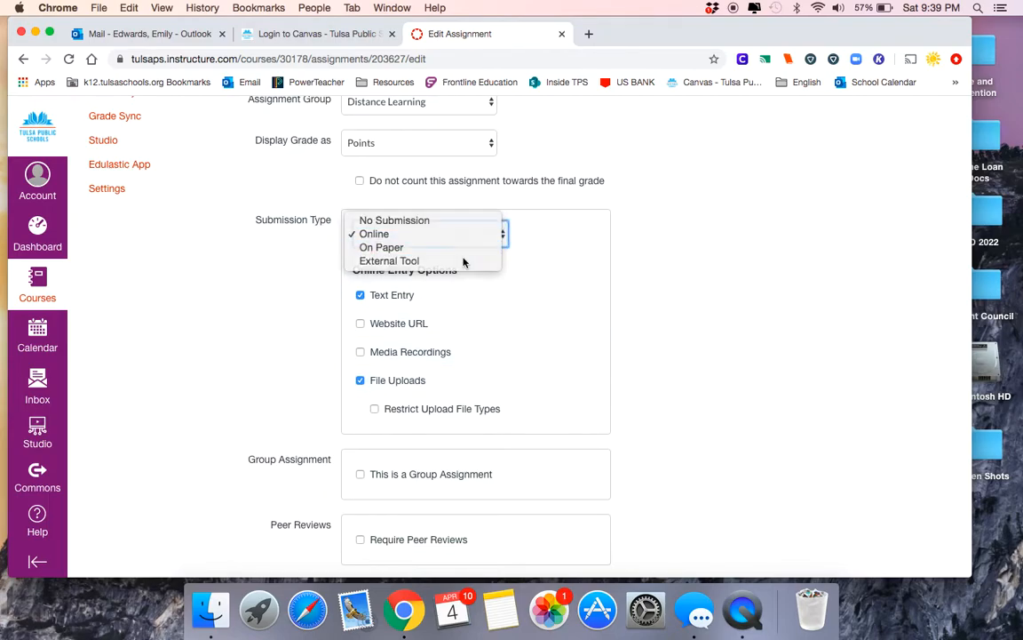
pyautogui.click(463, 261)
pyautogui.moveTo(600, 267); pyautogui.dragTo(601, 299)
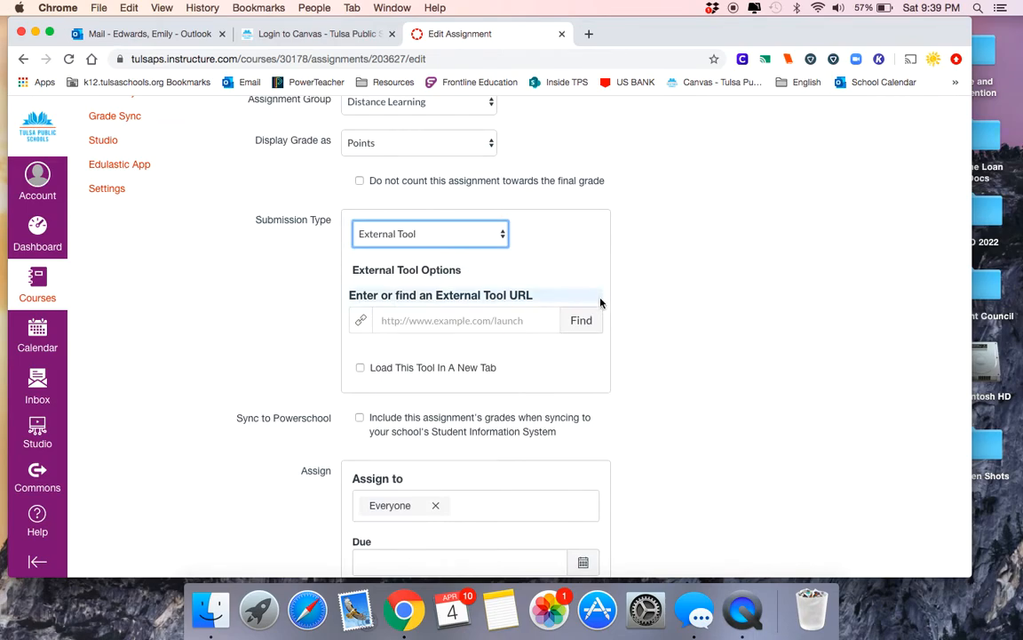
pyautogui.click(654, 325)
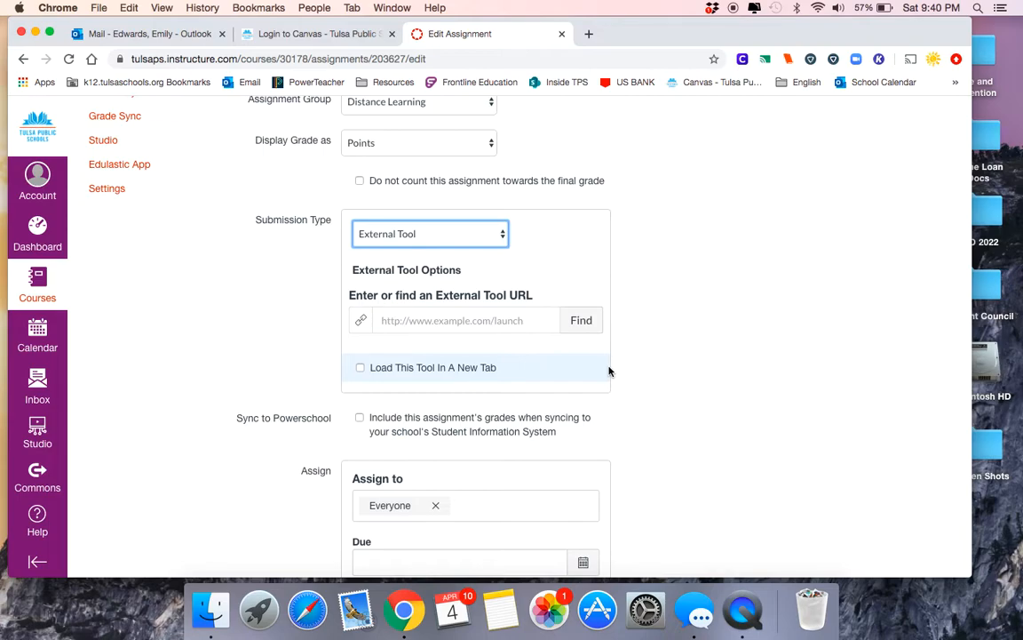
pyautogui.click(587, 320)
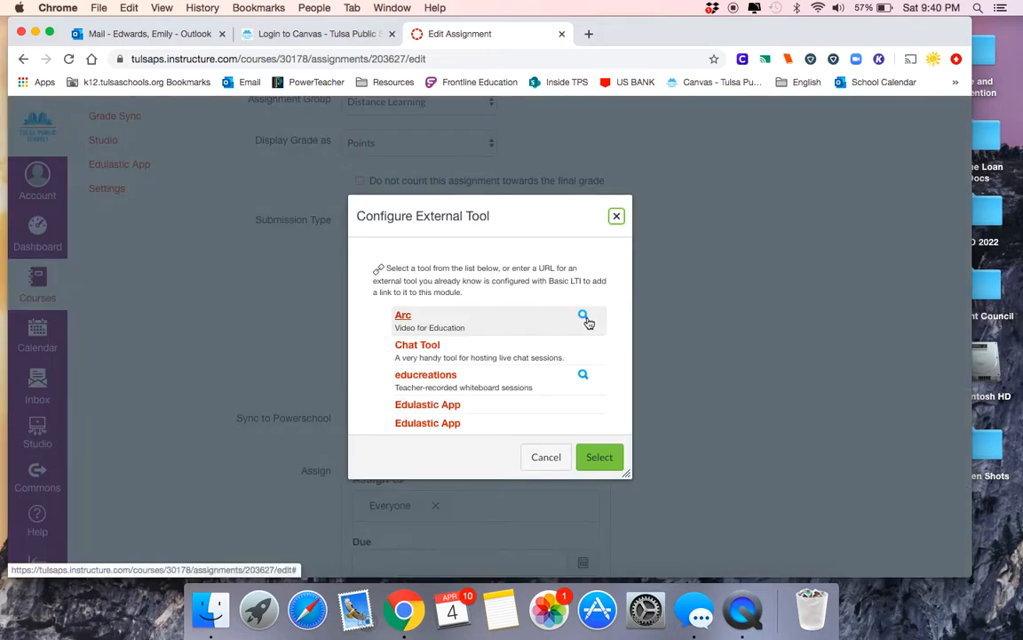
pyautogui.click(616, 216)
pyautogui.click(579, 328)
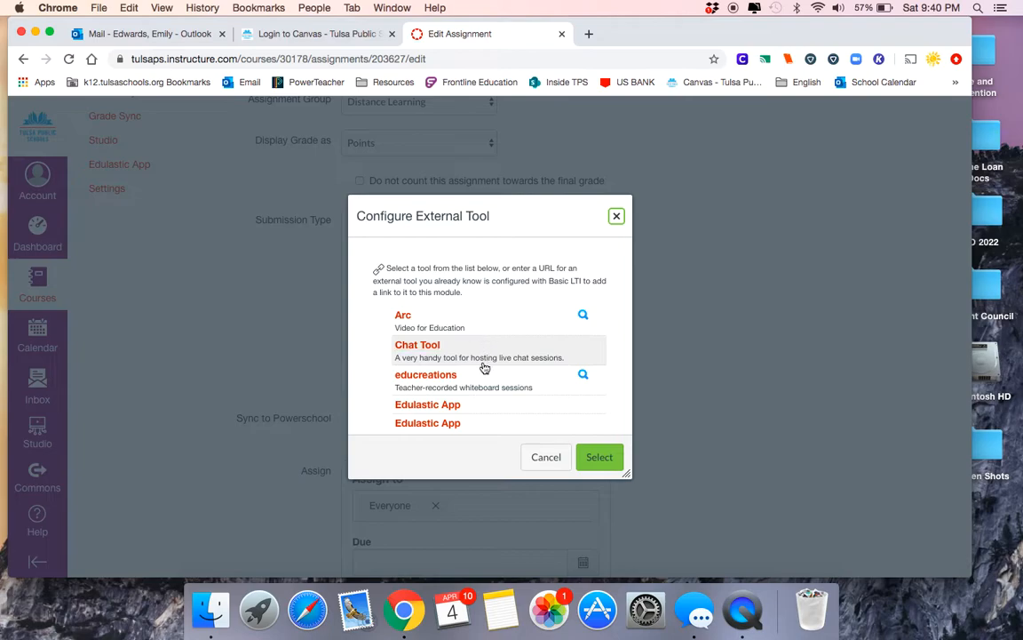
pyautogui.scroll(-3, 486, 390)
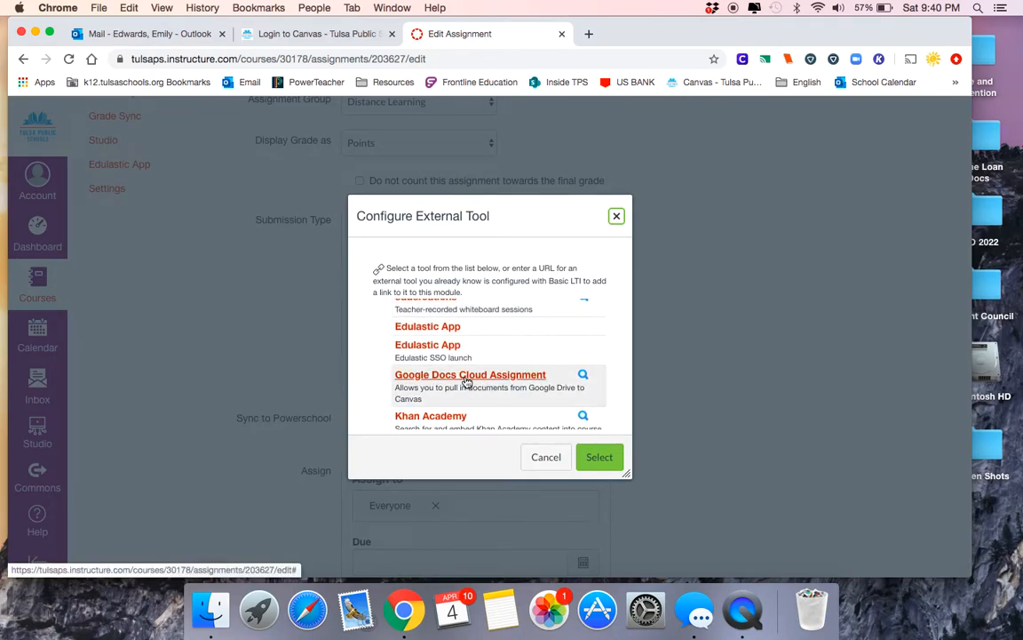
pyautogui.click(464, 381)
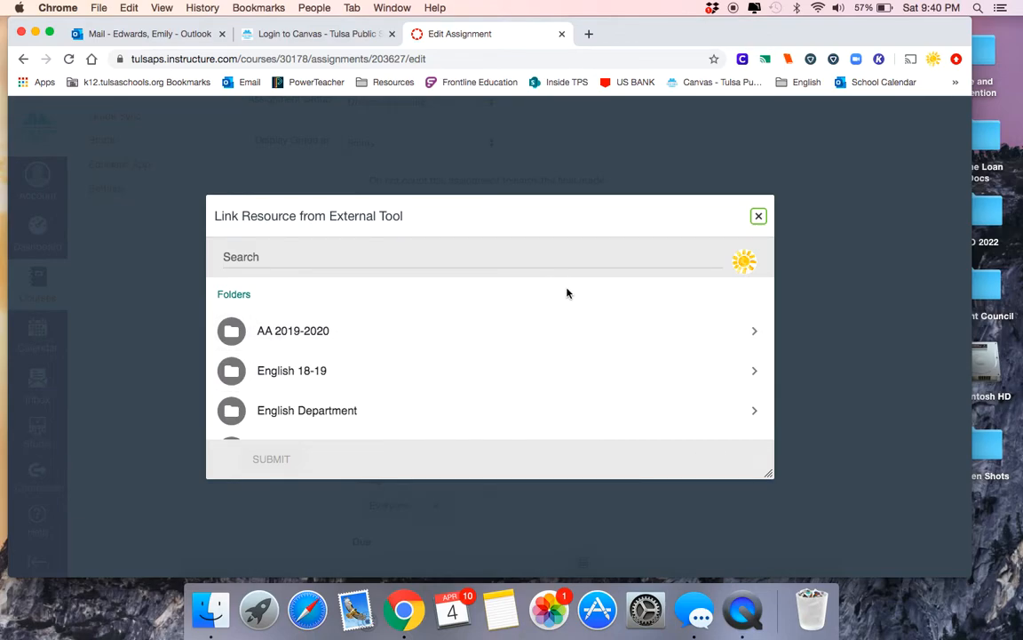
# Step: Link the History v Hollywood document from the In Cold Blood Collaborative folder, inside English III under AA 2019-2020
pyautogui.click(546, 258)
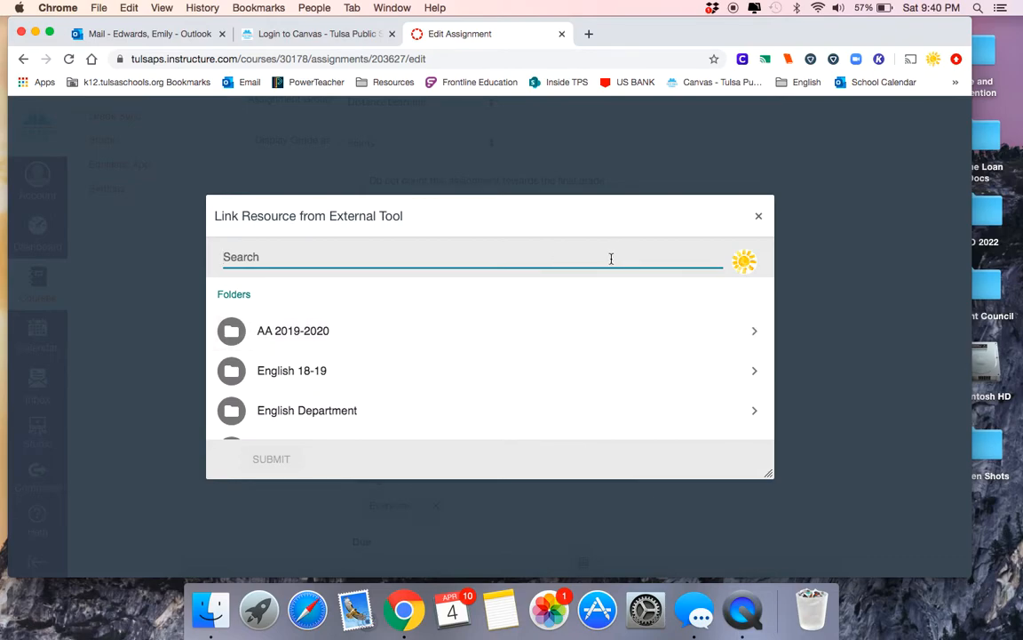
pyautogui.click(753, 334)
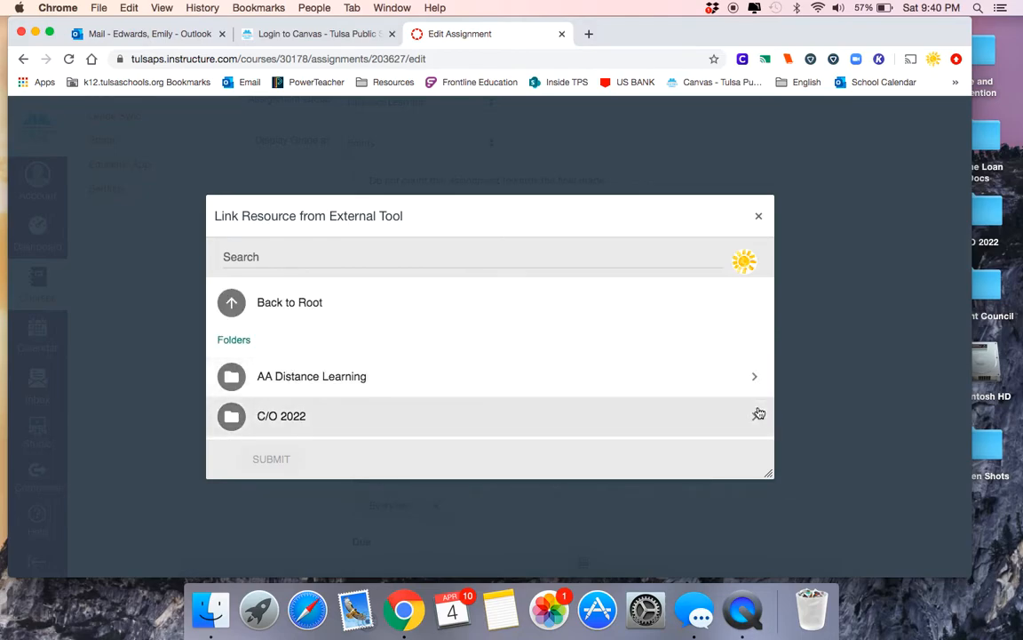
pyautogui.scroll(-4, 759, 412)
pyautogui.scroll(-2, 760, 412)
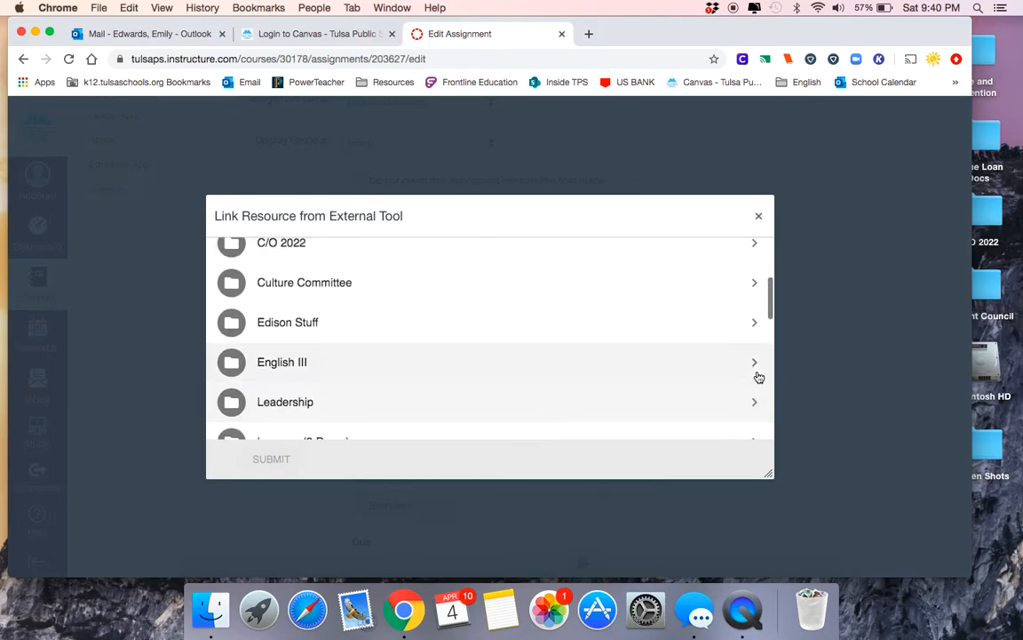
pyautogui.click(754, 365)
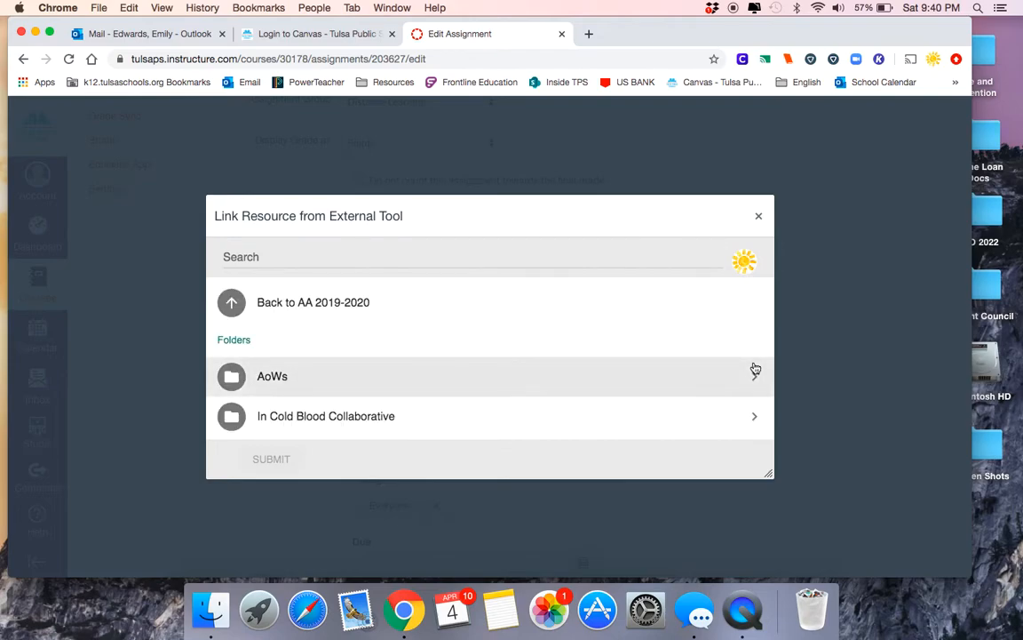
pyautogui.scroll(-3, 755, 367)
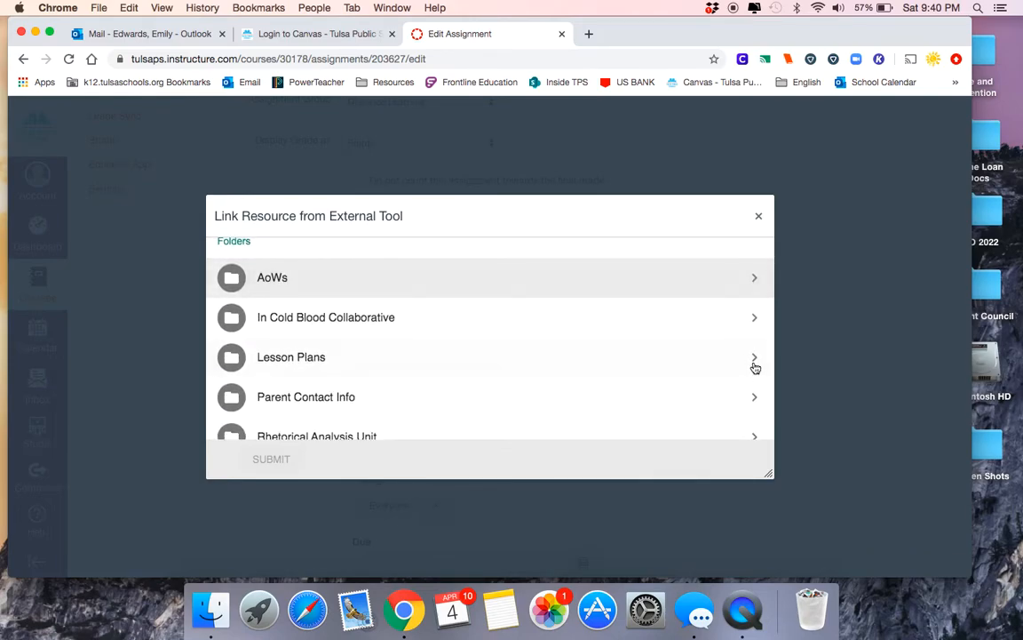
pyautogui.click(755, 319)
pyautogui.scroll(-2, 663, 337)
pyautogui.scroll(-6, 662, 337)
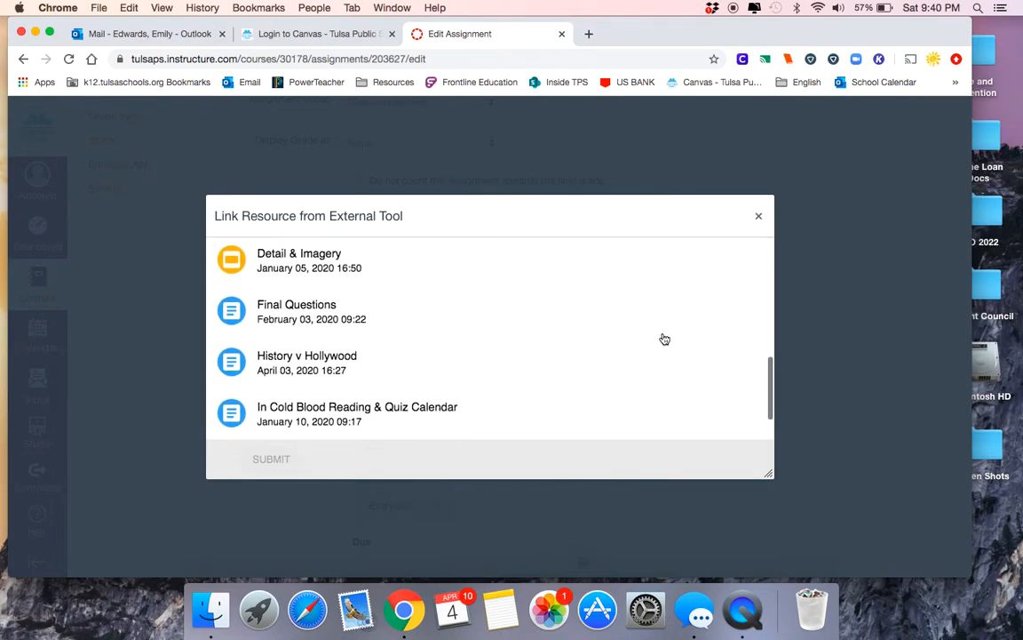
pyautogui.click(419, 365)
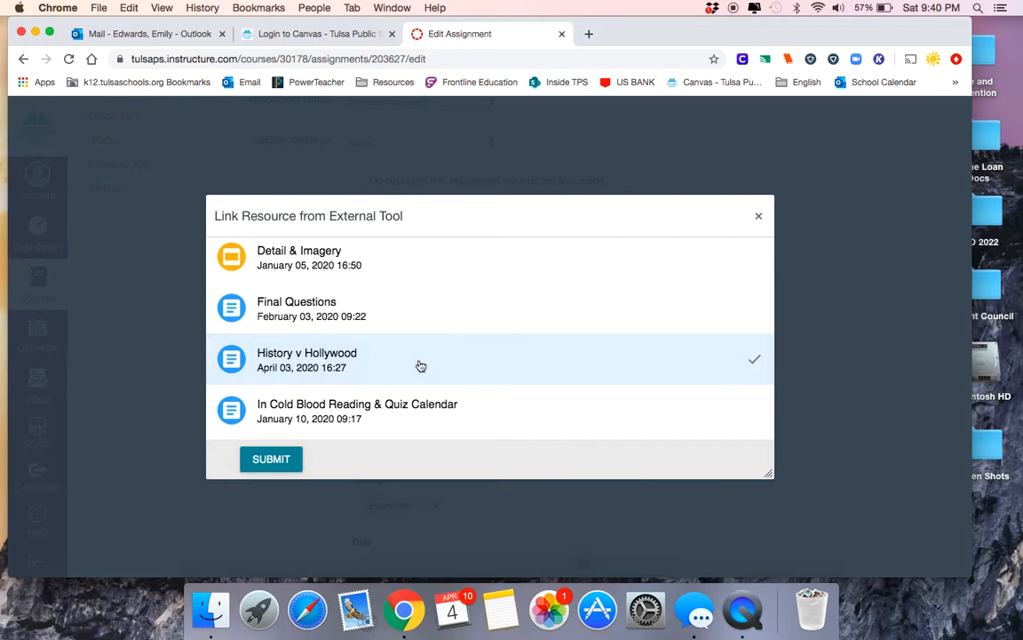
pyautogui.click(270, 469)
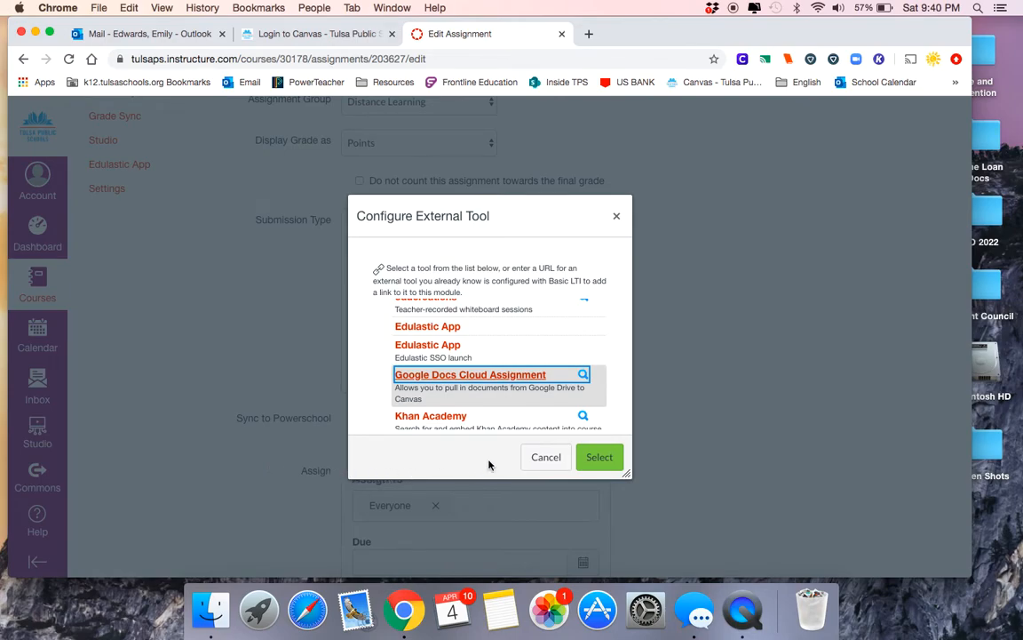
# Step: Confirm the Google Docs tool for the assignment and set it to load in a new tab
pyautogui.click(612, 458)
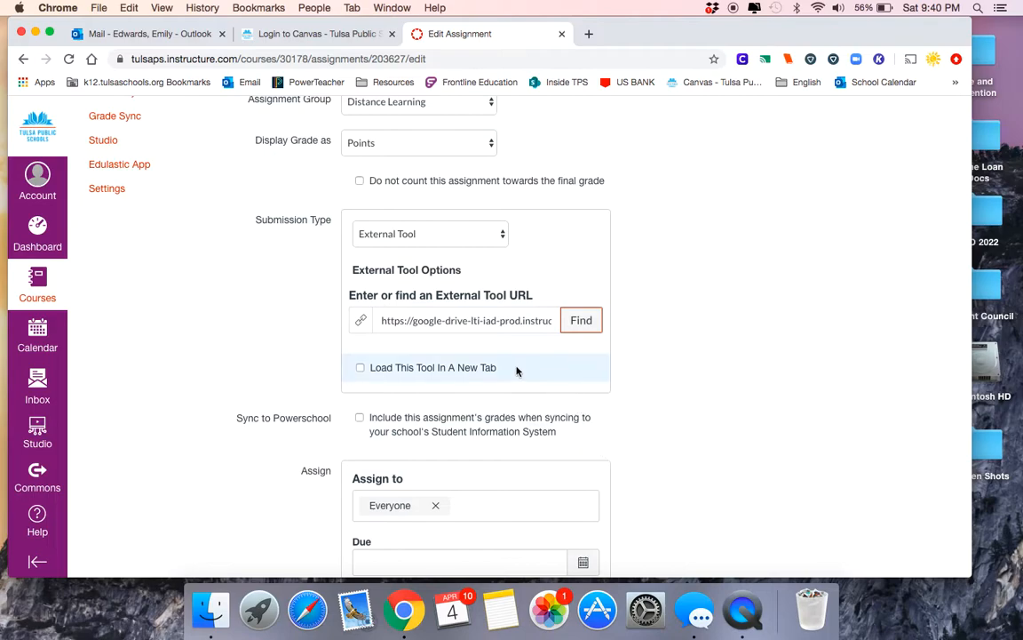
pyautogui.click(361, 368)
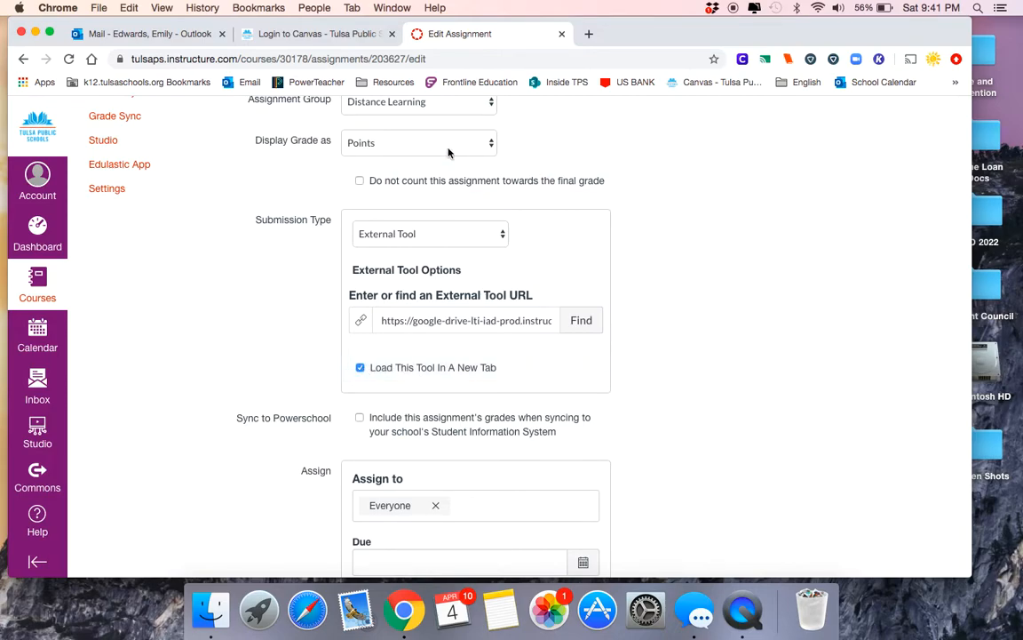
pyautogui.scroll(-2, 662, 407)
pyautogui.scroll(2, 662, 409)
pyautogui.scroll(-2, 662, 408)
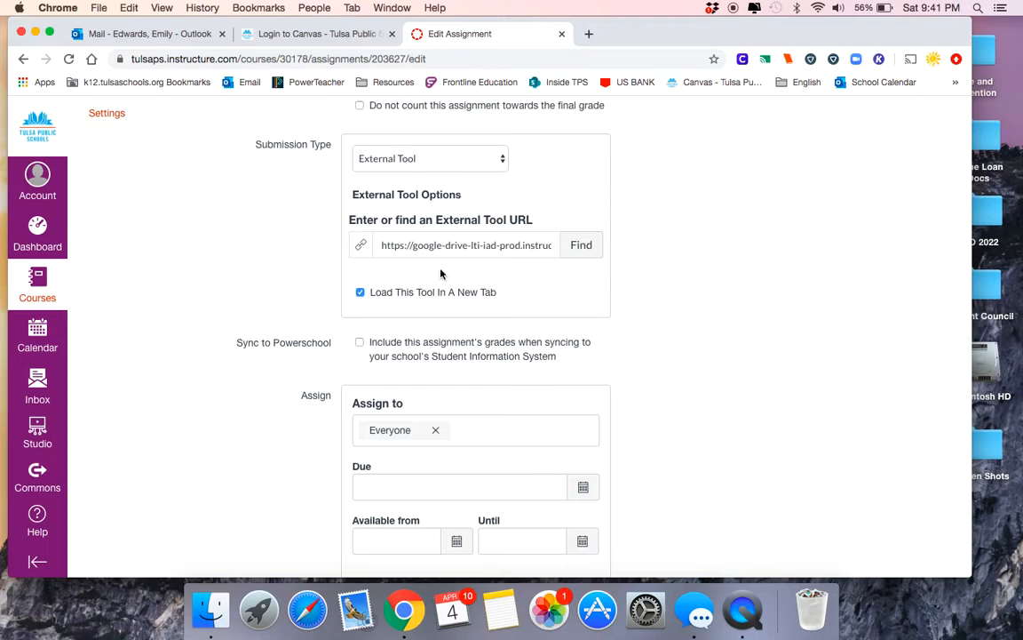
# Step: Assign the assignment to the English III course sections 3(A) and 4(A) instead of Everyone
pyautogui.scroll(-2, 601, 311)
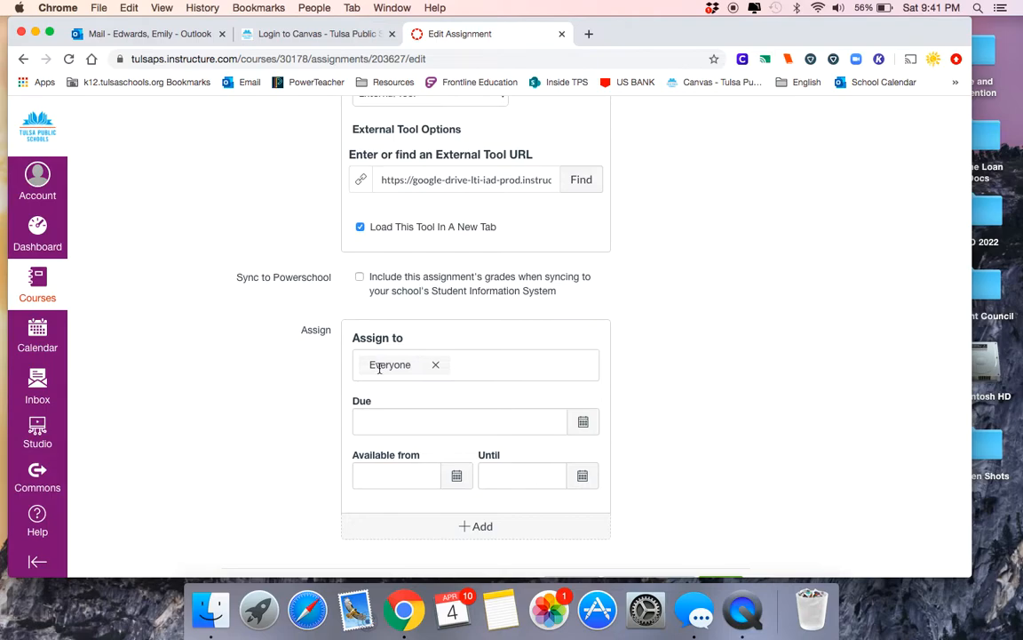
pyautogui.click(436, 365)
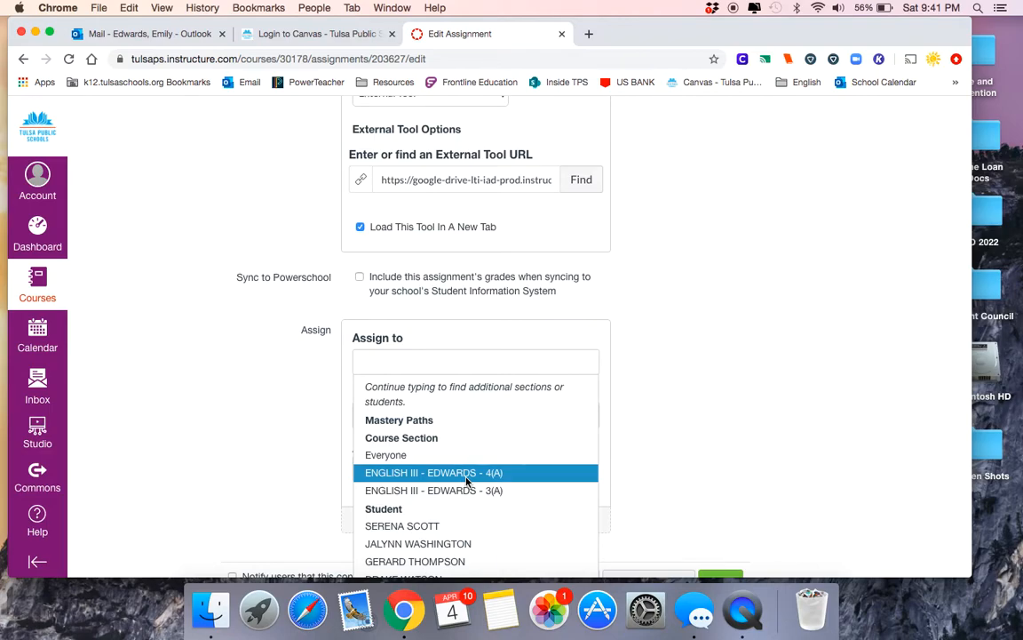
pyautogui.click(467, 490)
pyautogui.click(451, 386)
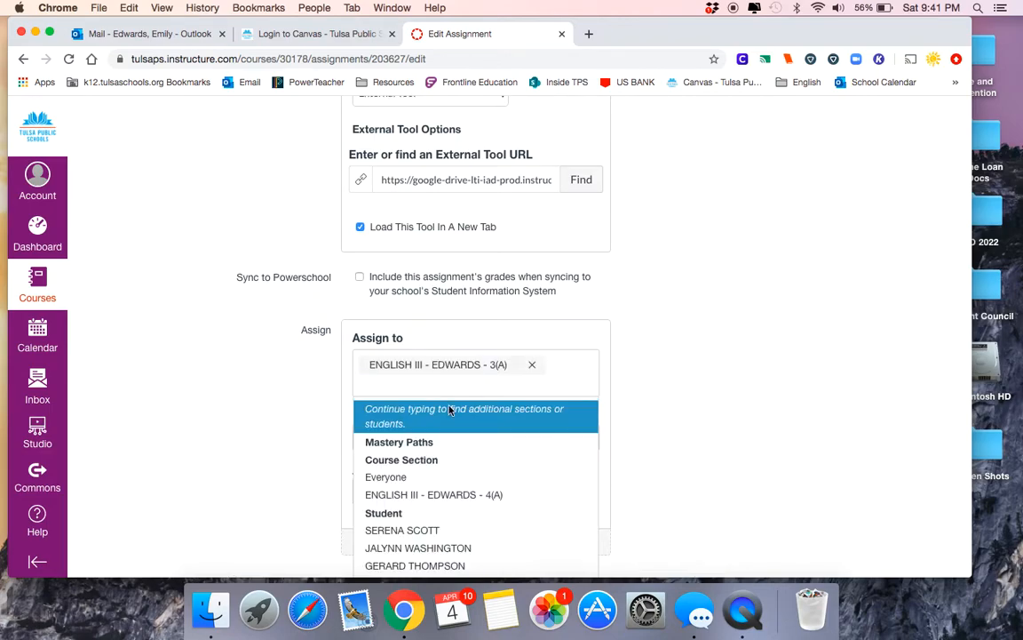
pyautogui.click(463, 493)
pyautogui.scroll(-1, 634, 432)
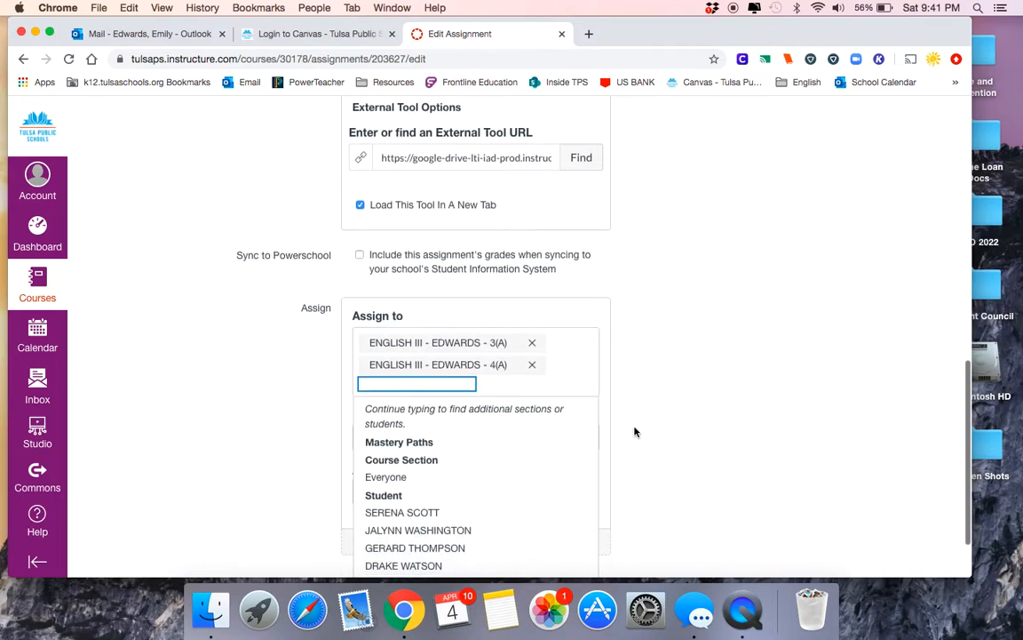
pyautogui.click(629, 419)
# Step: Set the assignment's due date to April 12, 2020 and save the assignment without publishing it
pyautogui.scroll(-2, 628, 423)
pyautogui.click(583, 403)
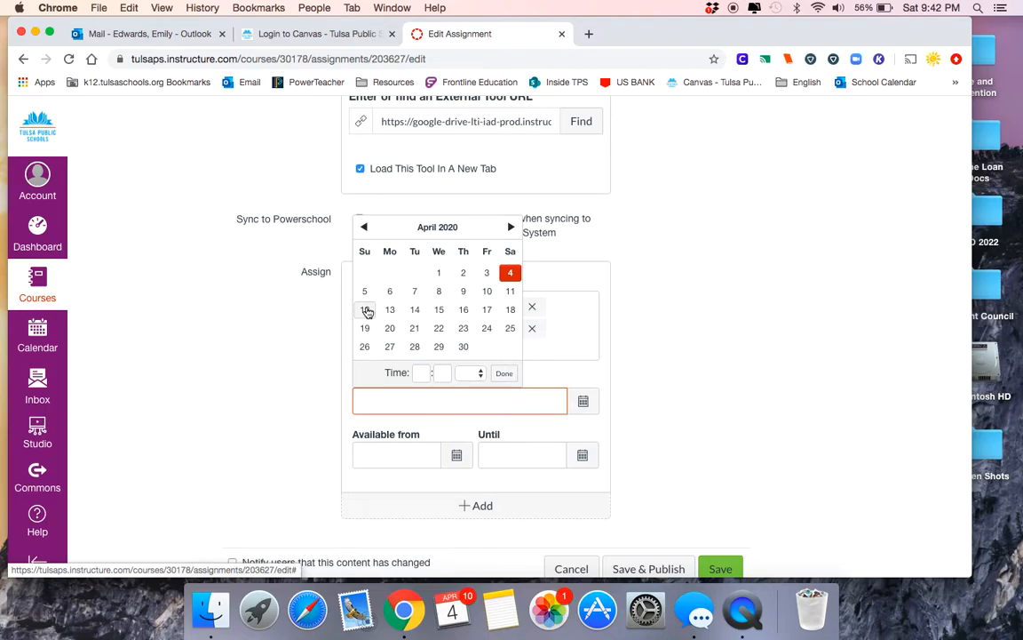
pyautogui.click(366, 311)
pyautogui.click(720, 396)
pyautogui.scroll(-1, 724, 397)
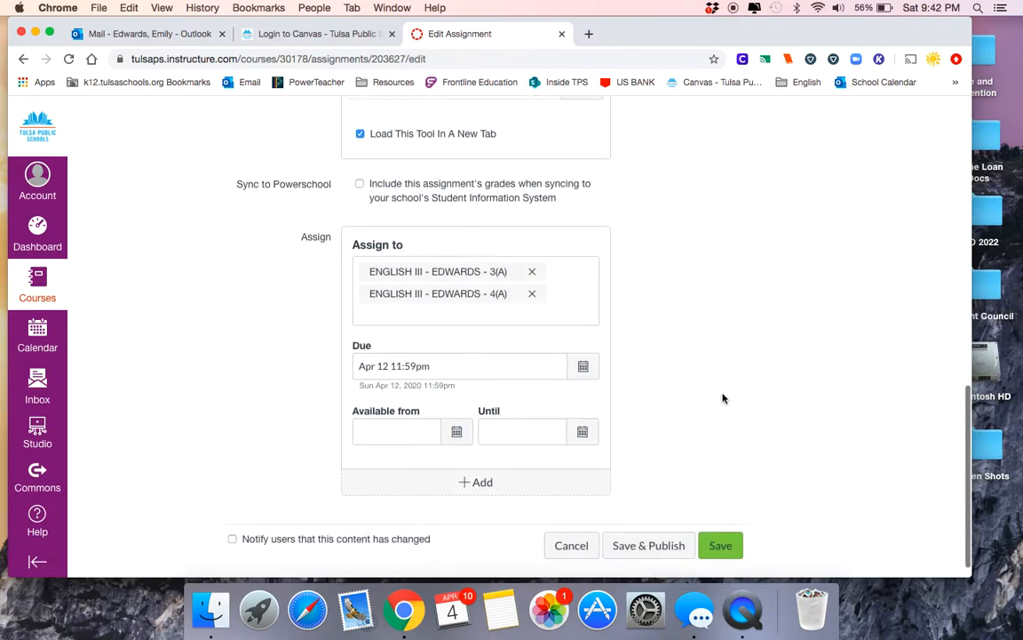
pyautogui.scroll(-1, 724, 398)
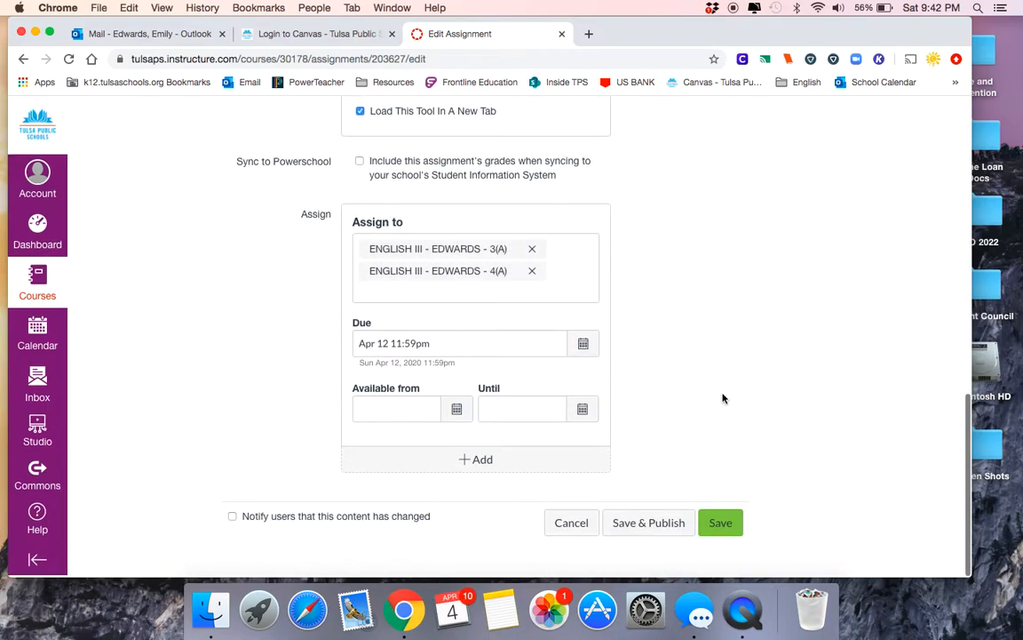
pyautogui.click(728, 528)
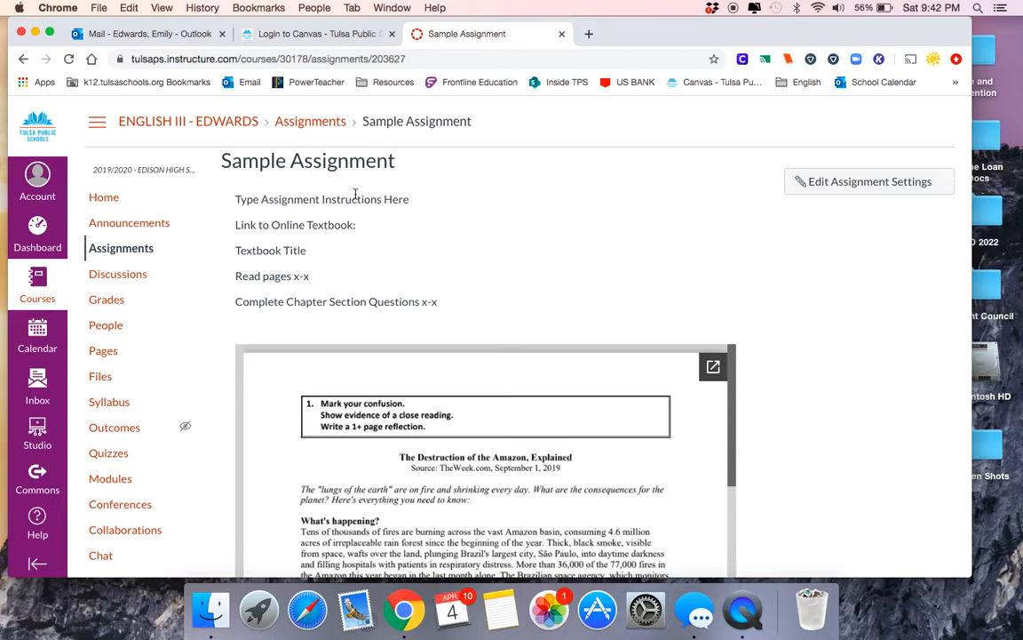
# Step: Look through the saved Sample Assignment's embedded Amazon article down to the response questions
pyautogui.scroll(-3, 732, 248)
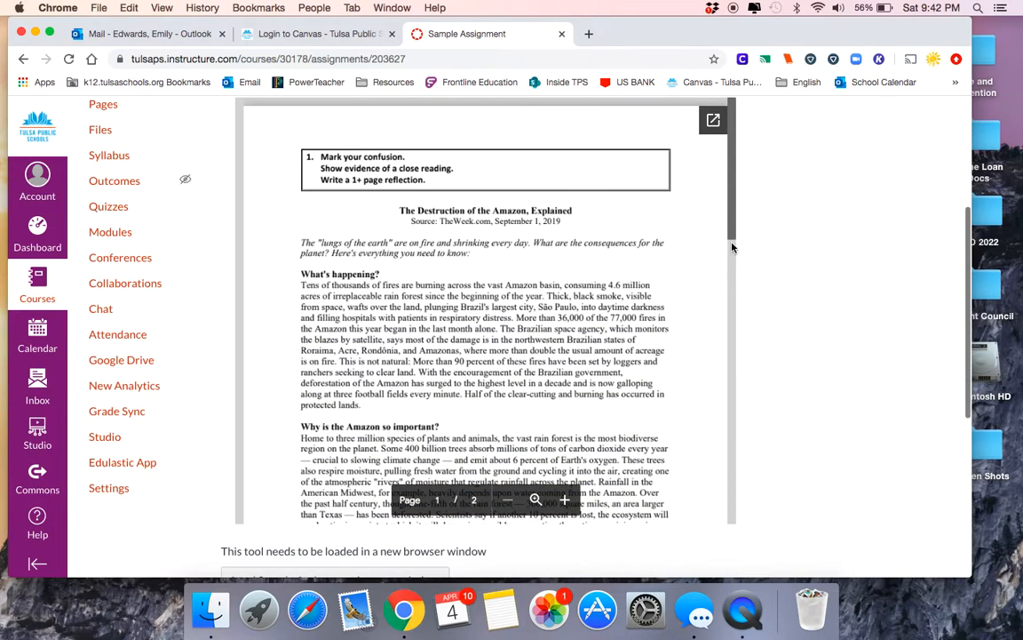
pyautogui.scroll(-5, 600, 290)
pyautogui.scroll(-8, 600, 290)
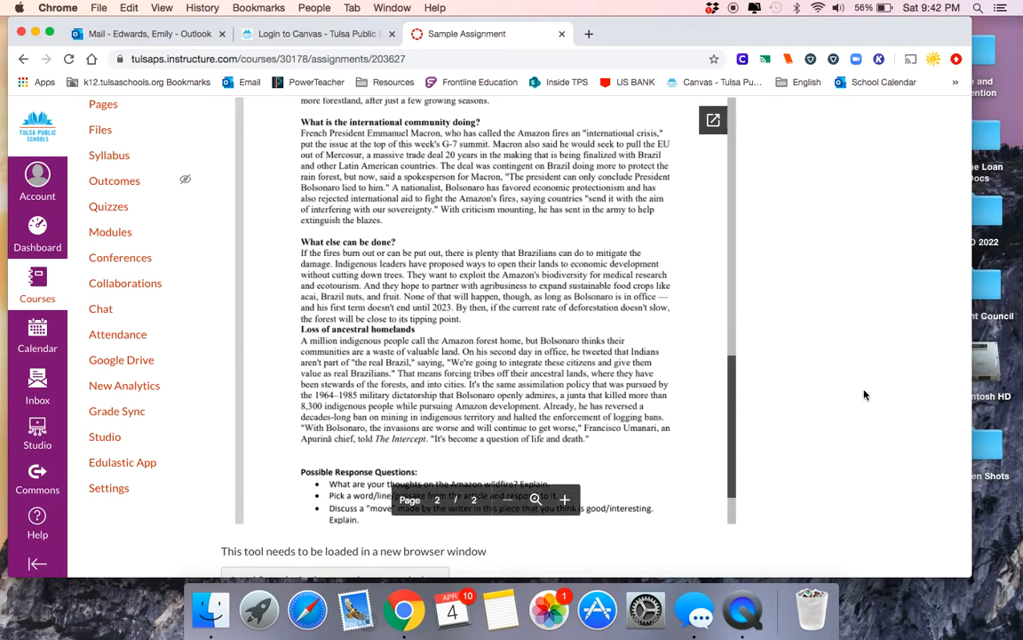
# Step: Load the Sample Assignment tool in a new window, view its History v Hollywood document and close it again
pyautogui.scroll(-3, 795, 430)
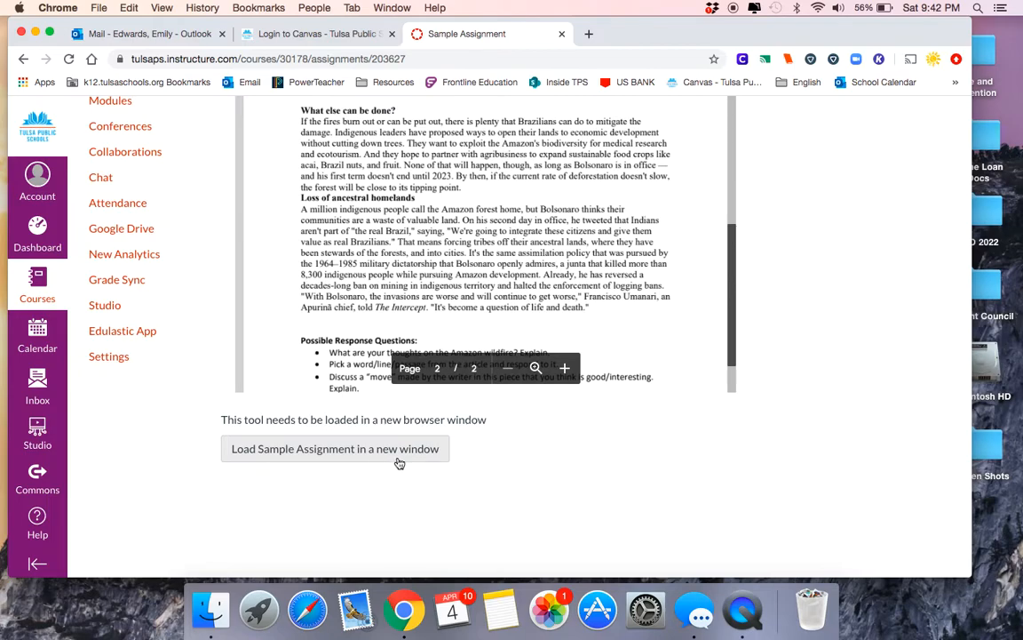
pyautogui.scroll(10, 808, 351)
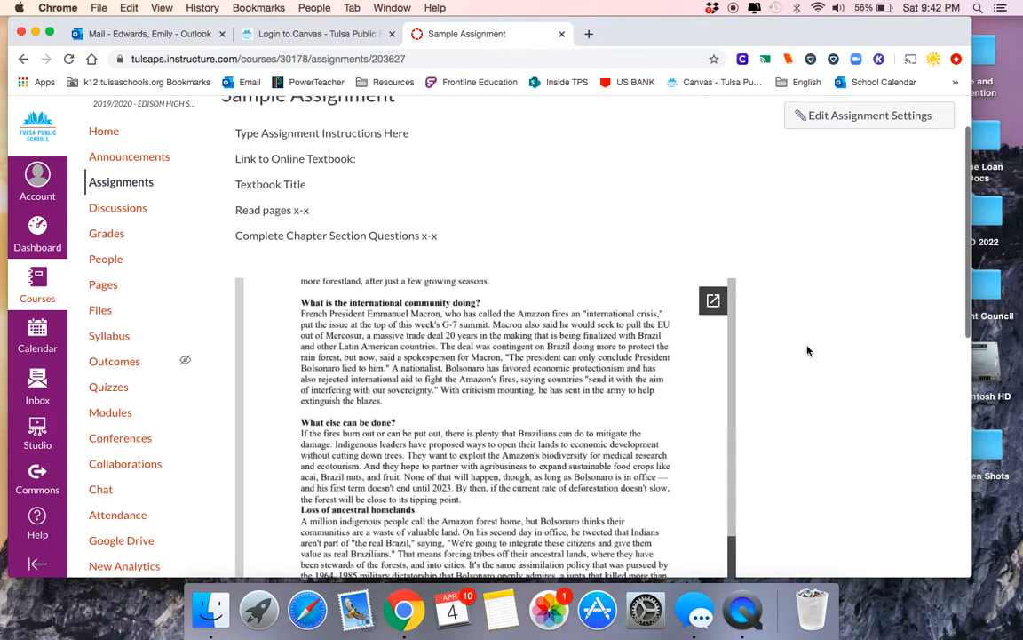
pyautogui.scroll(2, 807, 351)
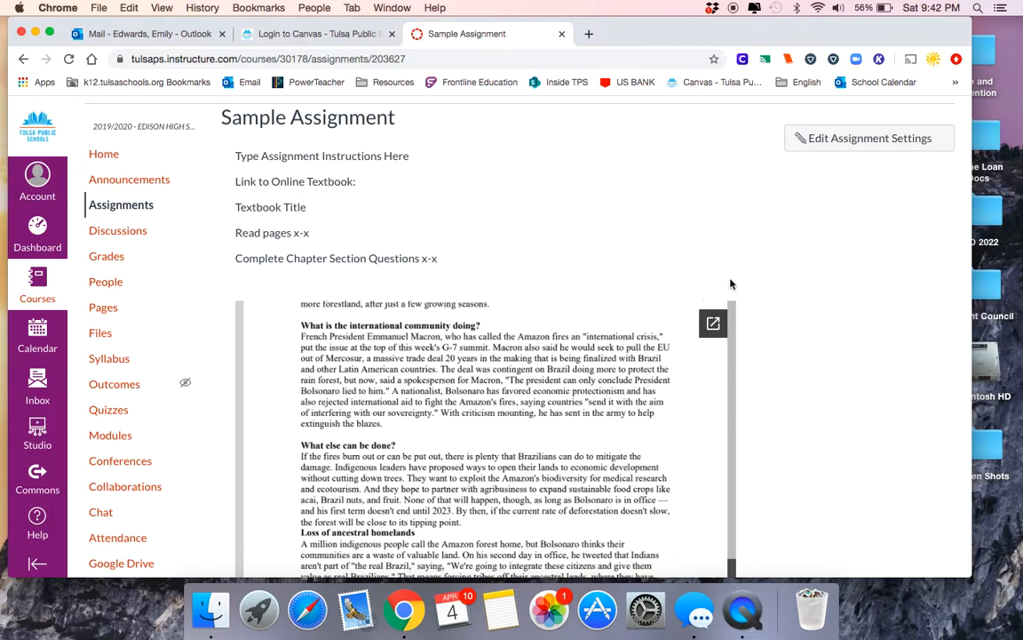
pyautogui.scroll(-8, 765, 365)
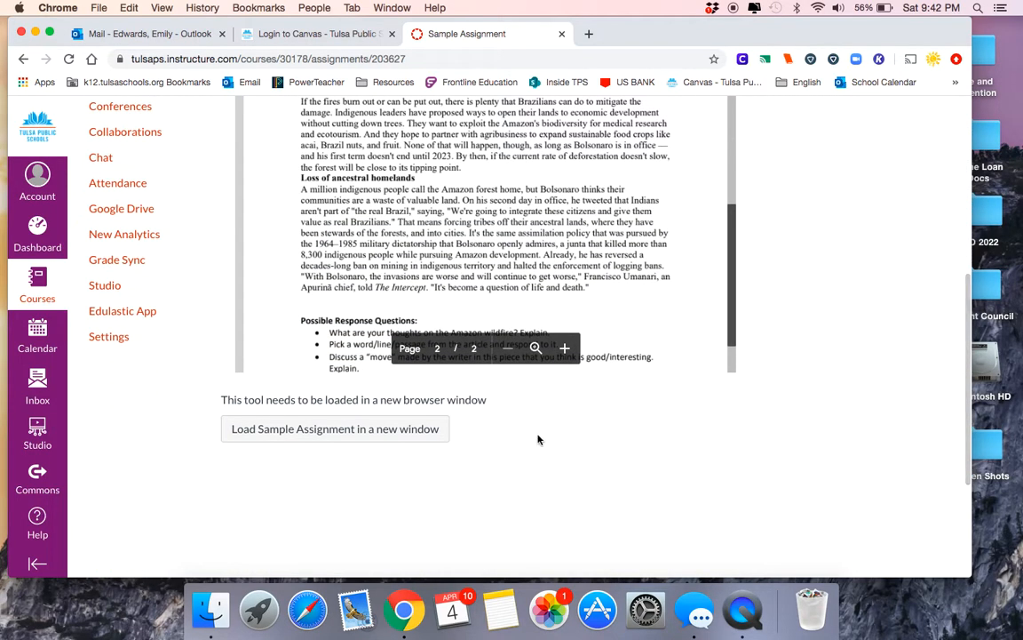
pyautogui.click(373, 434)
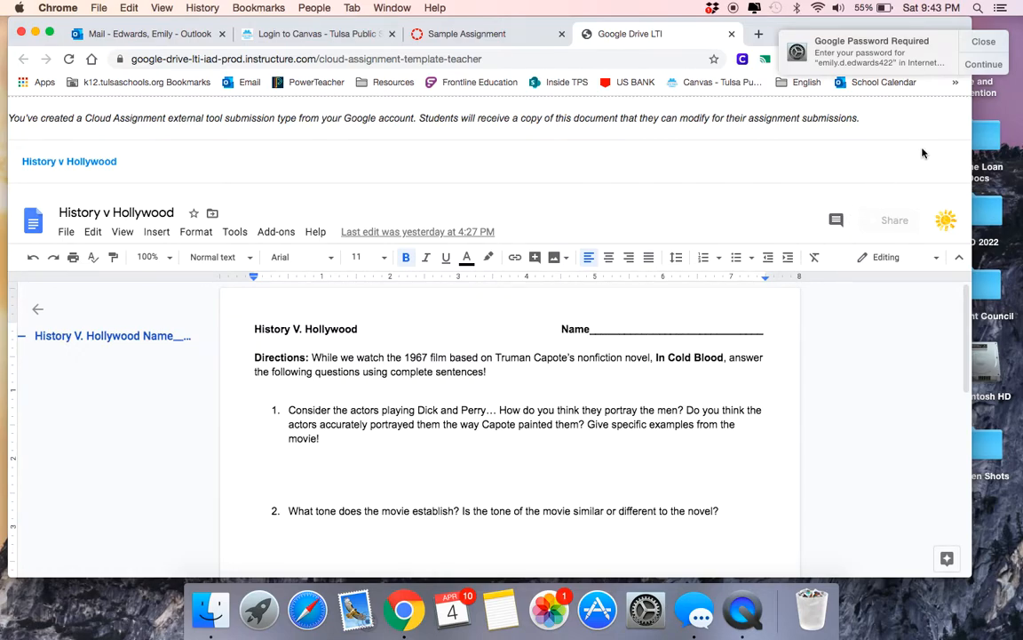
pyautogui.click(988, 41)
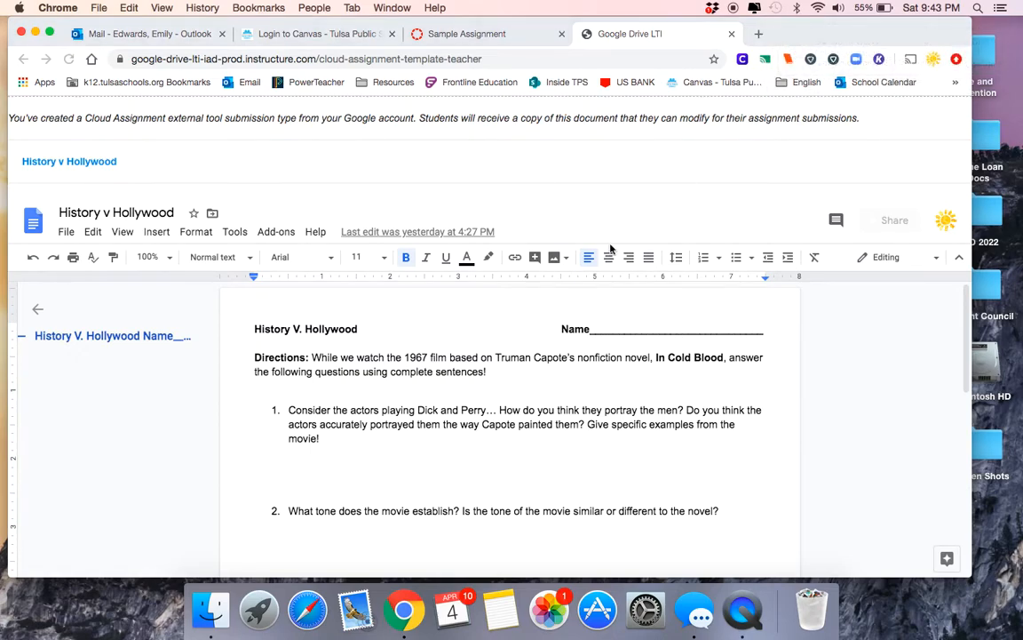
pyautogui.click(731, 35)
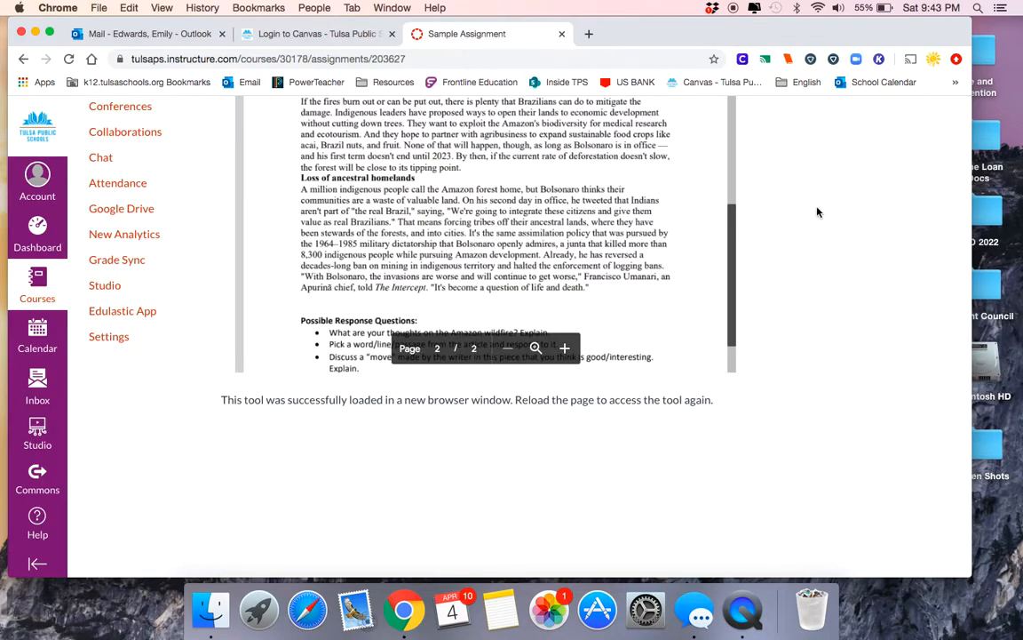
pyautogui.scroll(-3, 845, 354)
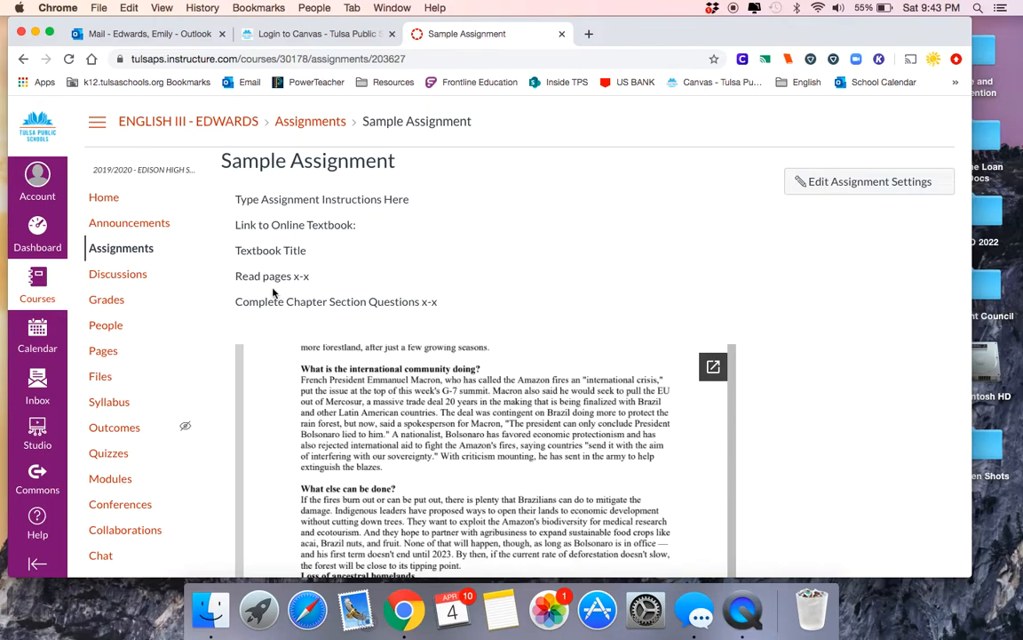
# Step: From the course home page, start adding a new discussion topic to the Distance Learning Week 1 (April 6 - 10) module
pyautogui.click(119, 199)
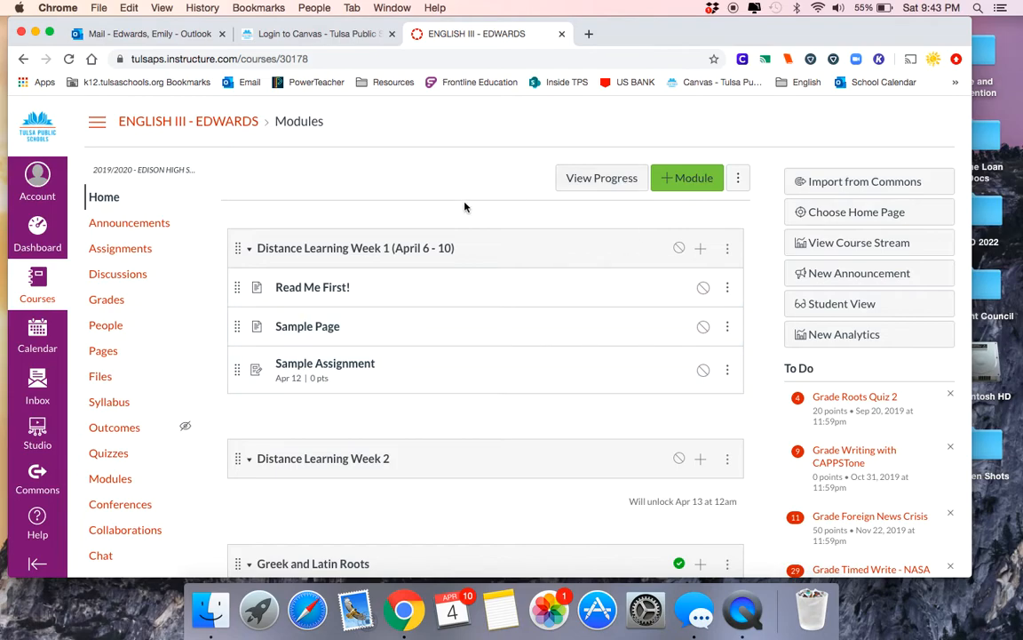
pyautogui.click(702, 251)
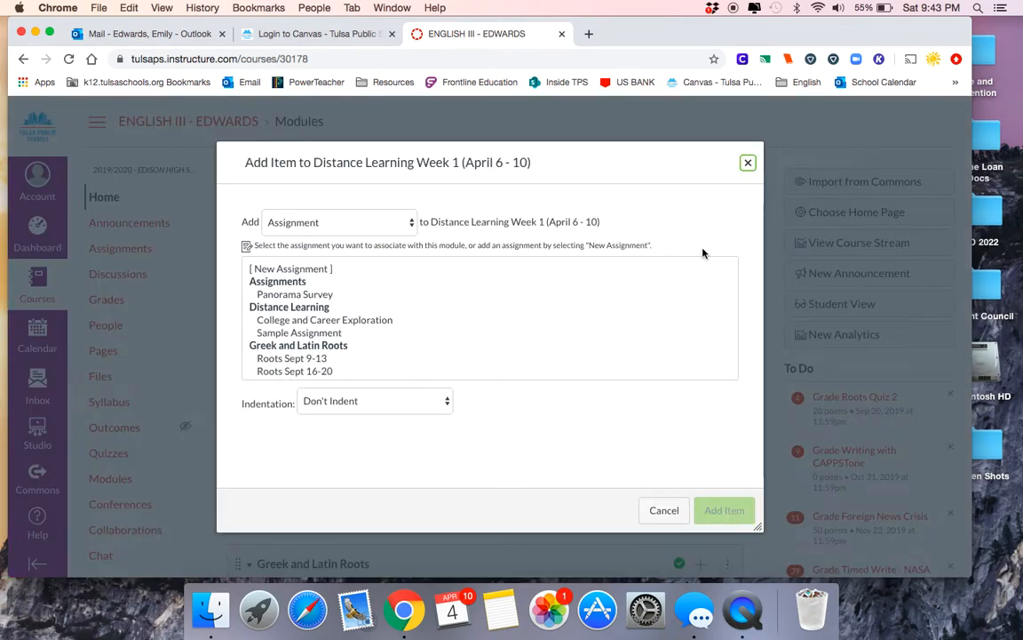
pyautogui.click(381, 223)
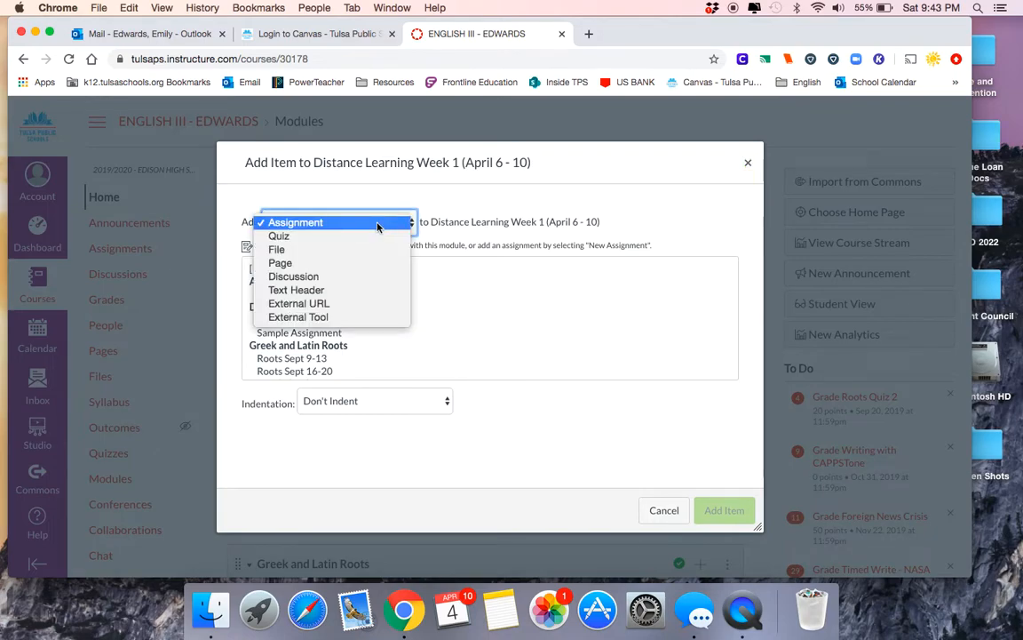
pyautogui.click(374, 277)
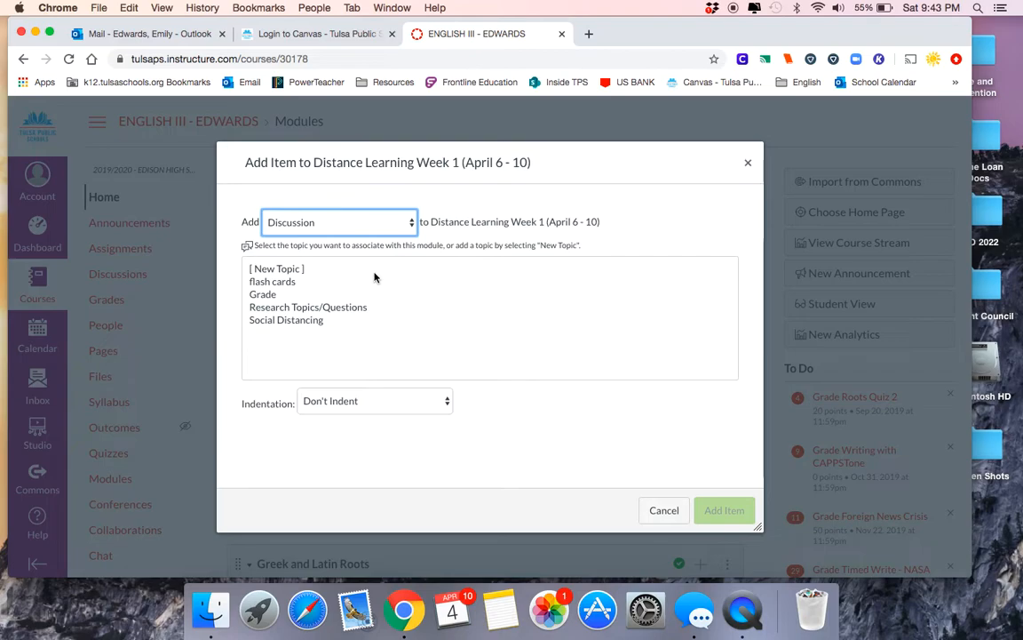
pyautogui.click(291, 270)
pyautogui.click(355, 405)
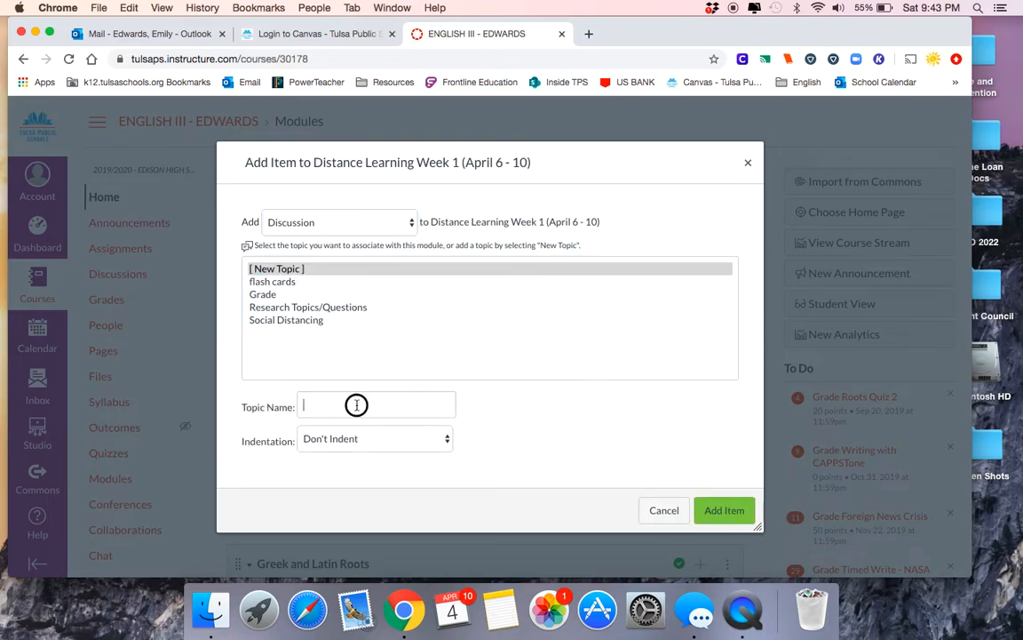
pyautogui.write('So')
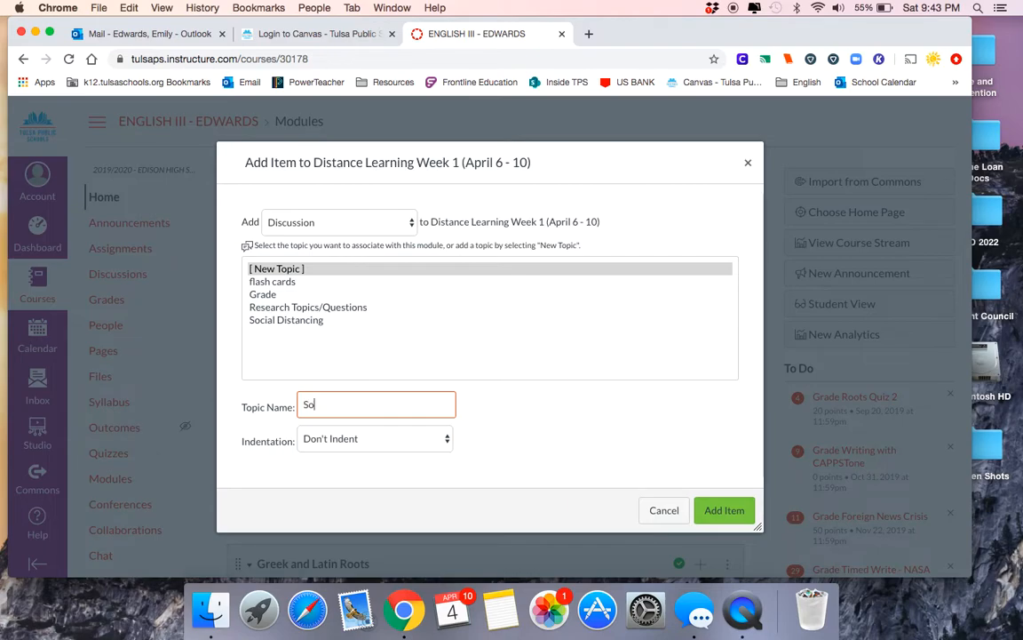
pyautogui.press('BackSpace')
pyautogui.press('BackSpace')
pyautogui.write('Distanc')
pyautogui.press('BackSpace')
pyautogui.press('BackSpace')
pyautogui.press('BackSpace')
pyautogui.press('BackSpace')
pyautogui.press('BackSpace')
pyautogui.press('BackSpace')
pyautogui.press('BackSpace')
# Step: Name the new topic "Sample Discussion" and add it to the module
pyautogui.write('Sample Discussion')
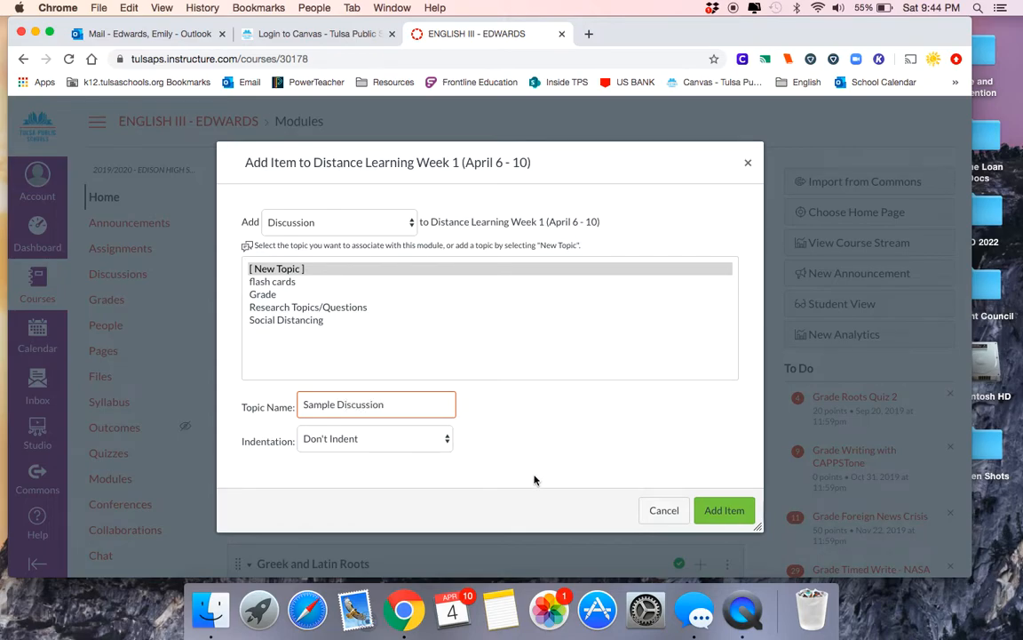
pyautogui.click(726, 516)
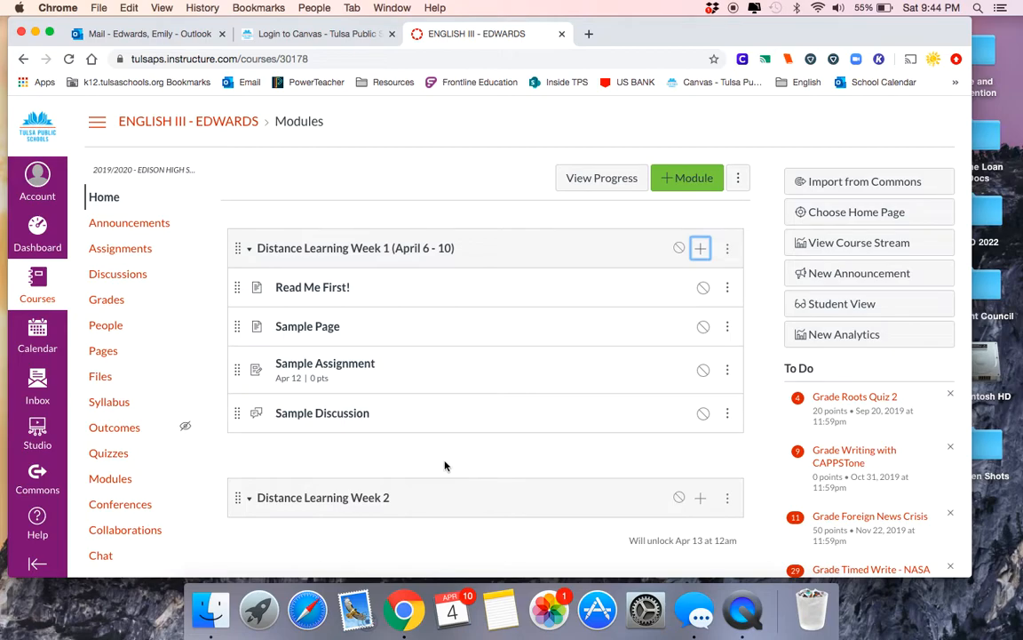
# Step: Open the Sample Discussion for editing and enter "Type Instructions Here" as the first line of its description
pyautogui.click(352, 416)
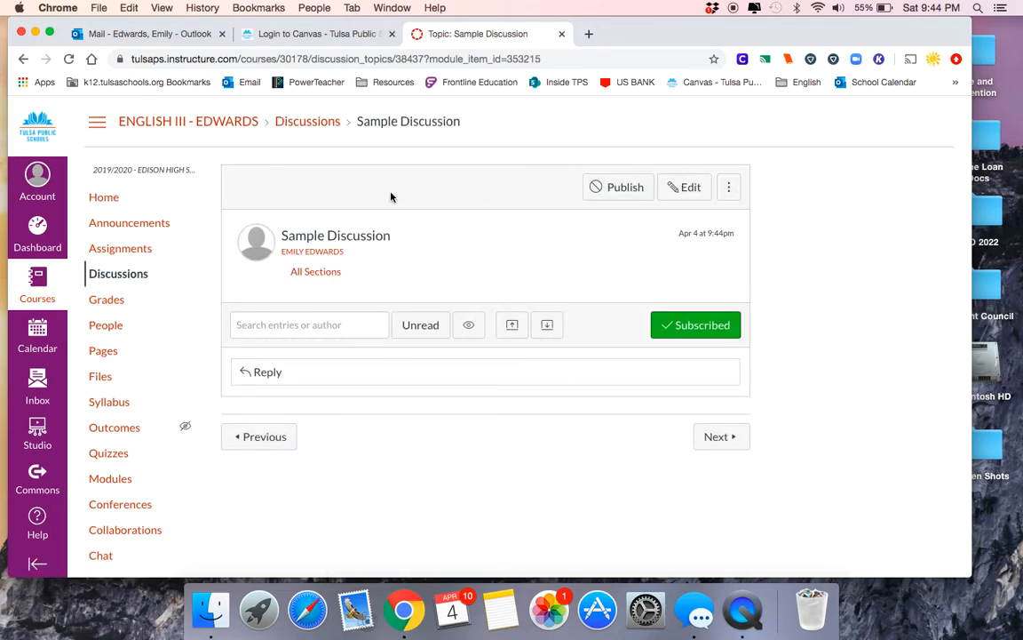
pyautogui.click(687, 189)
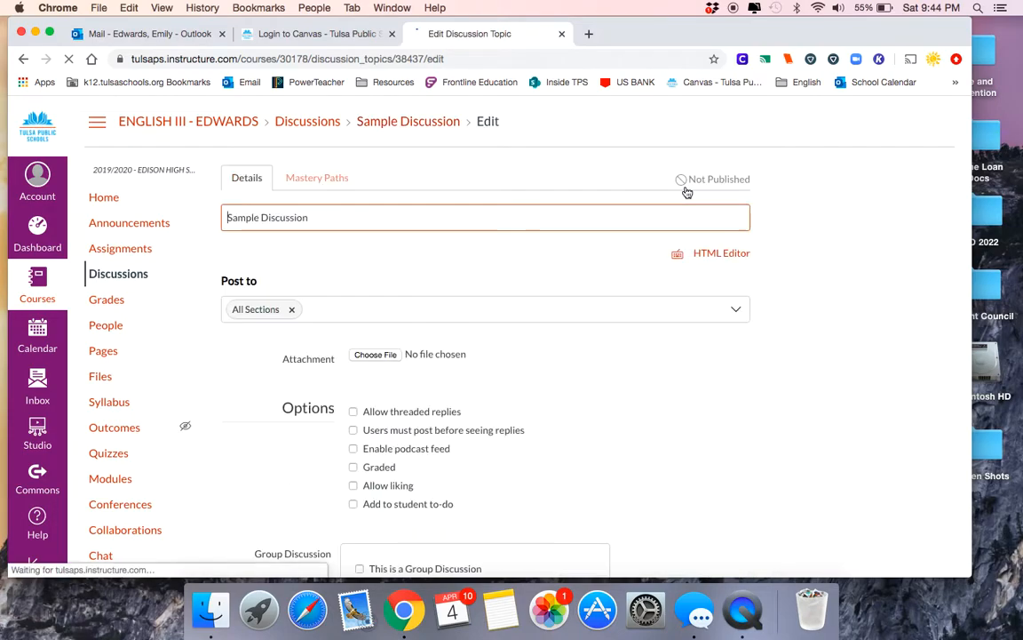
pyautogui.scroll(-1, 534, 389)
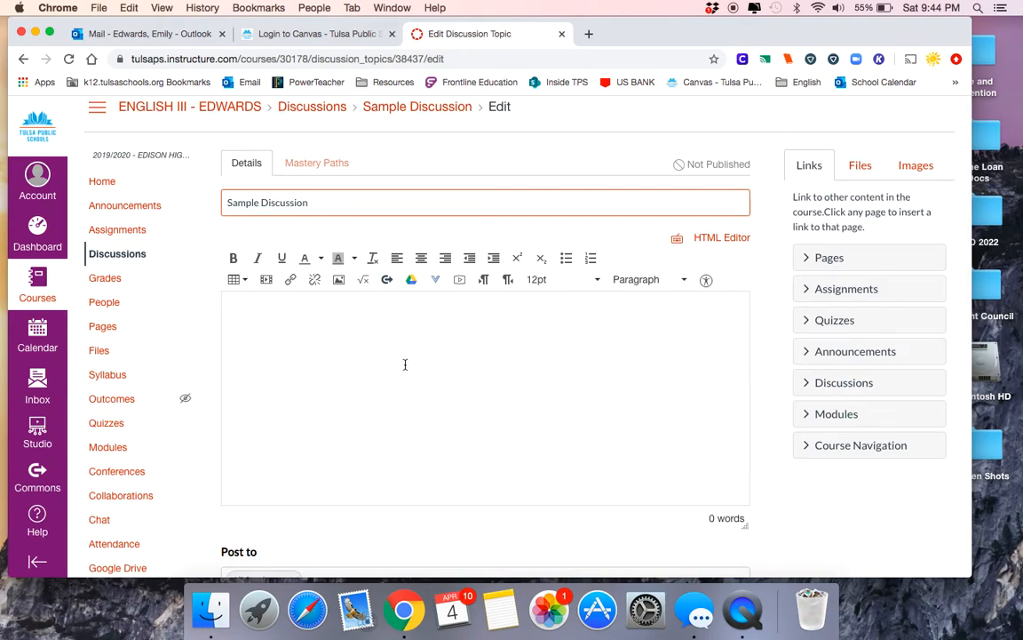
pyautogui.click(359, 361)
pyautogui.write('T')
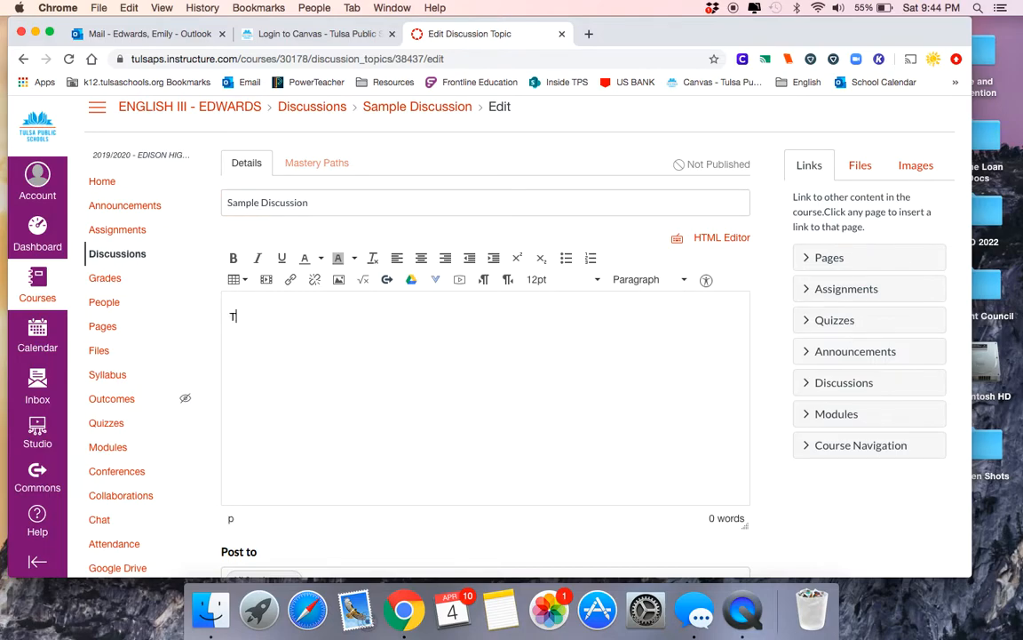
pyautogui.write('ype Instructions h')
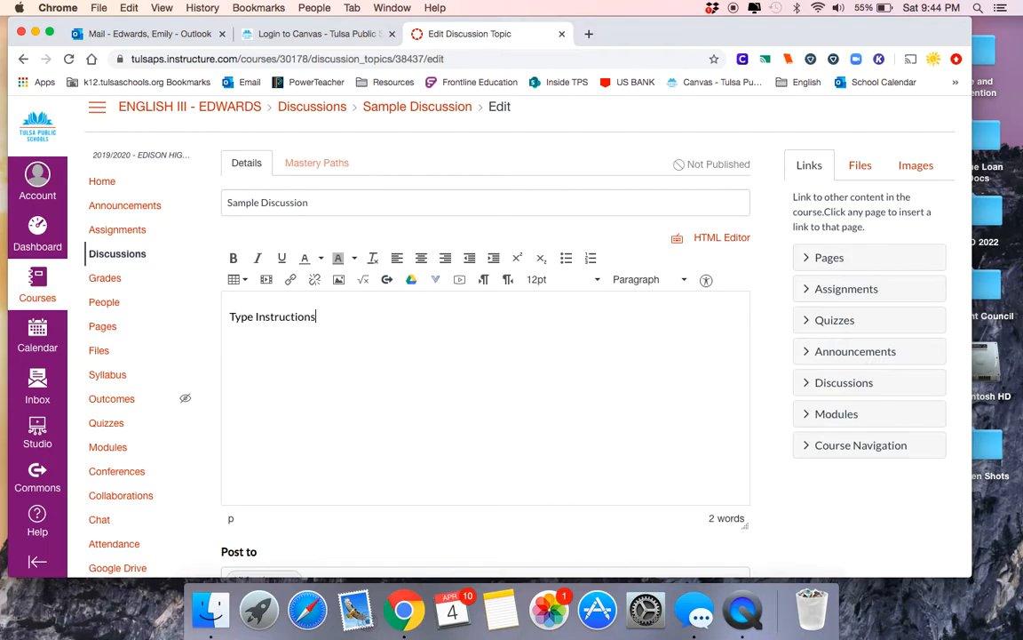
pyautogui.press('BackSpace')
pyautogui.write('Here')
# Step: Add the separate lines "Link to News Article", "Link to a Video", "Link to a Artwork" and "Link to a Play" below the instructions line
pyautogui.click(378, 317)
pyautogui.press('Return')
pyautogui.write('Link to News Article')
pyautogui.press('BackSpace')
pyautogui.write('le')
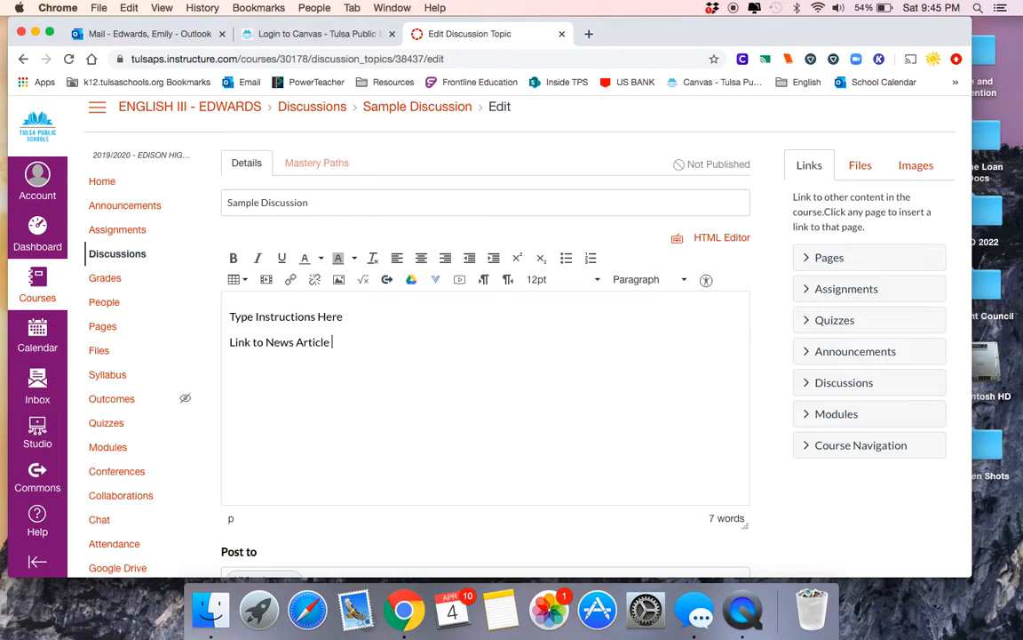
pyautogui.press('Return')
pyautogui.write('Link to a Video')
pyautogui.press('Return')
pyautogui.write('Link to a')
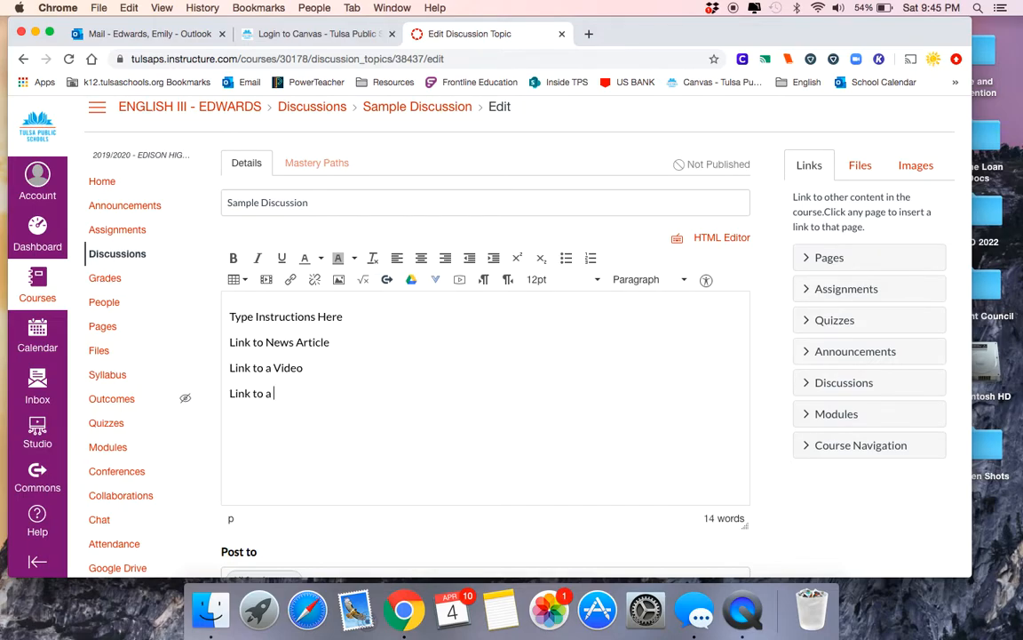
pyautogui.write('Artwork ')
pyautogui.write('Link to ')
pyautogui.write('a Play')
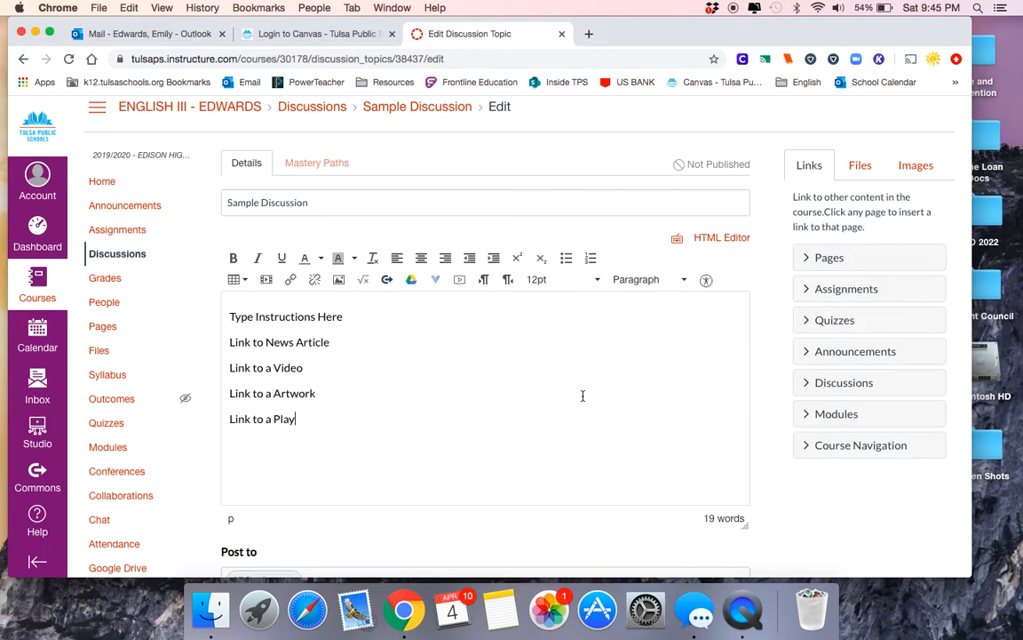
# Step: Below the links add "1. Read the article linked above. Write one discussion post of 3-4 sentences with your thoughts on ______________."
pyautogui.scroll(-5, 557, 537)
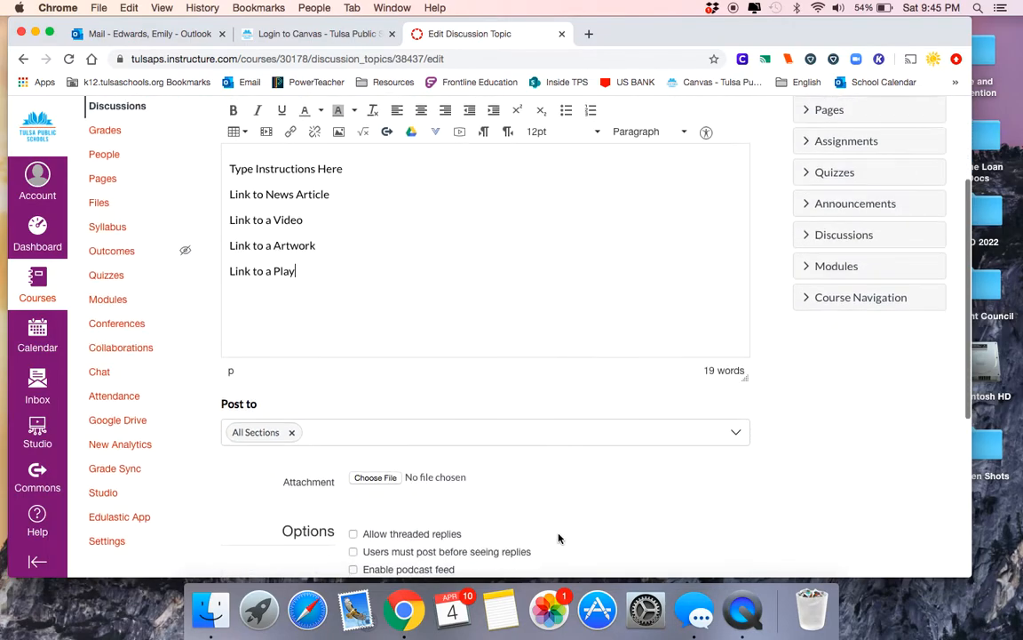
pyautogui.scroll(2, 558, 537)
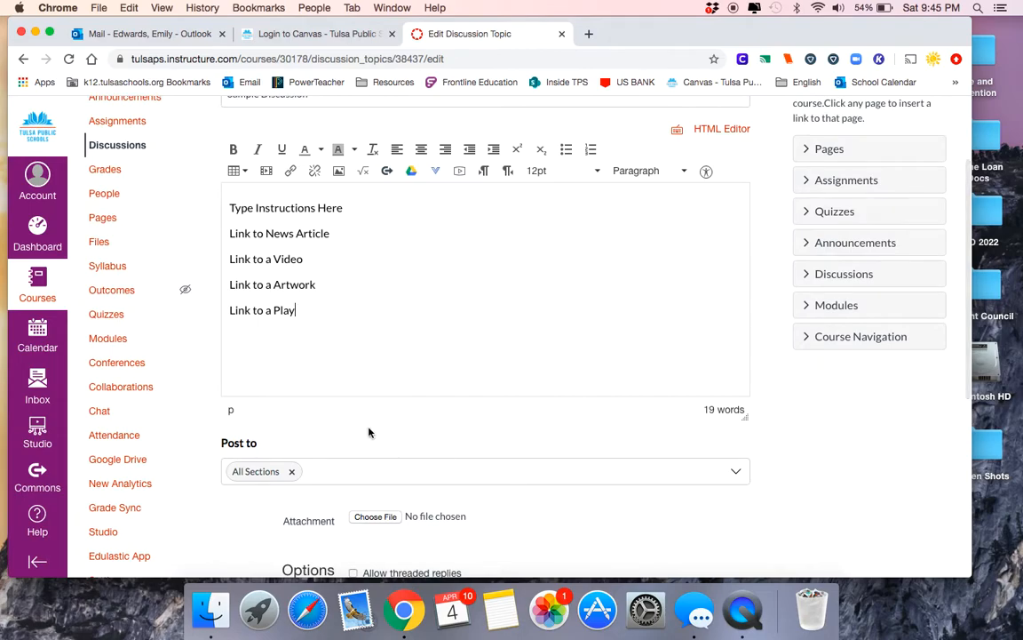
pyautogui.click(310, 349)
pyautogui.write('1.')
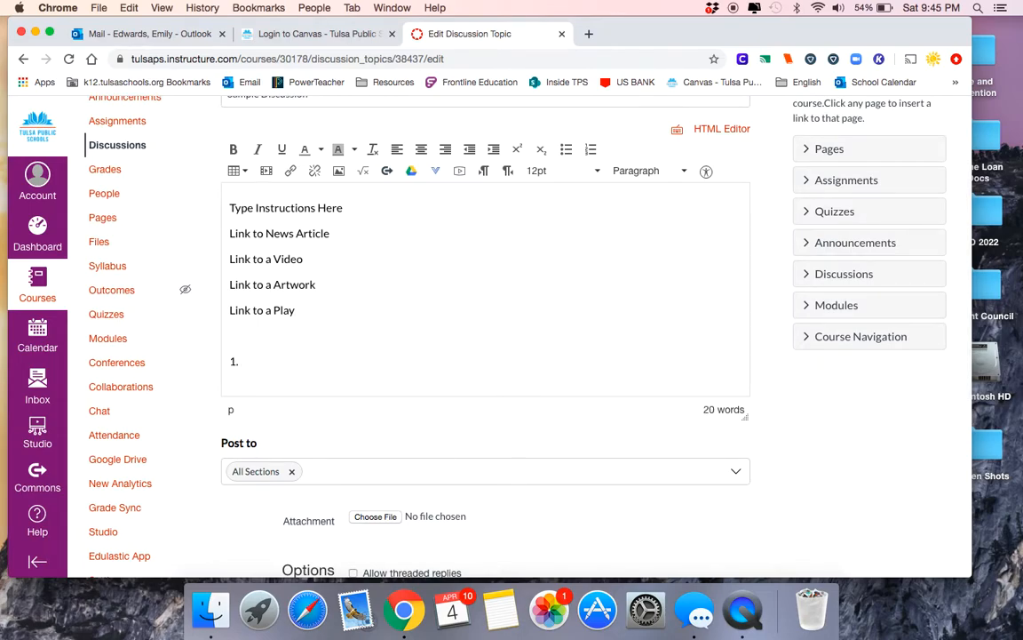
pyautogui.write(' Read the article linked abov')
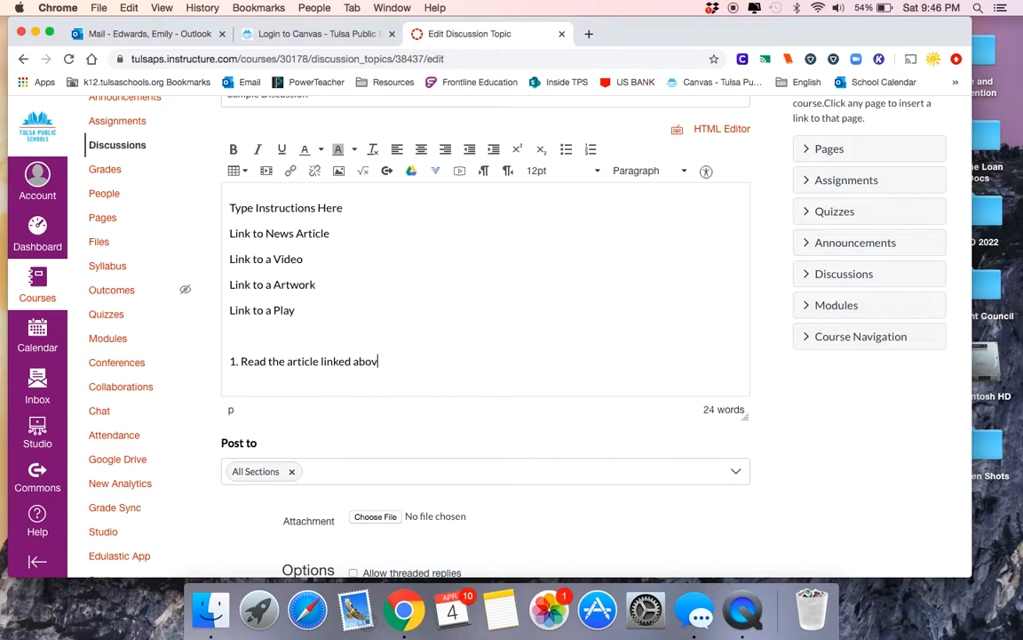
pyautogui.write('e. Write one dis')
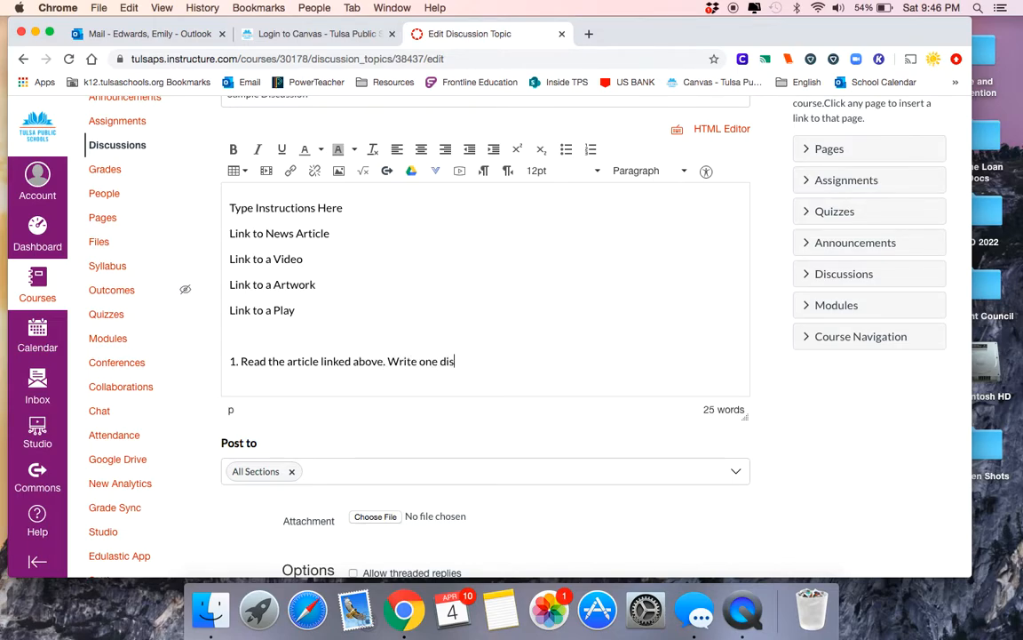
pyautogui.write('cussion post of 3-4 sentences')
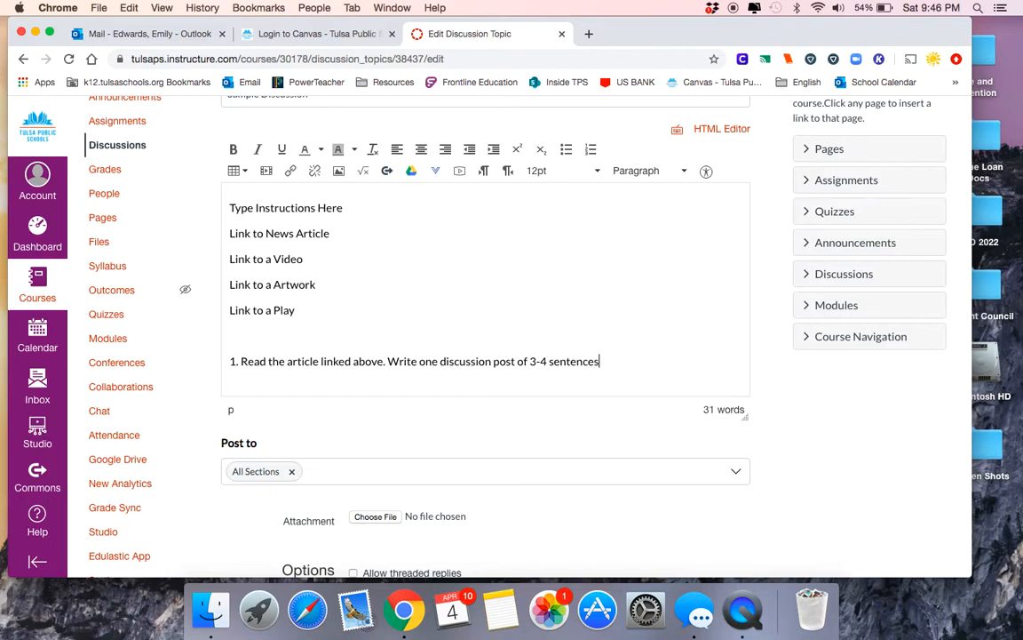
pyautogui.write(' with your thought')
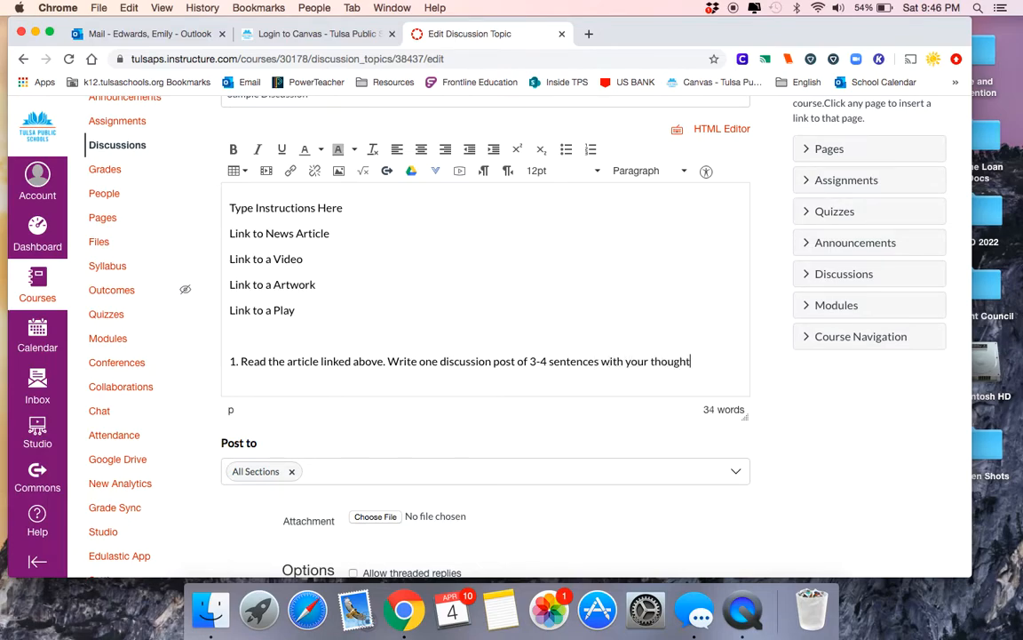
pyautogui.write('s on ______________.')
# Step: Add "2. Next, respond to at least TWO classmates posts with 1-2 sentences of thoughtful and meaningful content." as a separate paragraph below the first instruction
pyautogui.press('Return')
pyautogui.press('Return')
pyautogui.write('2')
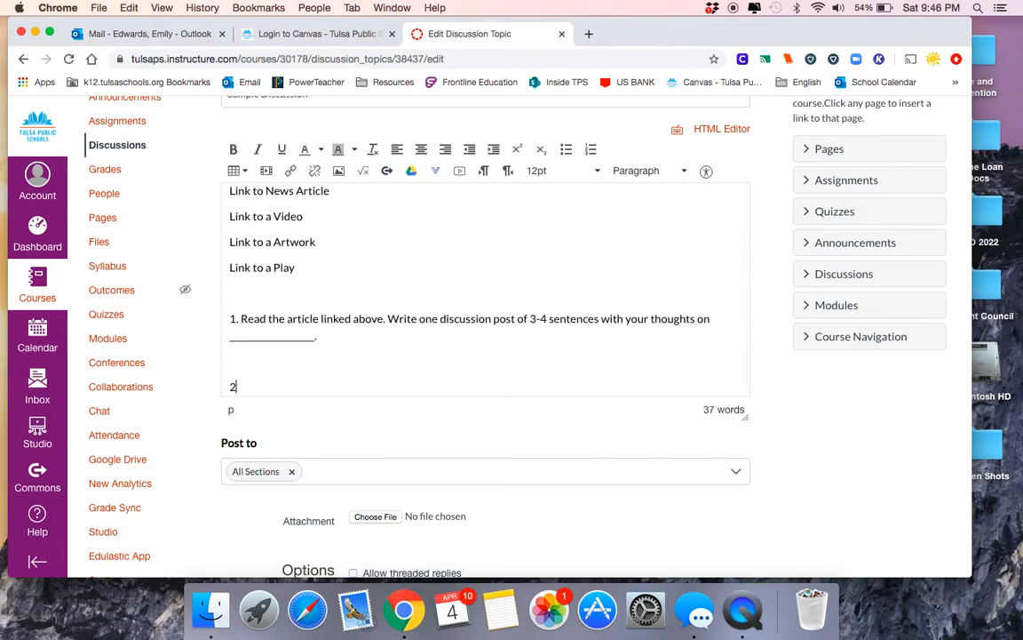
pyautogui.write('. Next, respond to')
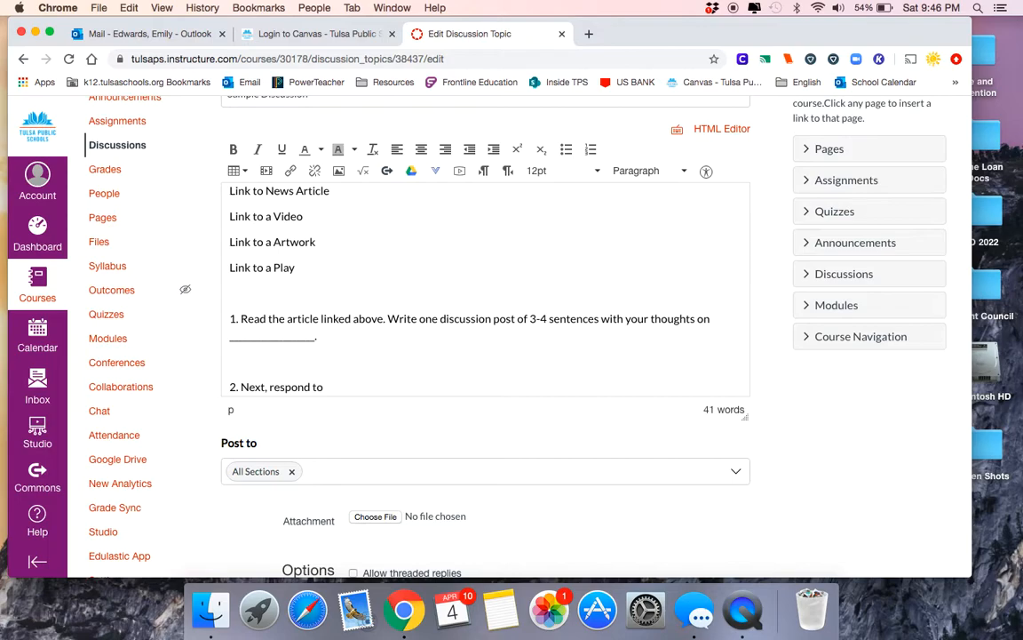
pyautogui.write('at least TWO class')
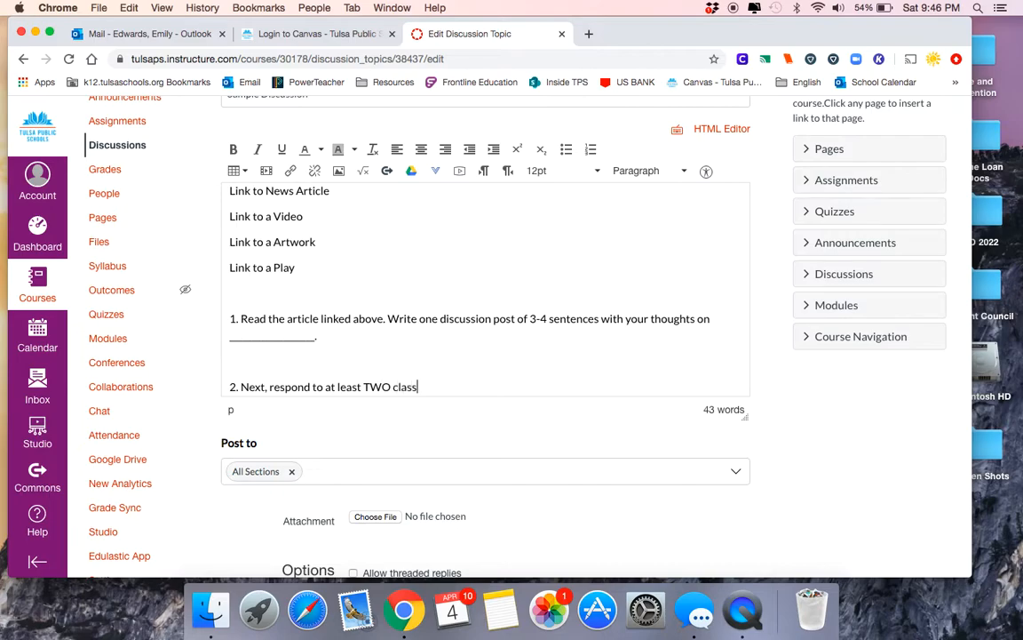
pyautogui.write('mates posts with a')
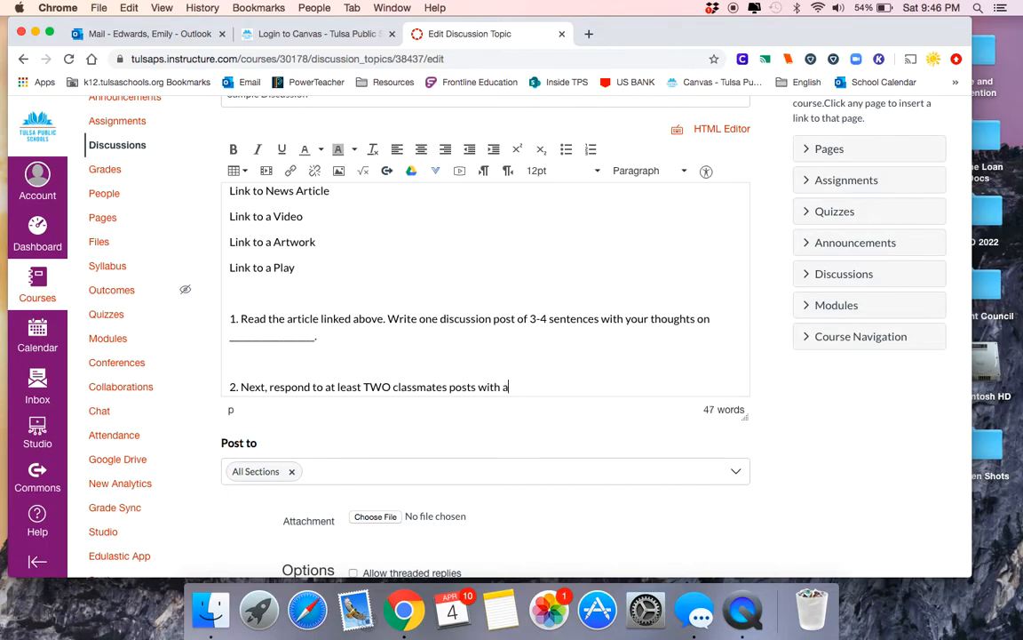
pyautogui.press('BackSpace')
pyautogui.write('1-2 sentences of thoughtful')
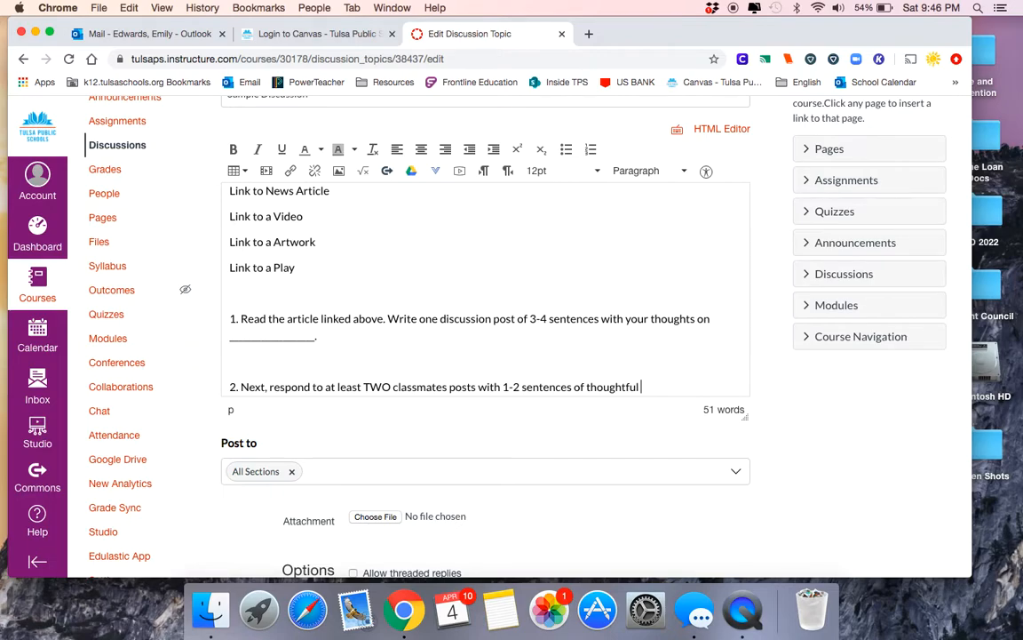
pyautogui.write('and meaningful')
pyautogui.press('BackSpace')
pyautogui.press('BackSpace')
pyautogui.press('BackSpace')
pyautogui.press('BackSpace')
pyautogui.write('gful')
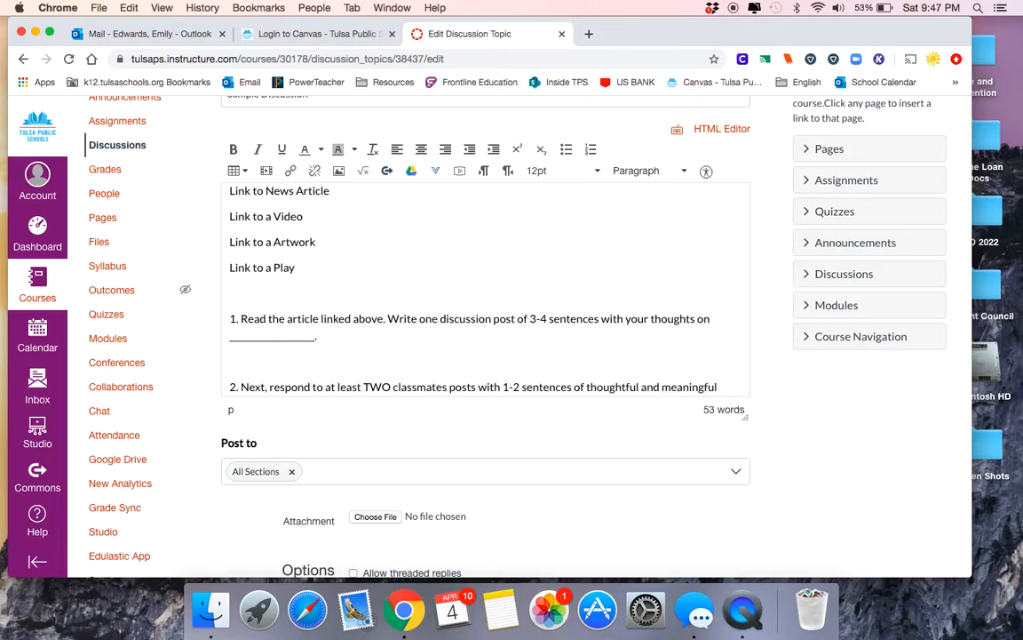
pyautogui.write(' content.')
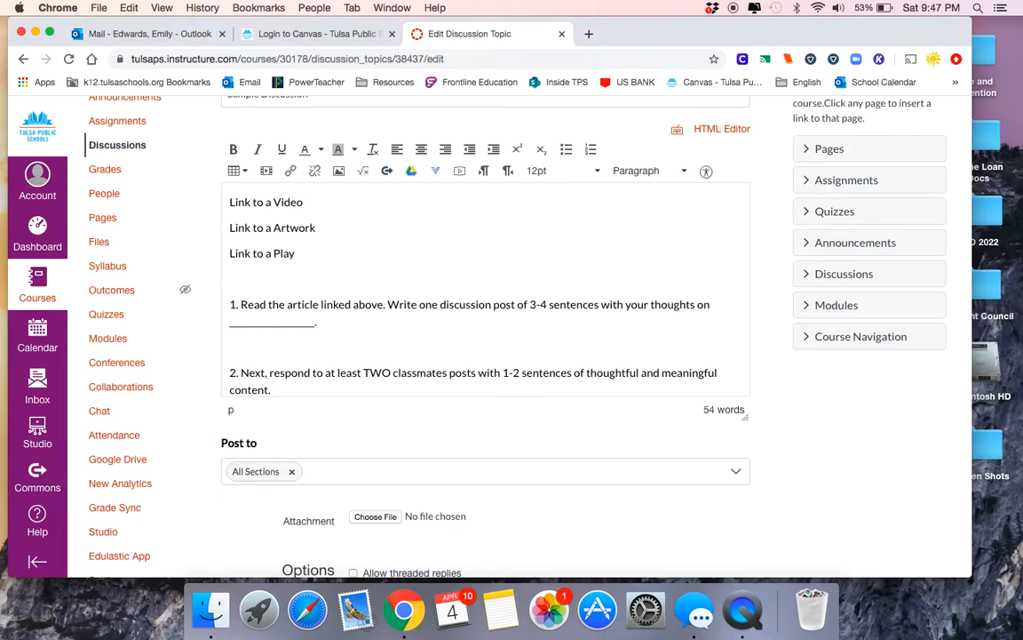
# Step: Post the discussion to the individual English III sections 3(A) and 4(A) instead of all sections
pyautogui.scroll(-1, 423, 431)
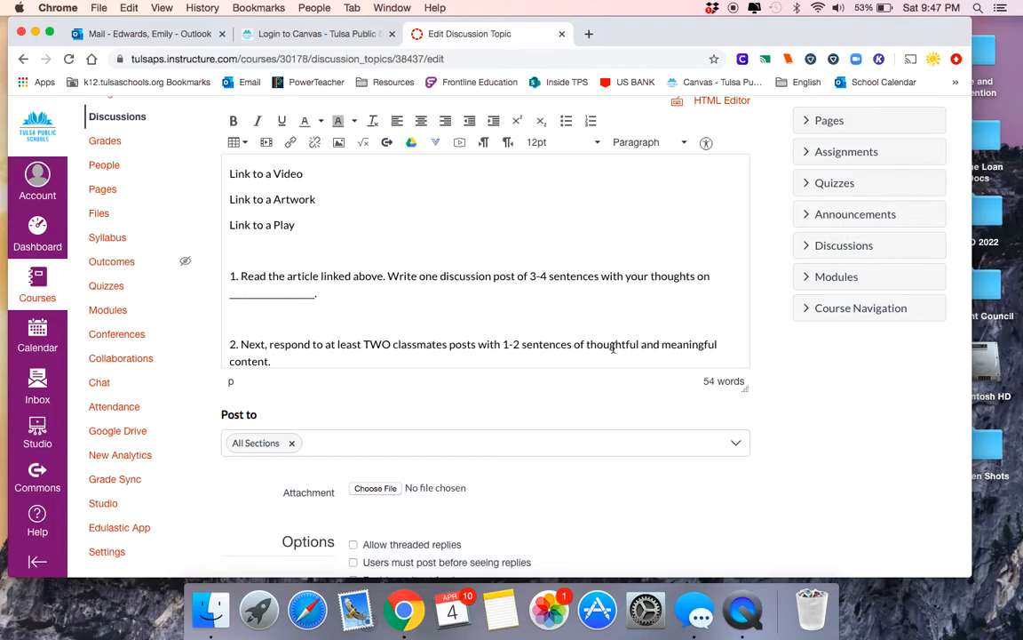
pyautogui.scroll(-5, 602, 381)
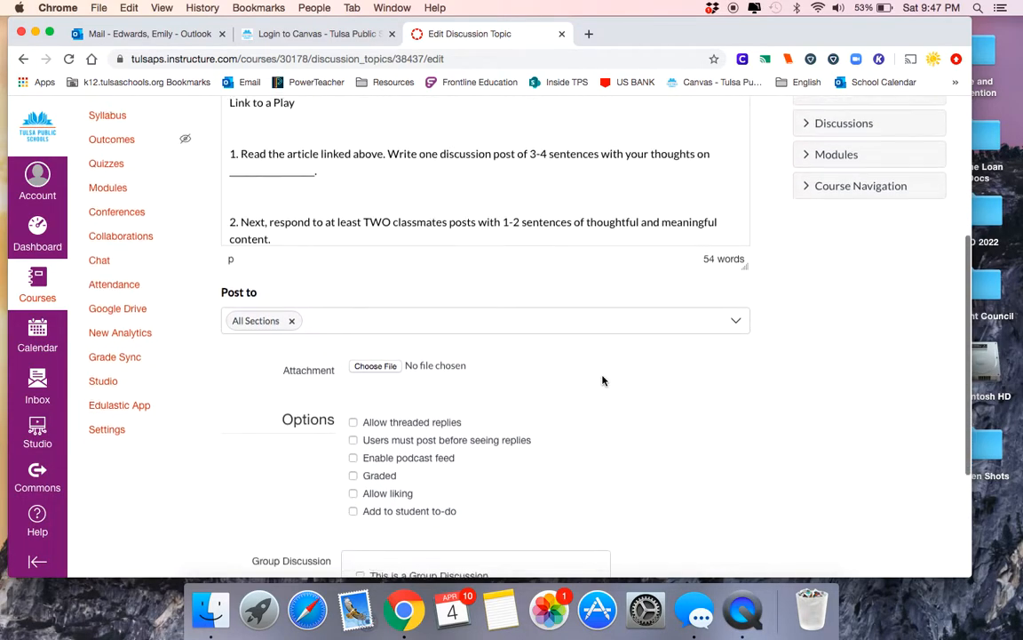
pyautogui.scroll(-1, 602, 381)
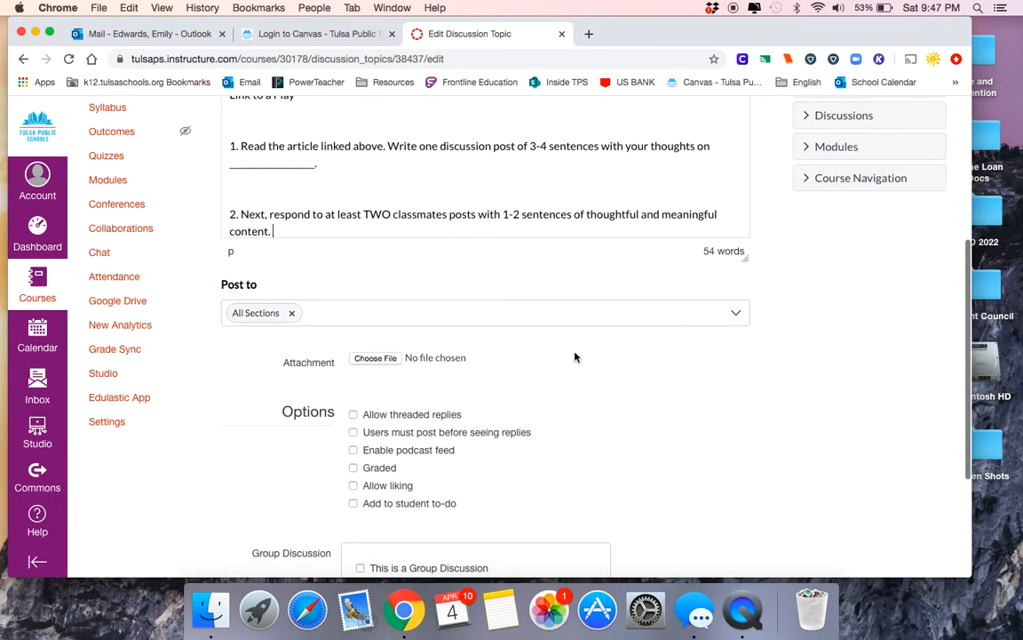
pyautogui.click(532, 318)
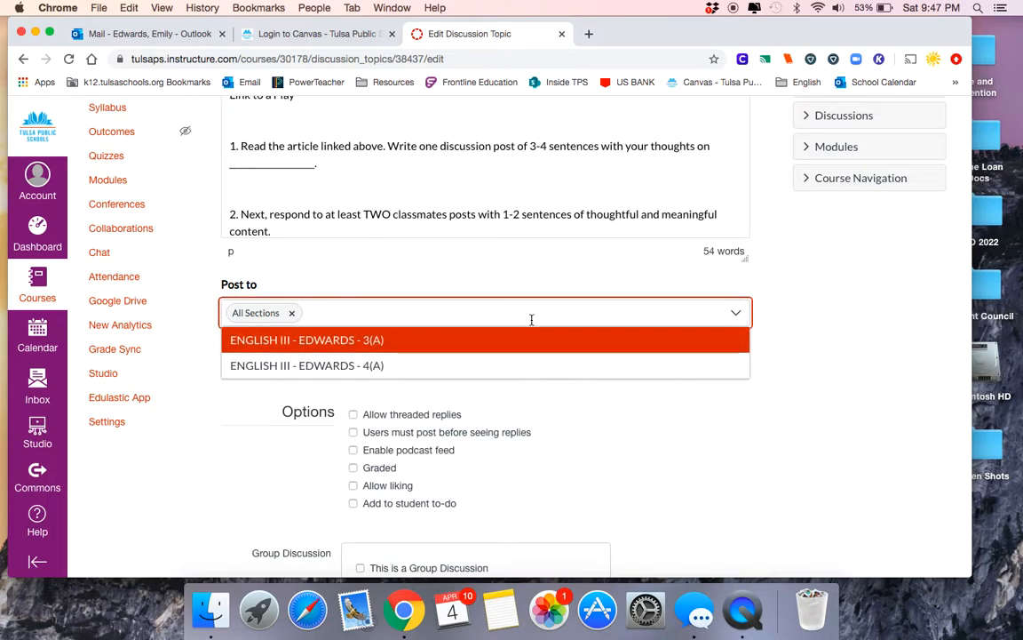
pyautogui.click(345, 341)
pyautogui.click(382, 316)
pyautogui.click(409, 358)
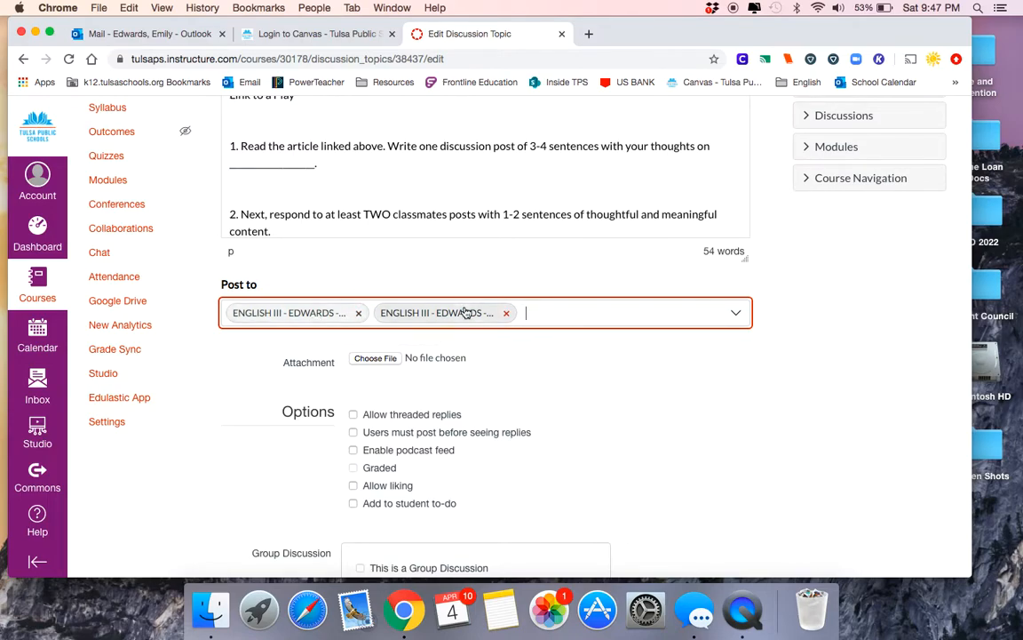
# Step: Allow threaded replies and require users to post before seeing replies in the discussion options
pyautogui.scroll(-1, 562, 407)
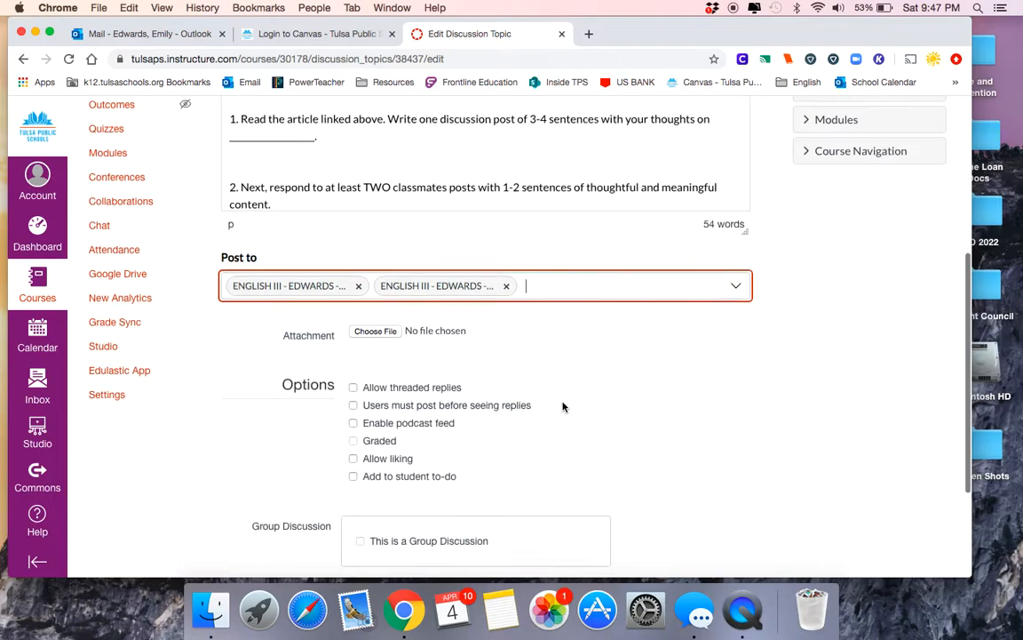
pyautogui.scroll(-1, 562, 406)
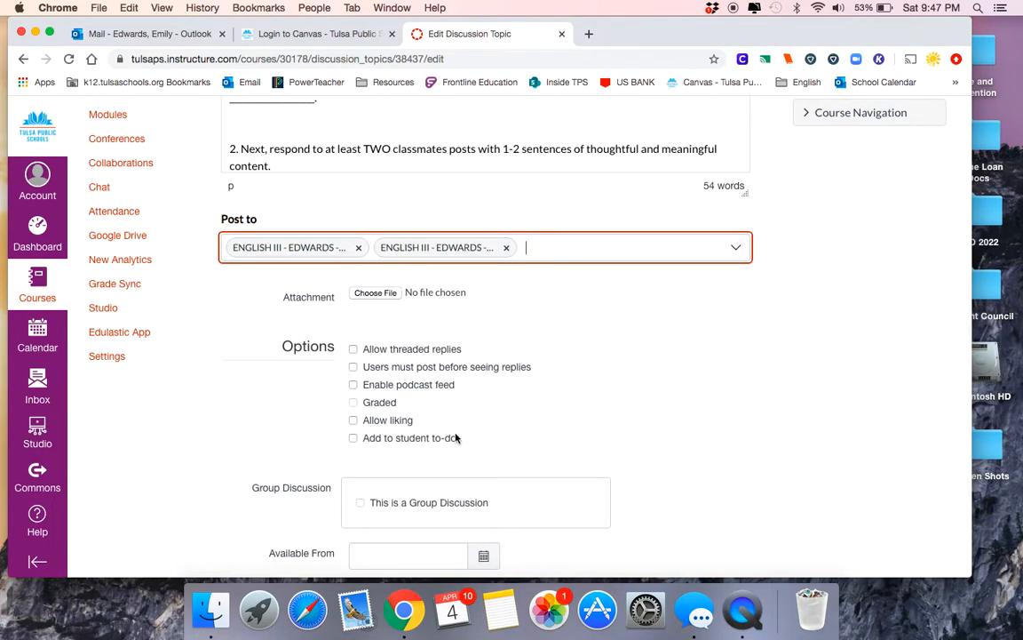
pyautogui.click(354, 350)
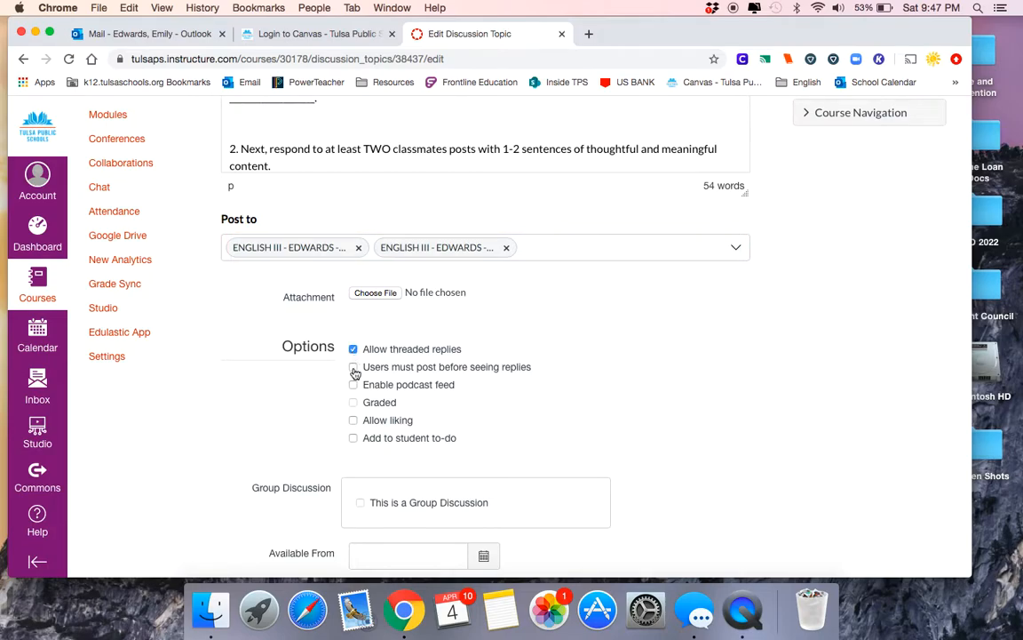
pyautogui.click(355, 370)
# Step: Make the discussion available until Apr 12, 2020 and save it without publishing
pyautogui.scroll(-2, 395, 373)
pyautogui.scroll(-1, 408, 381)
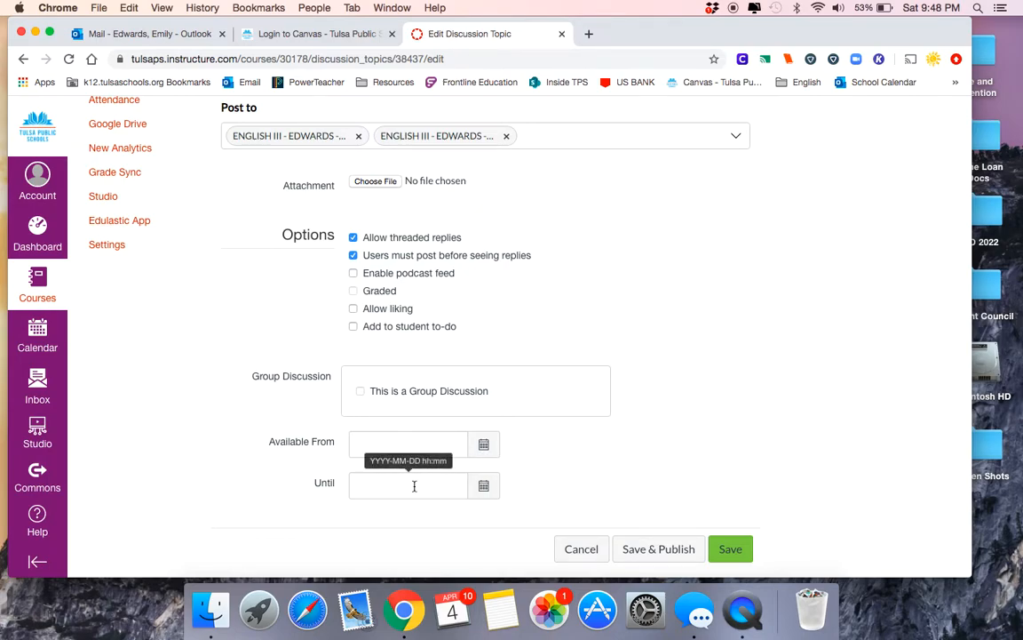
pyautogui.click(489, 488)
pyautogui.click(361, 394)
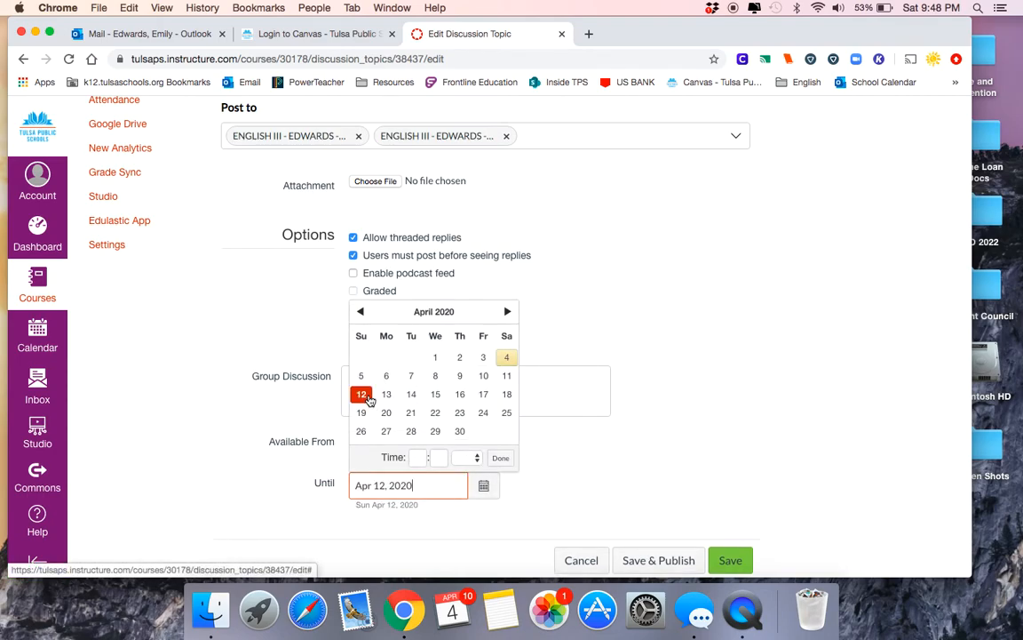
pyautogui.click(715, 505)
pyautogui.scroll(-1, 714, 508)
pyautogui.click(725, 533)
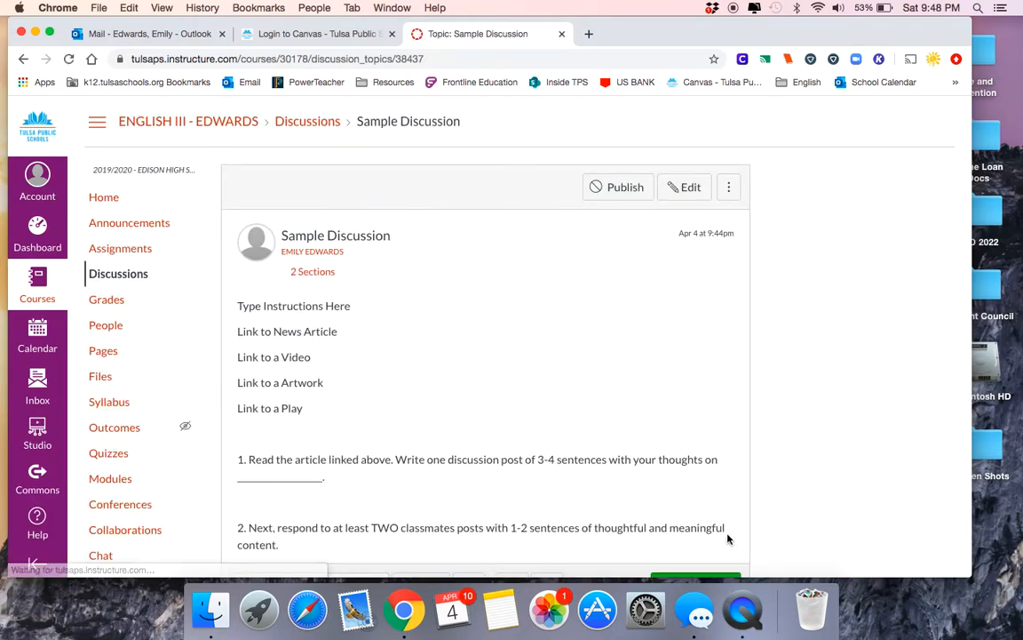
# Step: Look over the saved Sample Discussion and open the Research Topics/Questions topic from the course's discussion list
pyautogui.scroll(-2, 717, 440)
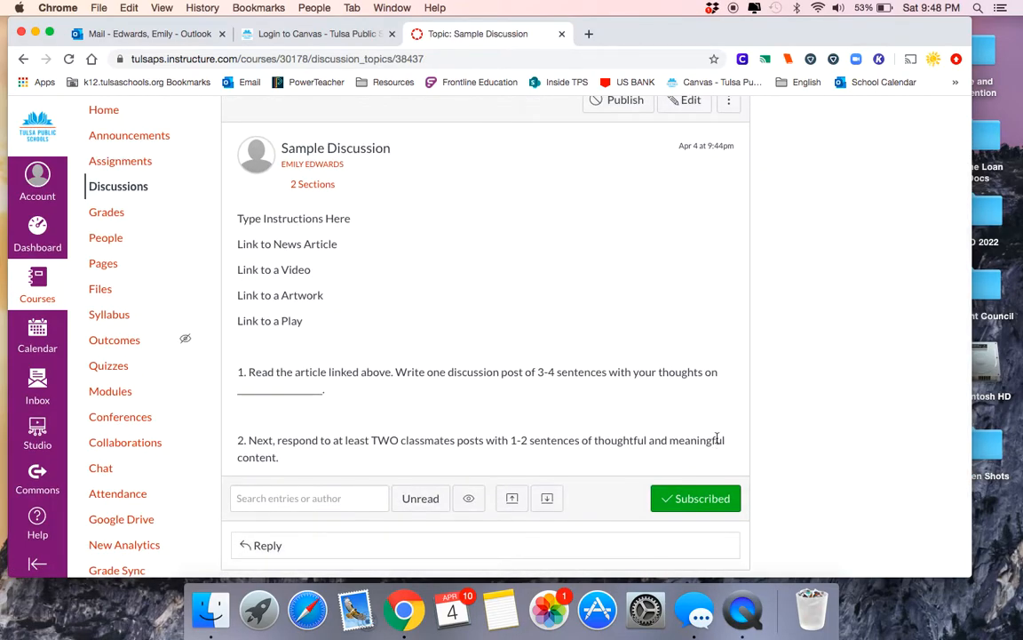
pyautogui.scroll(-3, 717, 440)
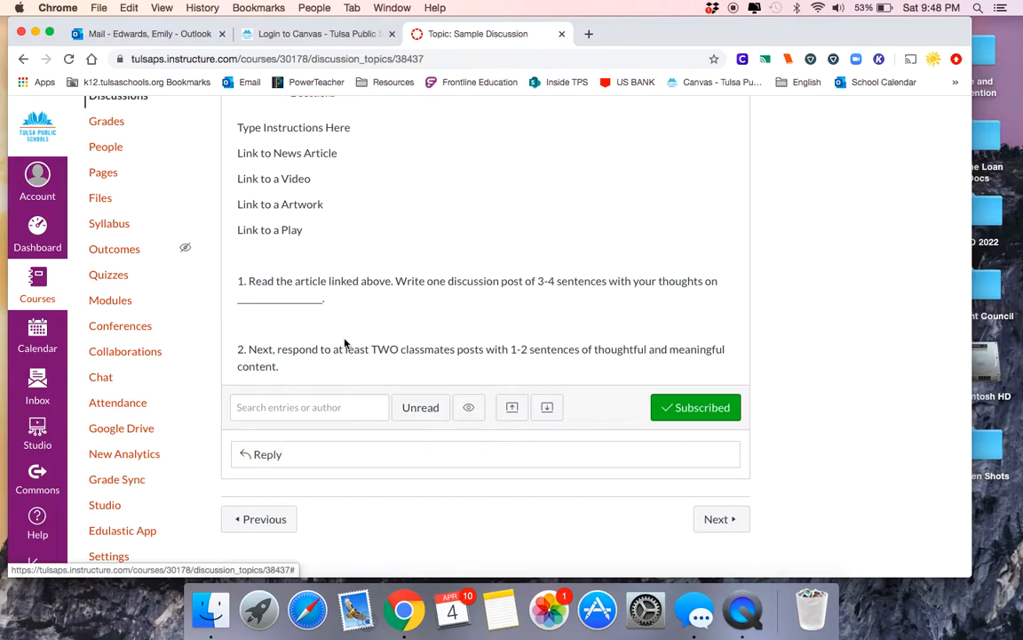
pyautogui.scroll(2, 347, 342)
pyautogui.scroll(2, 345, 343)
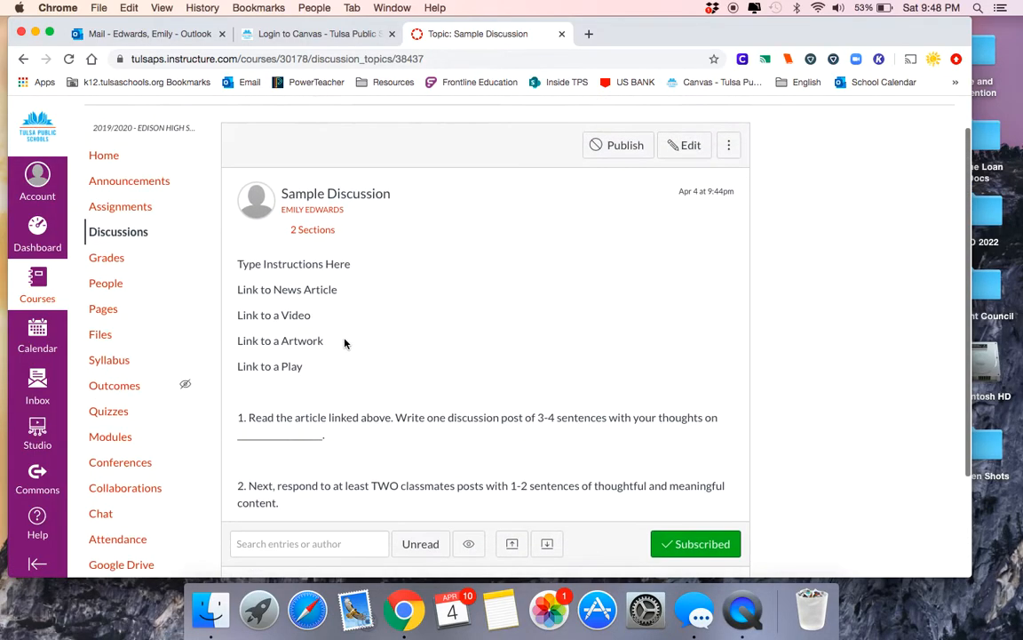
pyautogui.scroll(-4, 346, 343)
pyautogui.scroll(5, 346, 343)
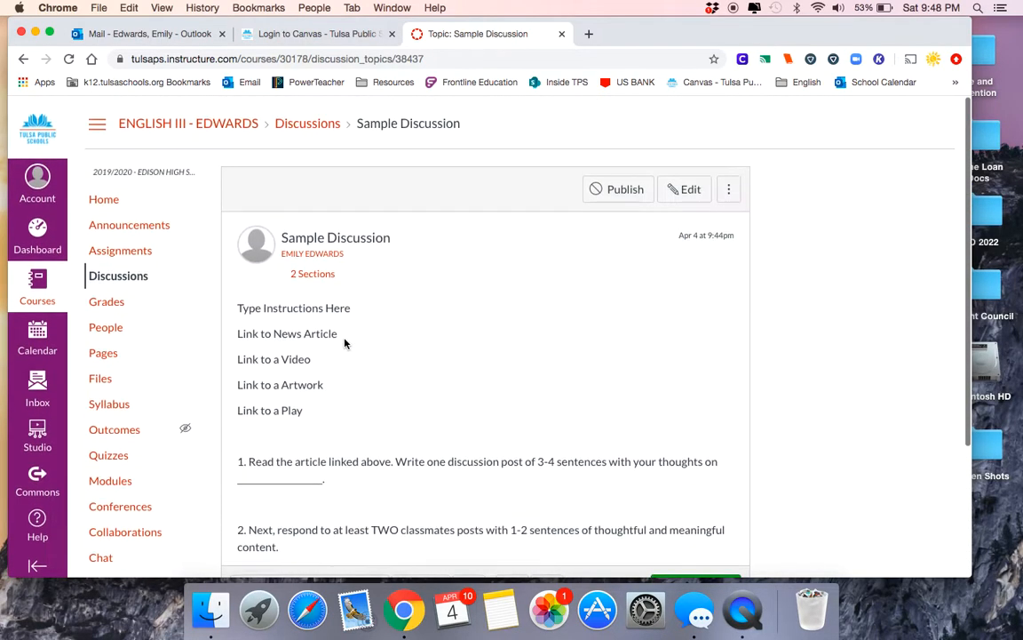
pyautogui.click(131, 281)
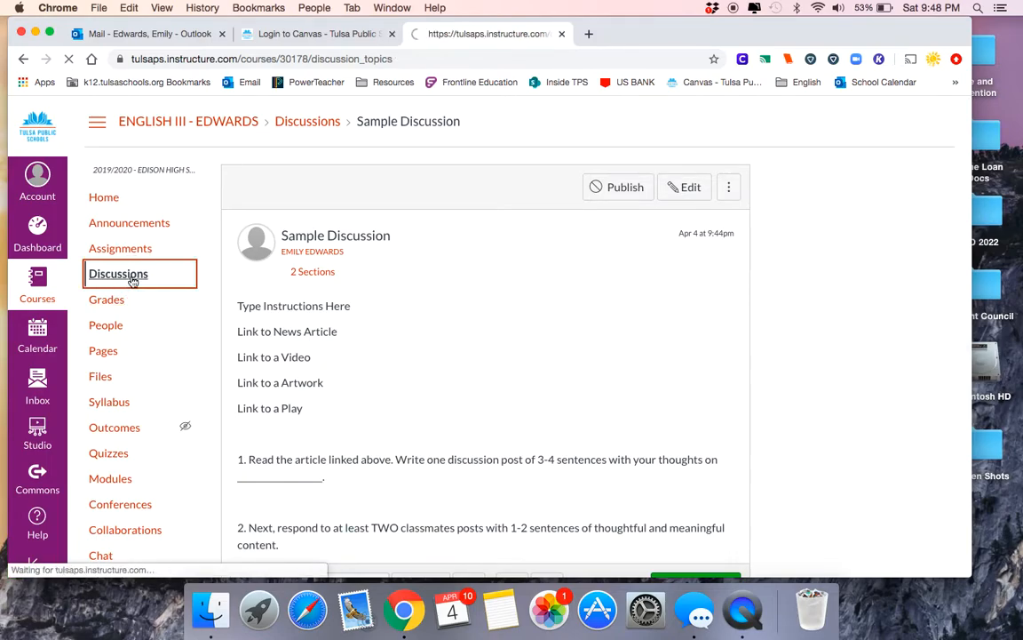
pyautogui.scroll(-6, 365, 281)
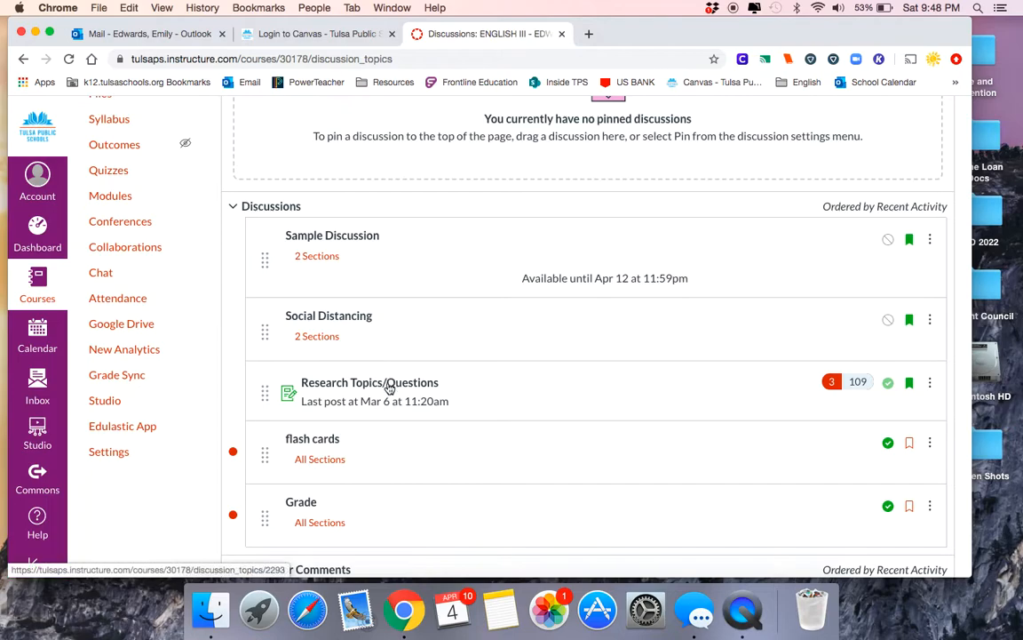
pyautogui.click(389, 391)
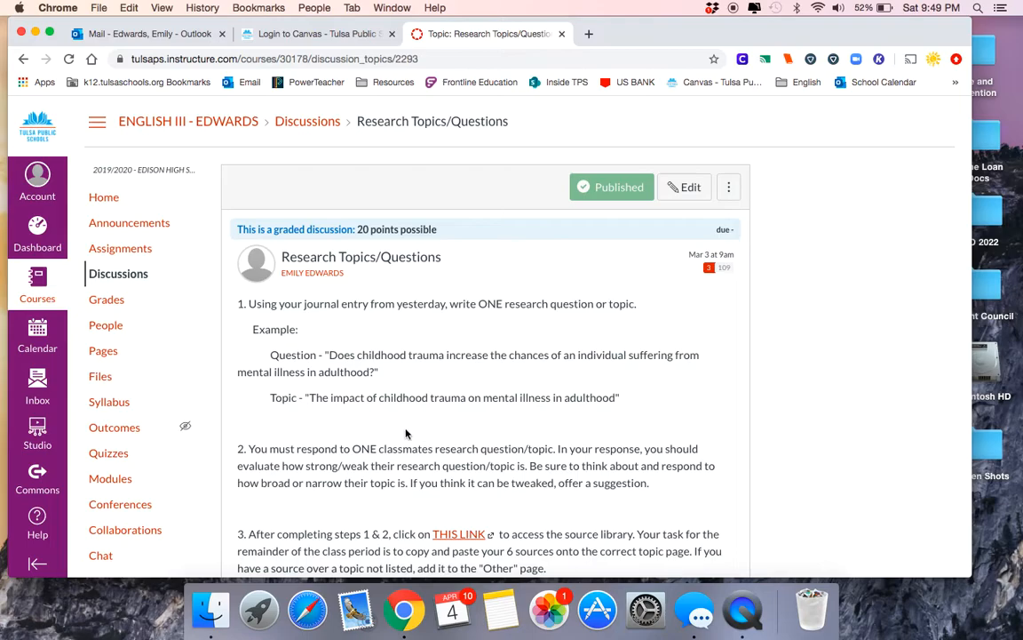
# Step: Examine the Research Topics/Questions instructions and how the student posts and their threaded replies are laid out
pyautogui.scroll(-1, 405, 342)
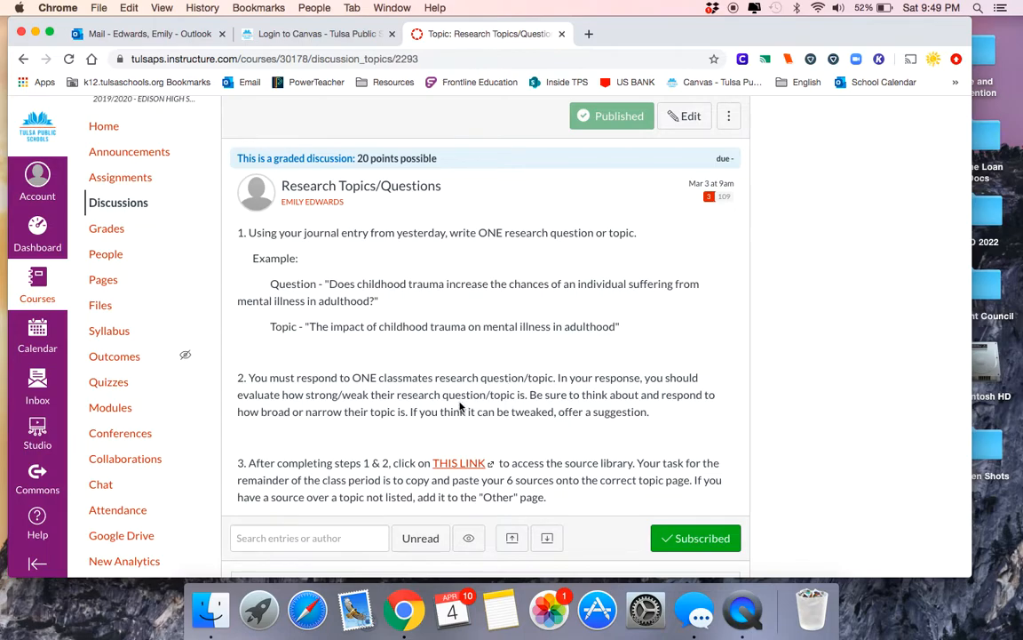
pyautogui.scroll(-2, 461, 406)
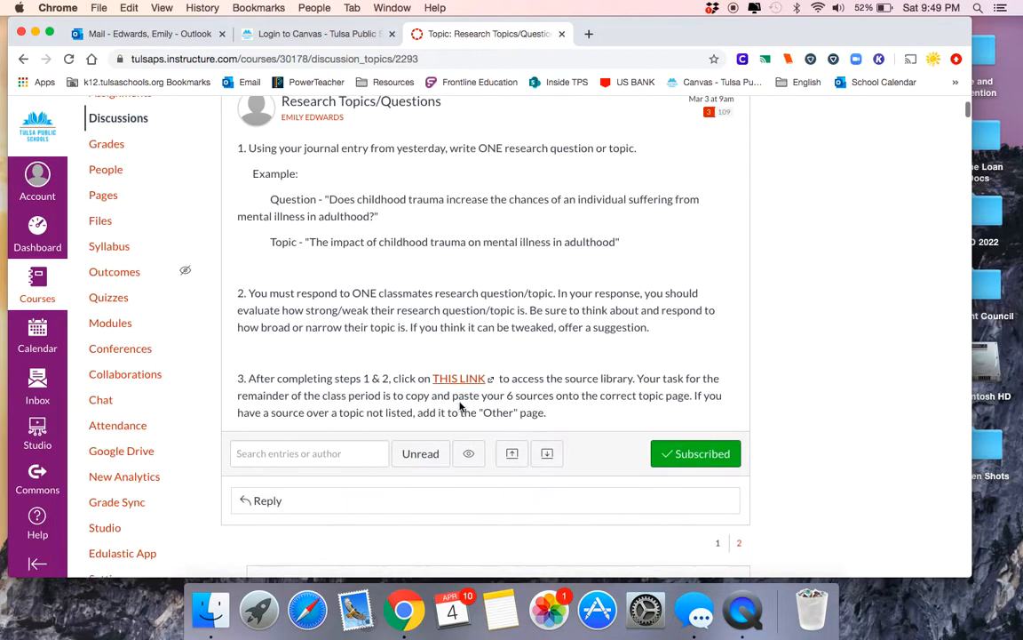
pyautogui.scroll(-4, 461, 406)
pyautogui.scroll(4, 459, 406)
pyautogui.scroll(-4, 460, 405)
pyautogui.scroll(-5, 459, 406)
pyautogui.scroll(1, 460, 407)
pyautogui.scroll(-7, 461, 408)
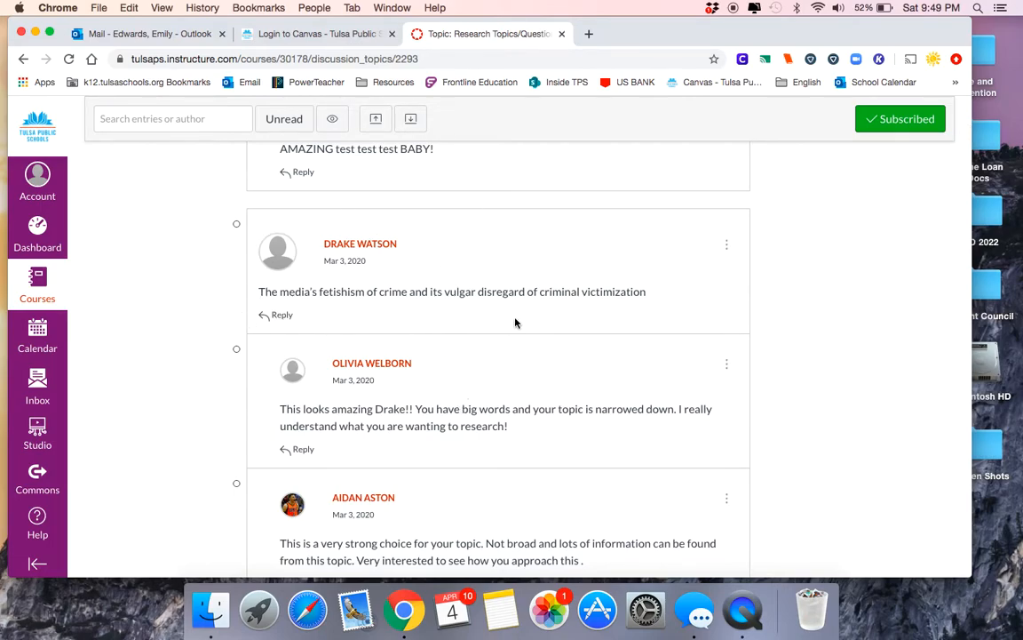
pyautogui.scroll(-3, 515, 322)
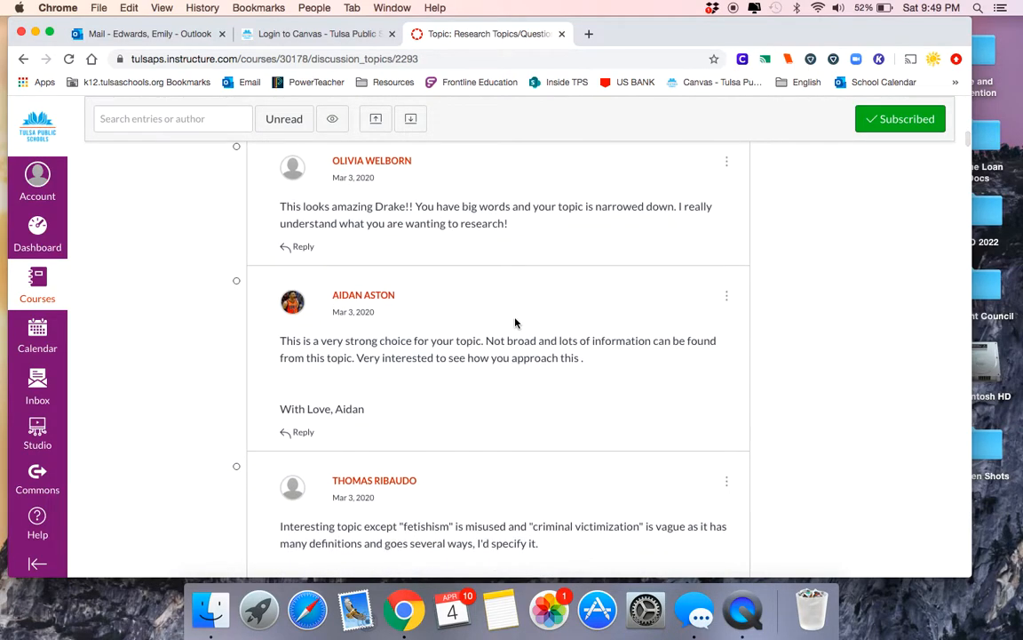
pyautogui.scroll(-1, 515, 323)
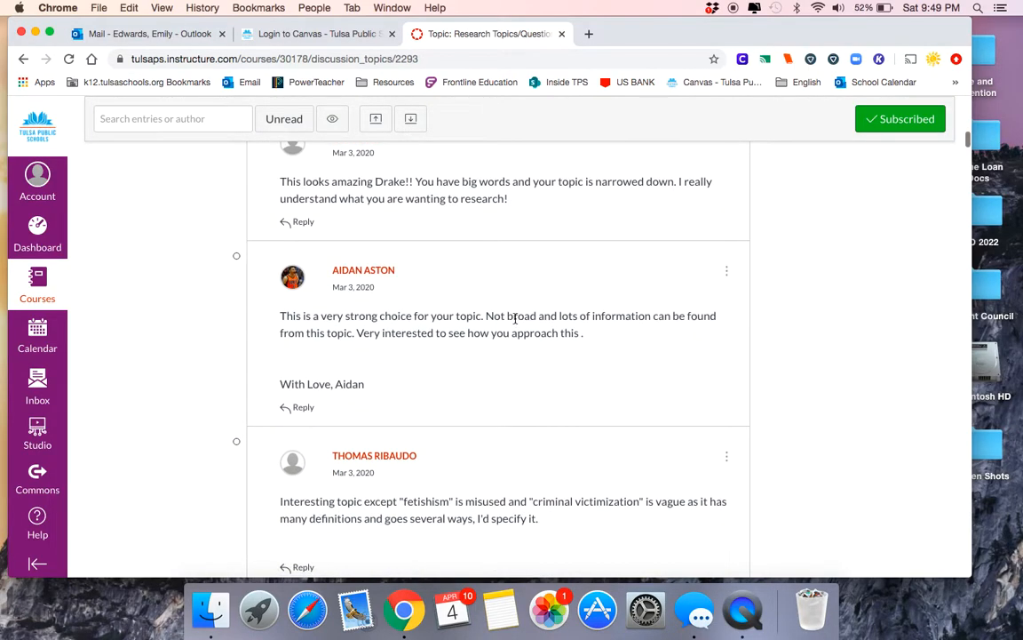
pyautogui.scroll(-2, 515, 320)
pyautogui.scroll(-4, 515, 320)
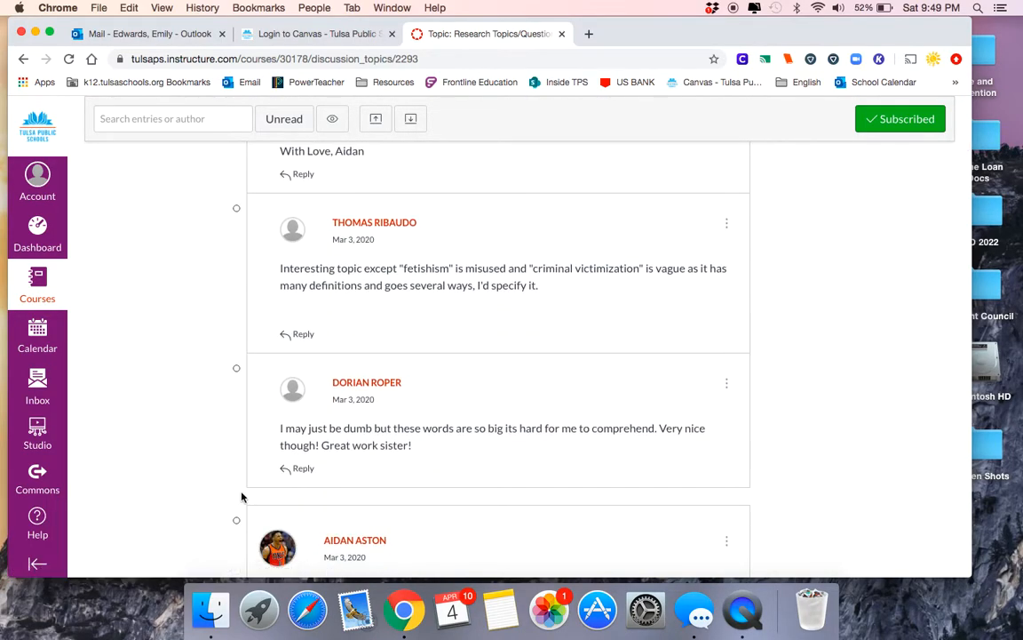
pyautogui.scroll(-2, 291, 501)
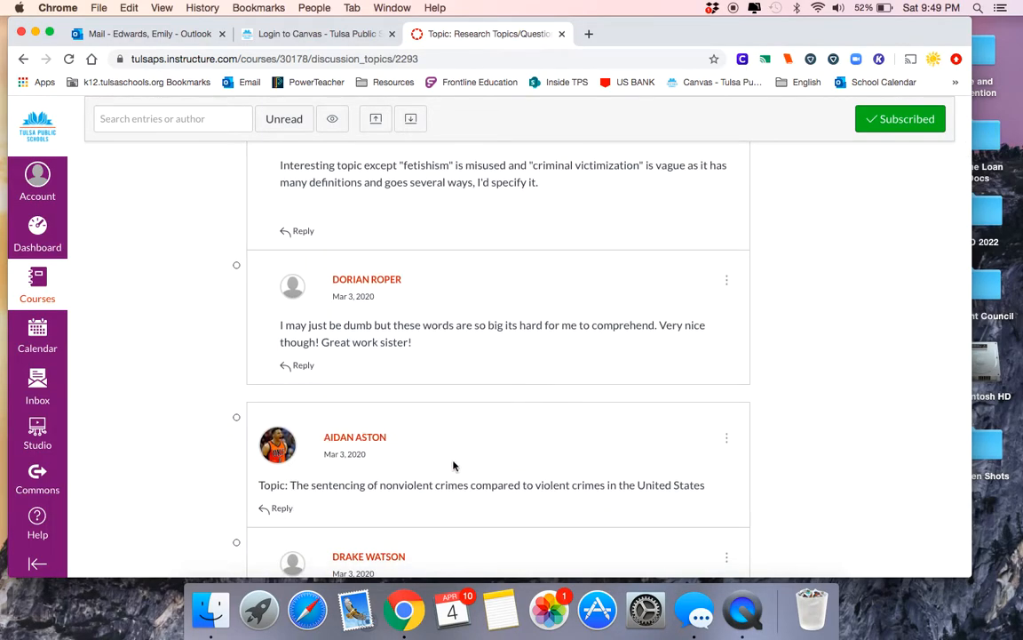
pyautogui.scroll(-1, 449, 471)
pyautogui.scroll(-2, 454, 464)
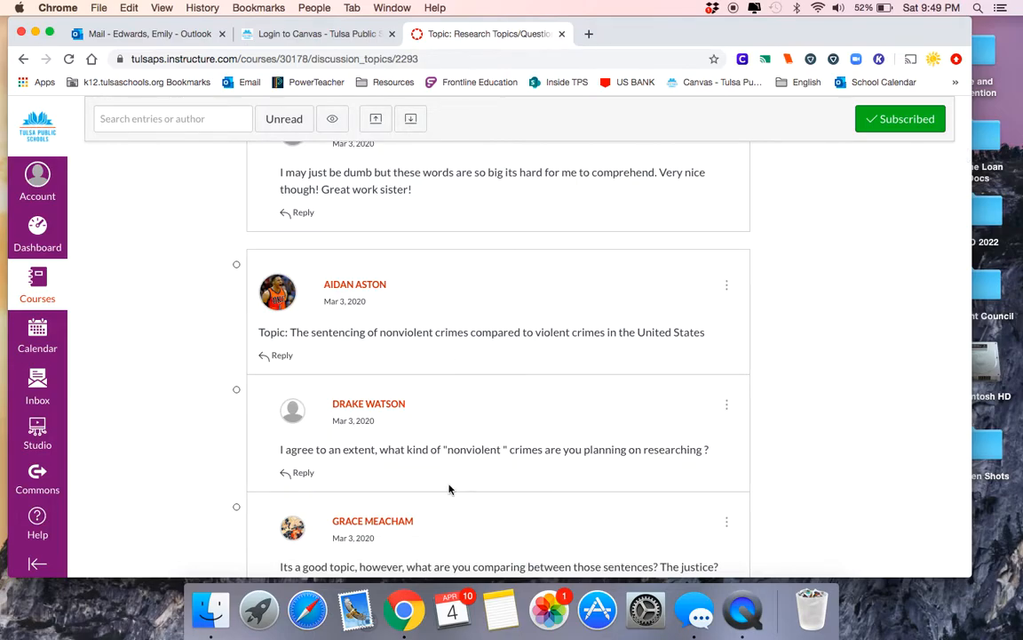
pyautogui.scroll(-2, 449, 486)
pyautogui.scroll(10, 450, 487)
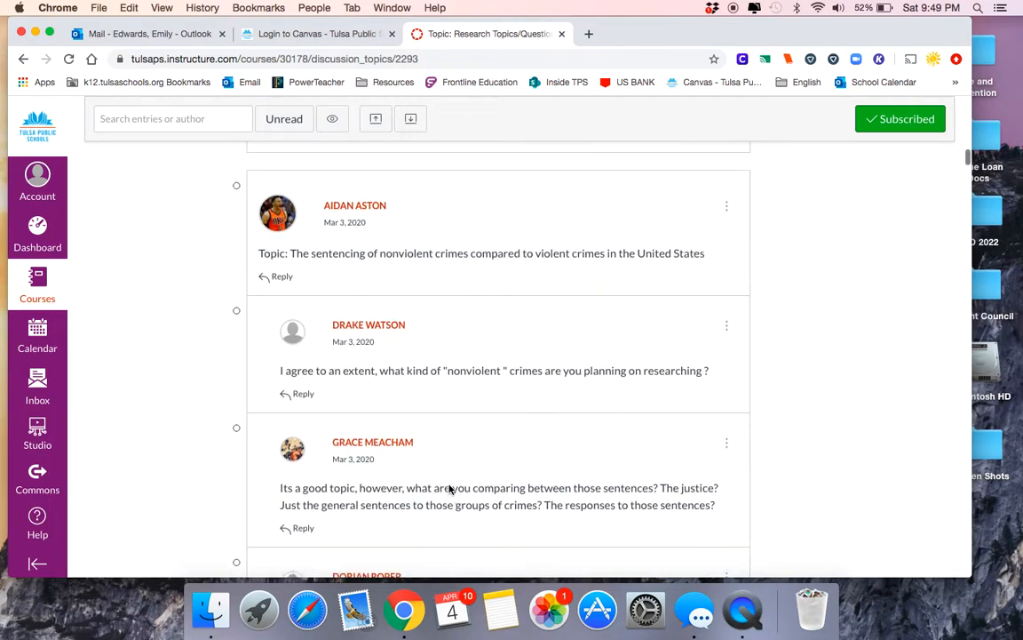
pyautogui.scroll(10, 450, 487)
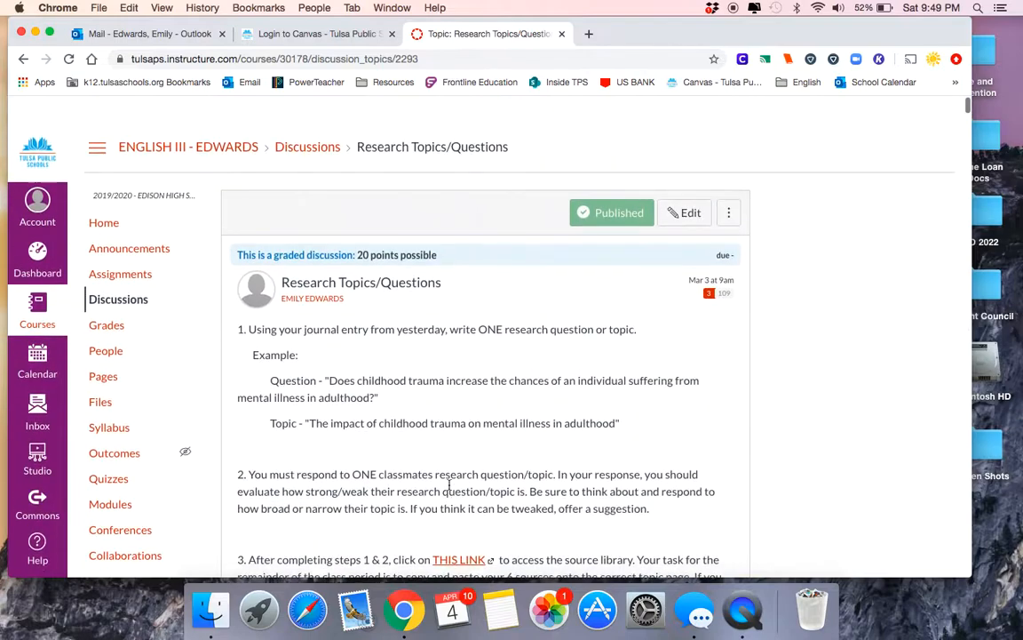